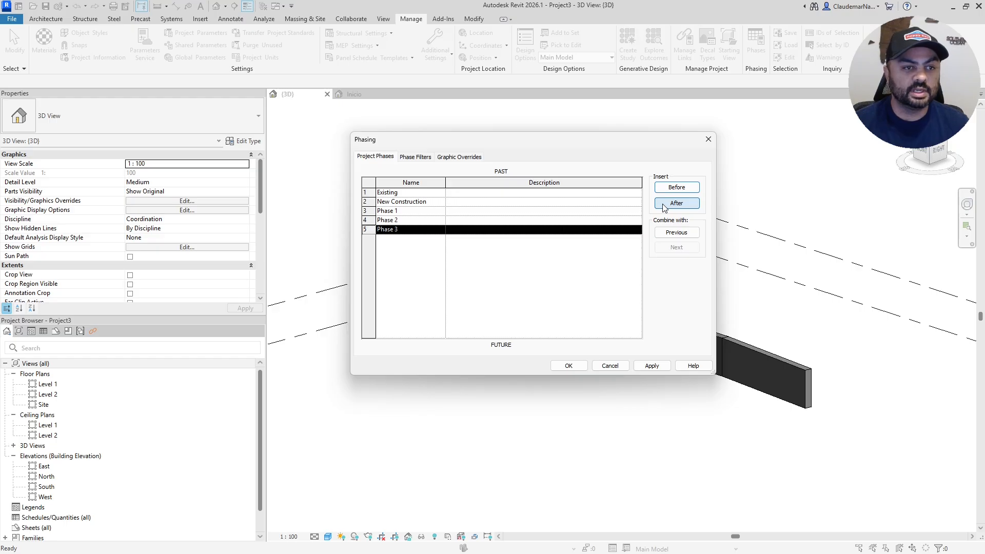
# - Add three more project phases after Phase 3
pyautogui.click(676, 203)
pyautogui.click(676, 204)
pyautogui.click(664, 208)
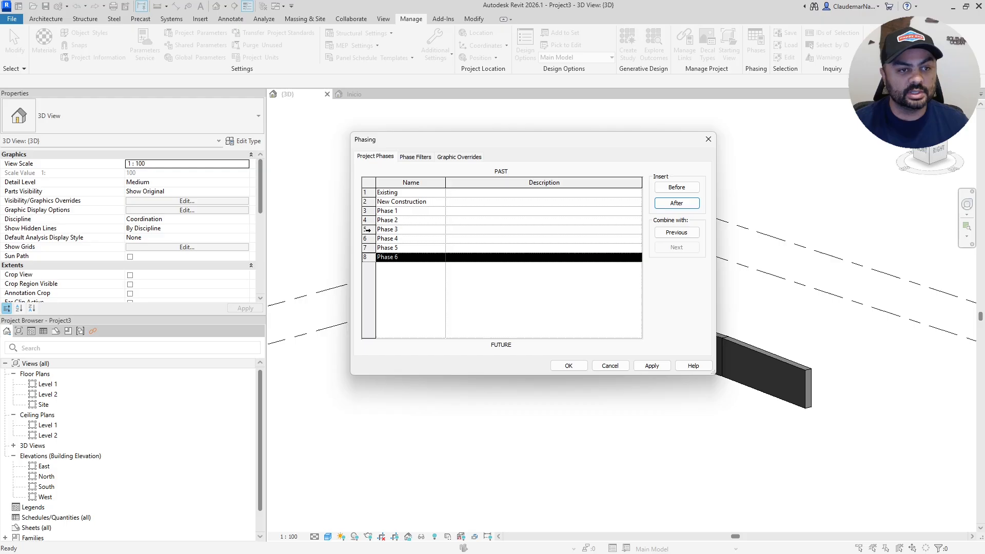
# - Insert one new phase directly before Phase 3 and another directly after it
pyautogui.click(367, 229)
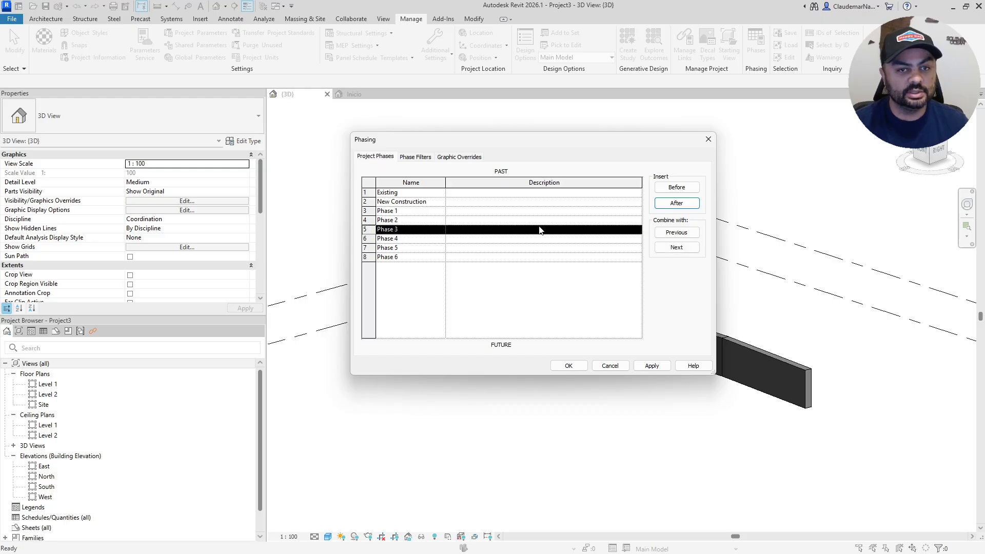
pyautogui.click(677, 187)
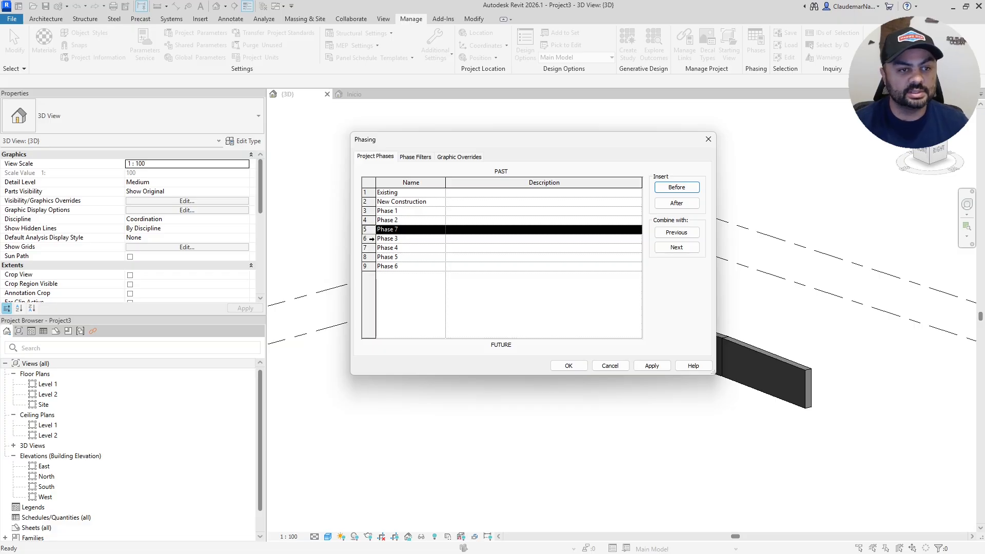
pyautogui.click(370, 238)
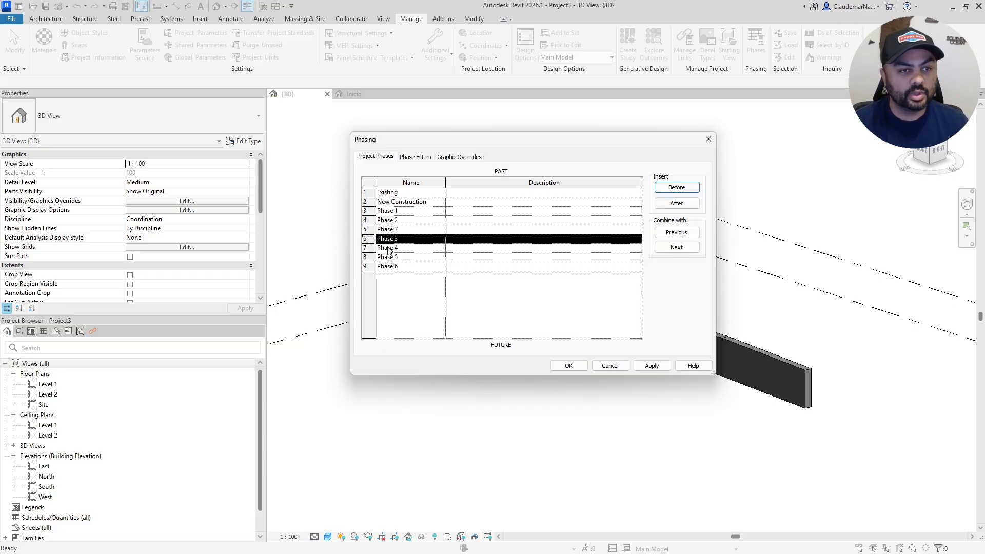
pyautogui.click(675, 203)
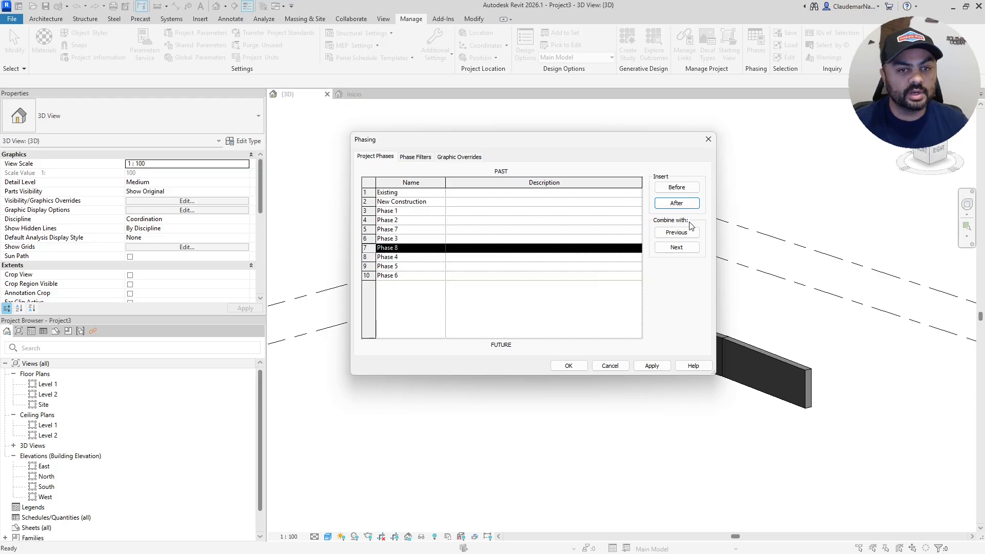
# - Combine Phase 7 with its previous phase, and combine Phase 4 and Phase 5 each with the next phase
pyautogui.click(368, 229)
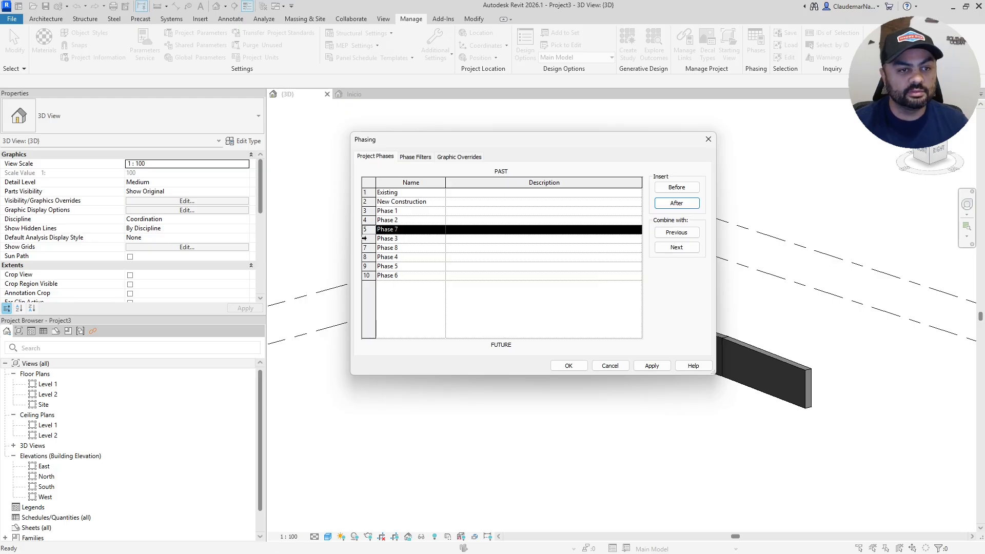
pyautogui.click(365, 239)
pyautogui.click(368, 230)
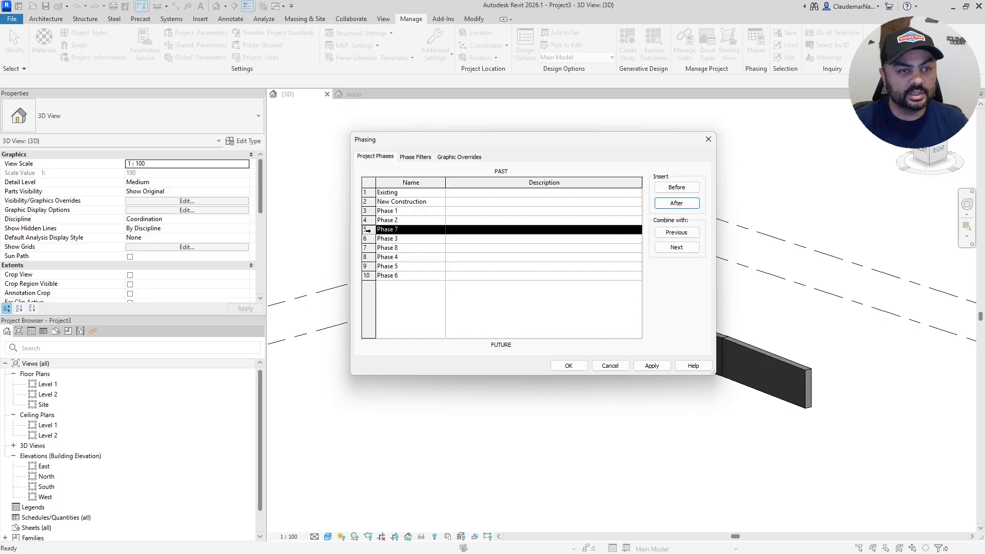
pyautogui.click(677, 233)
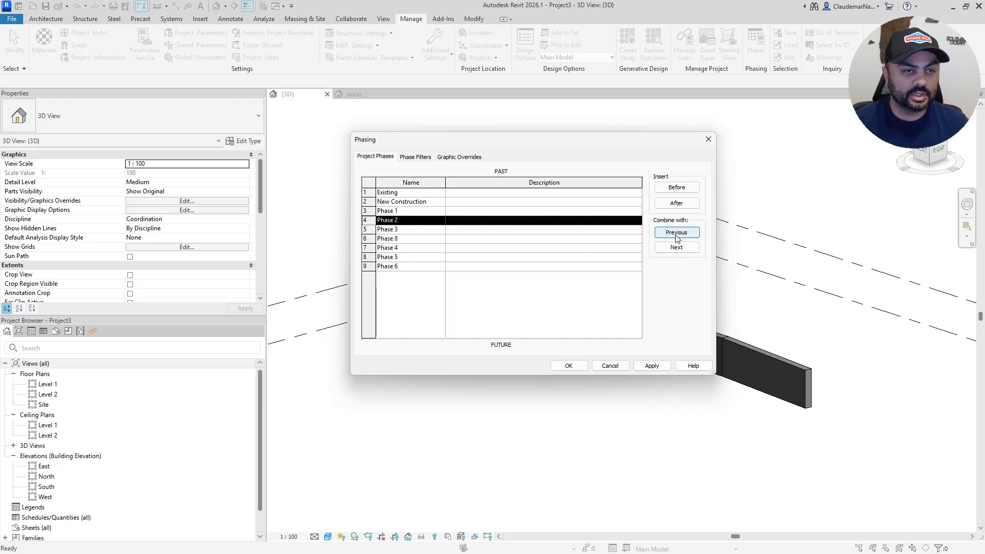
pyautogui.click(366, 248)
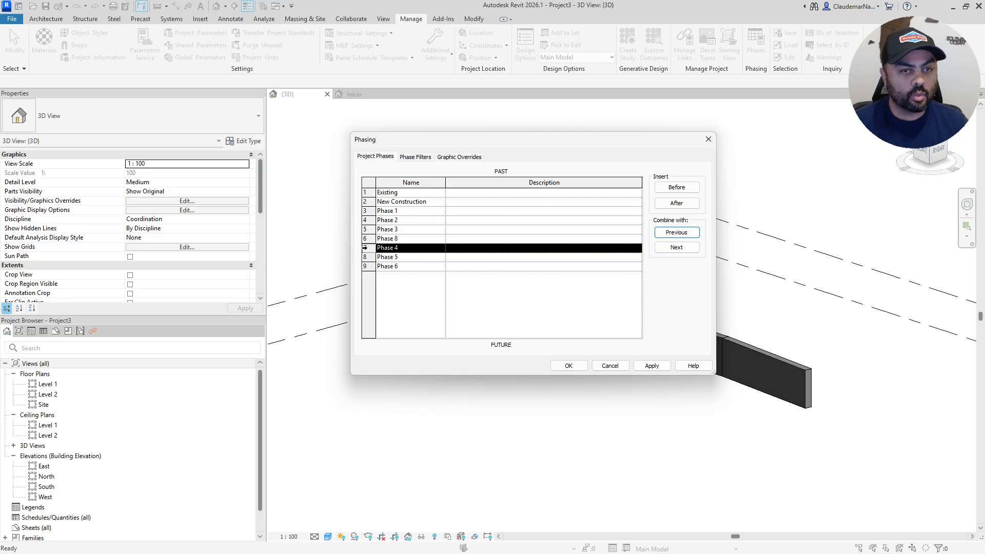
pyautogui.click(677, 248)
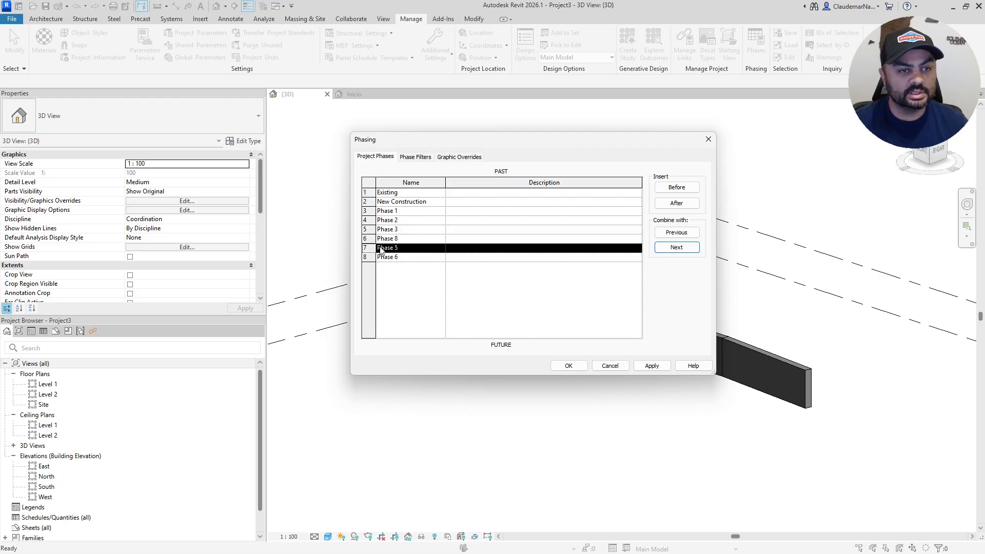
pyautogui.click(674, 248)
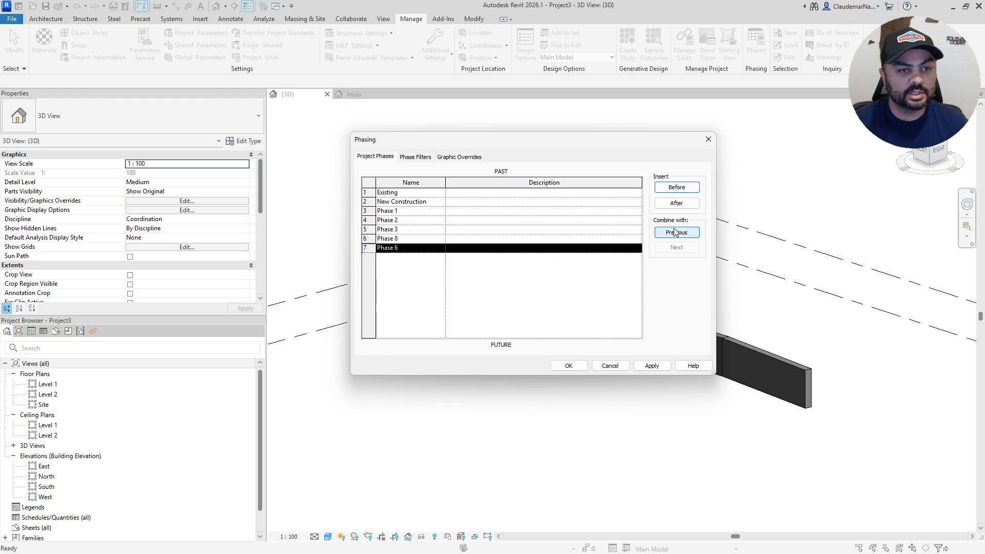
# - Combine all remaining phases with their previous one until only the Existing phase is left
pyautogui.click(674, 233)
pyautogui.click(674, 233)
pyautogui.click(674, 233)
pyautogui.click(674, 233)
pyautogui.click(674, 233)
pyautogui.click(674, 233)
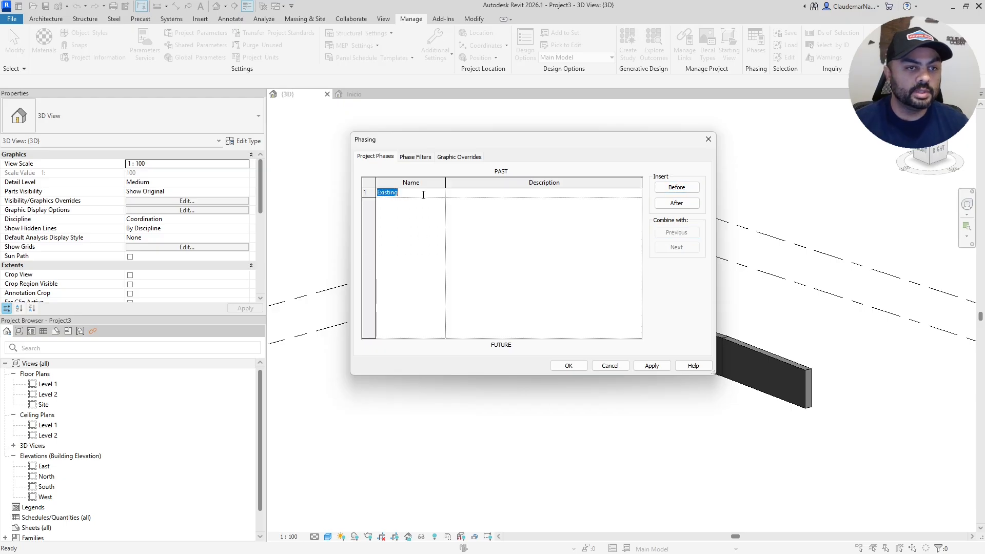
pyautogui.click(471, 196)
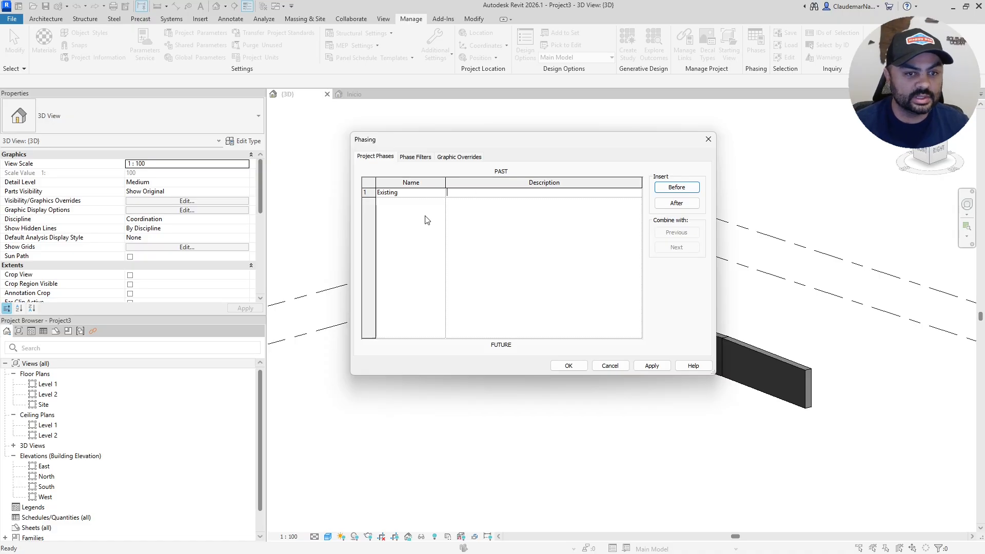
# - Examine the list of phase filters and their display settings for each phase status
pyautogui.click(416, 160)
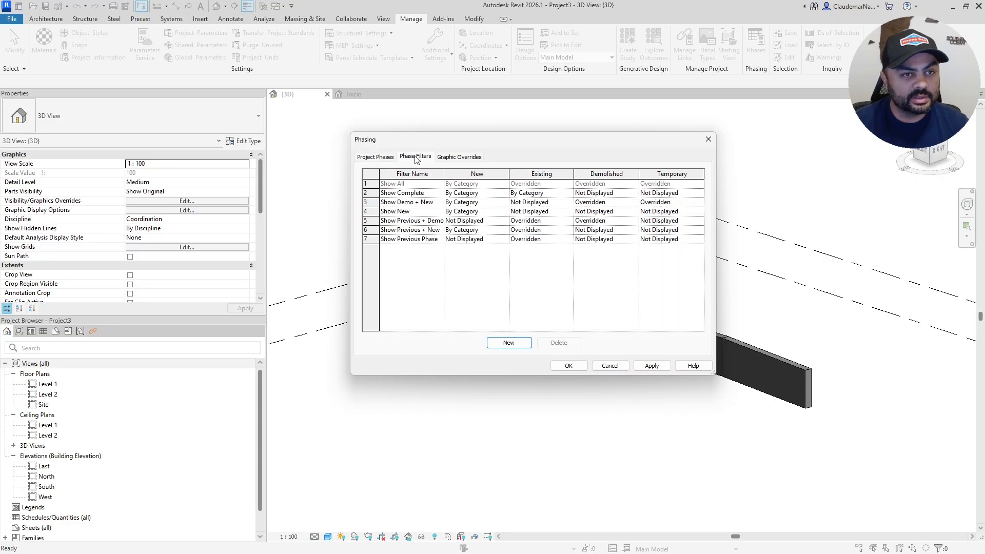
pyautogui.click(437, 239)
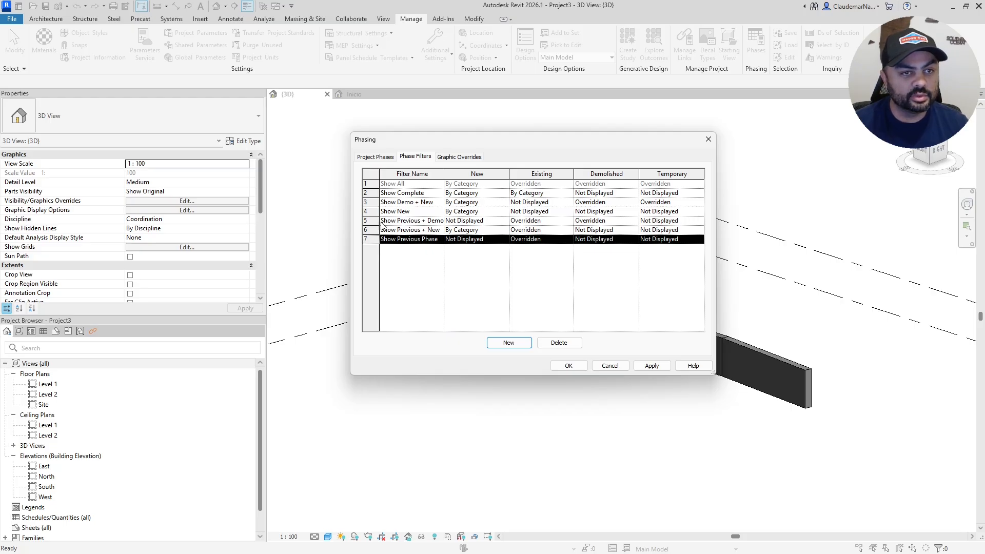
pyautogui.click(482, 177)
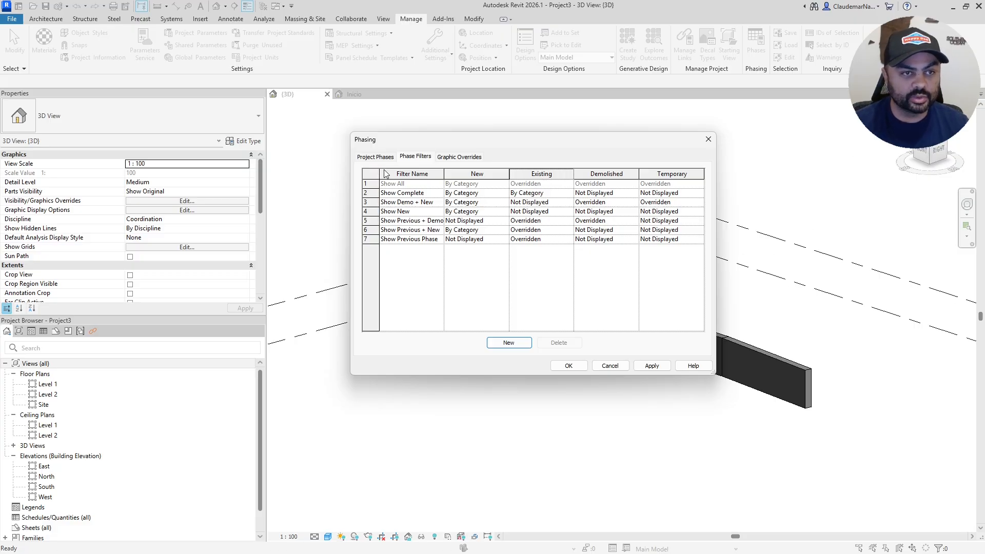
# - Add two phases after Existing in the project phases
pyautogui.click(367, 156)
pyautogui.click(676, 203)
pyautogui.click(677, 203)
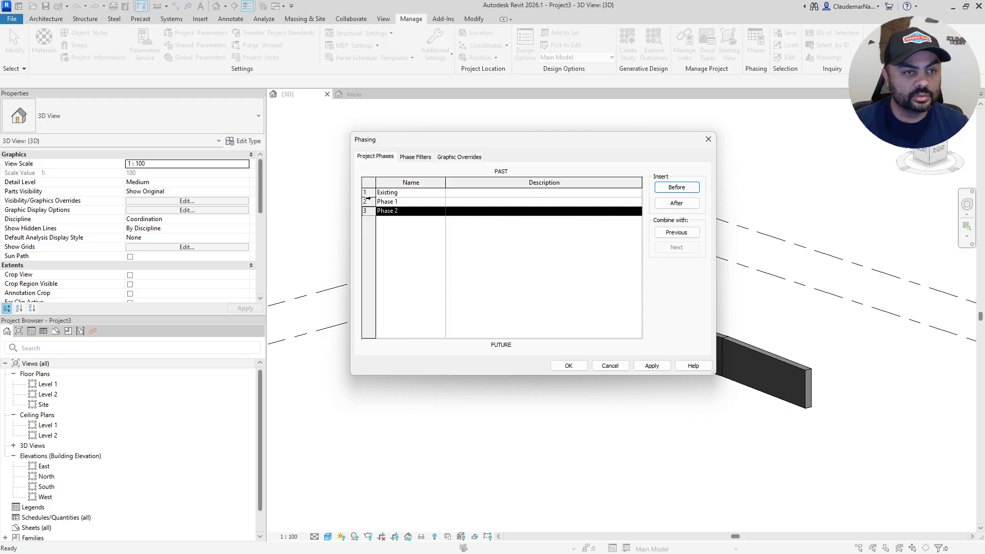
# - Review the phase filters and graphic overrides, and inspect the Phase - Exist material assigned to the Existing status
pyautogui.click(414, 156)
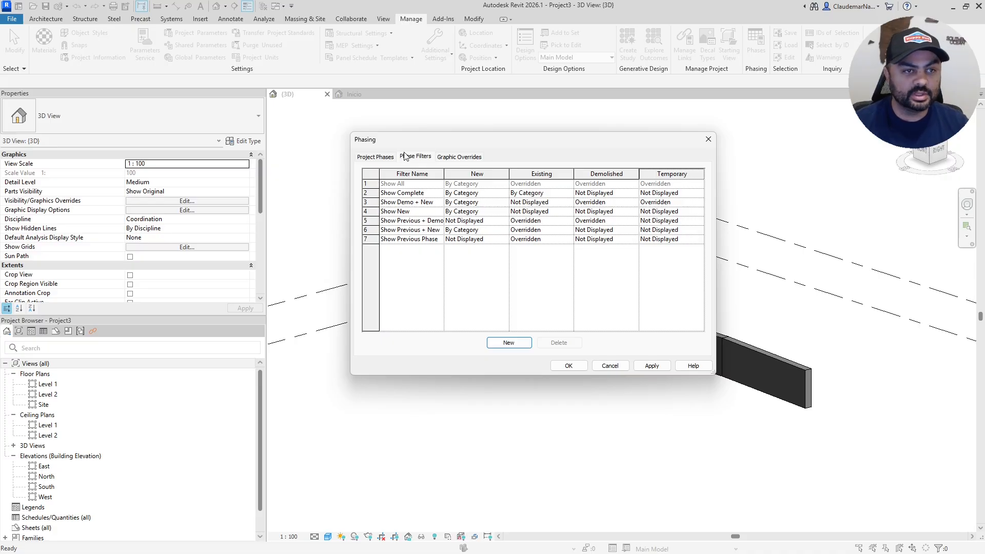
pyautogui.click(361, 157)
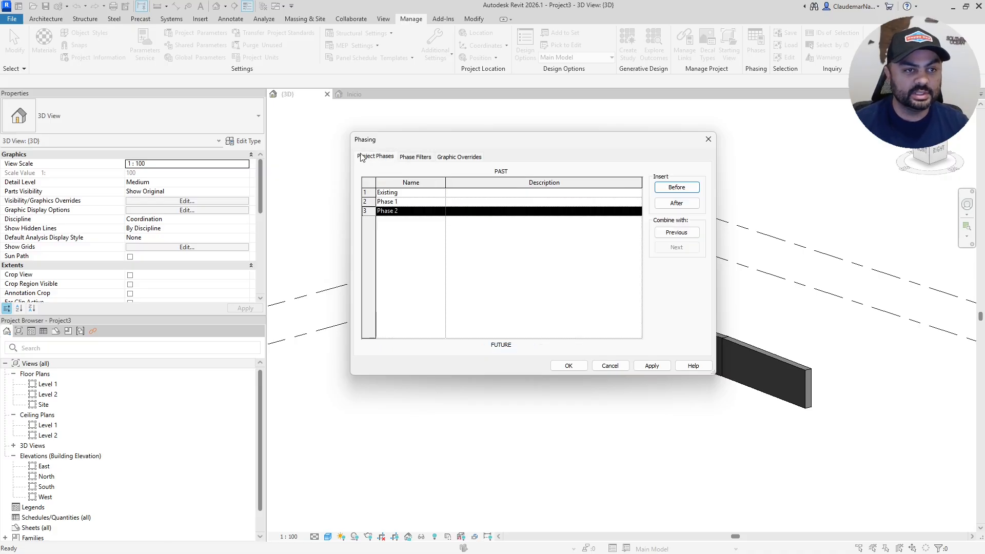
pyautogui.click(459, 158)
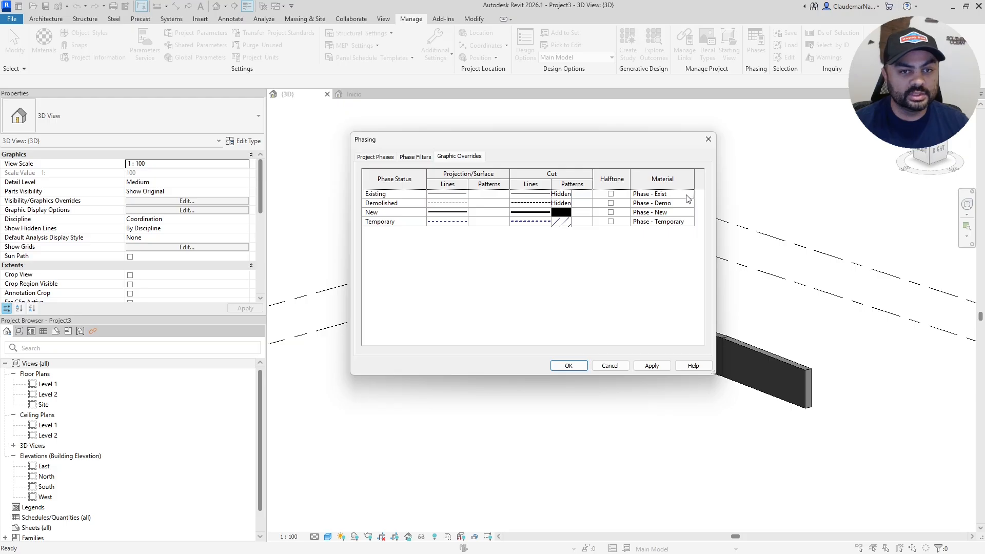
pyautogui.click(666, 194)
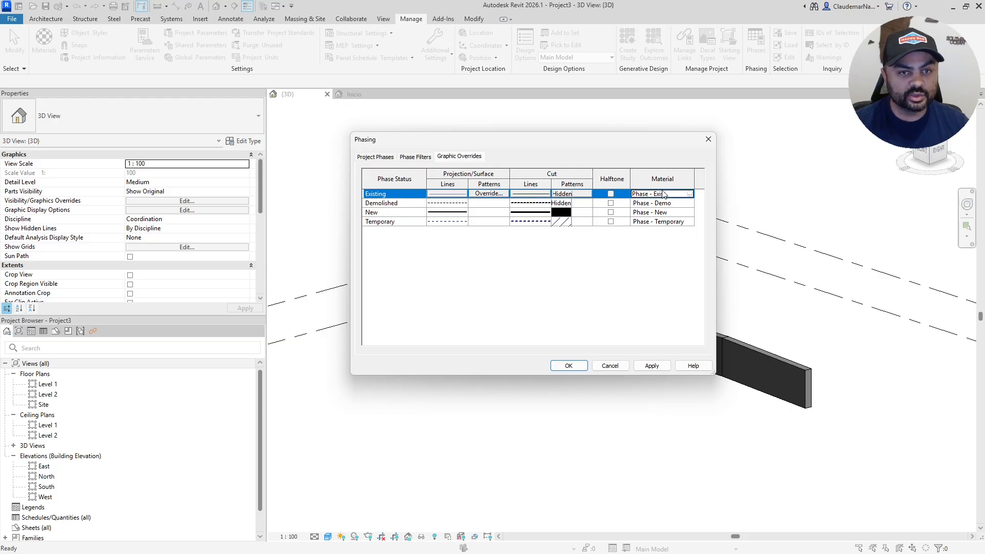
pyautogui.click(690, 194)
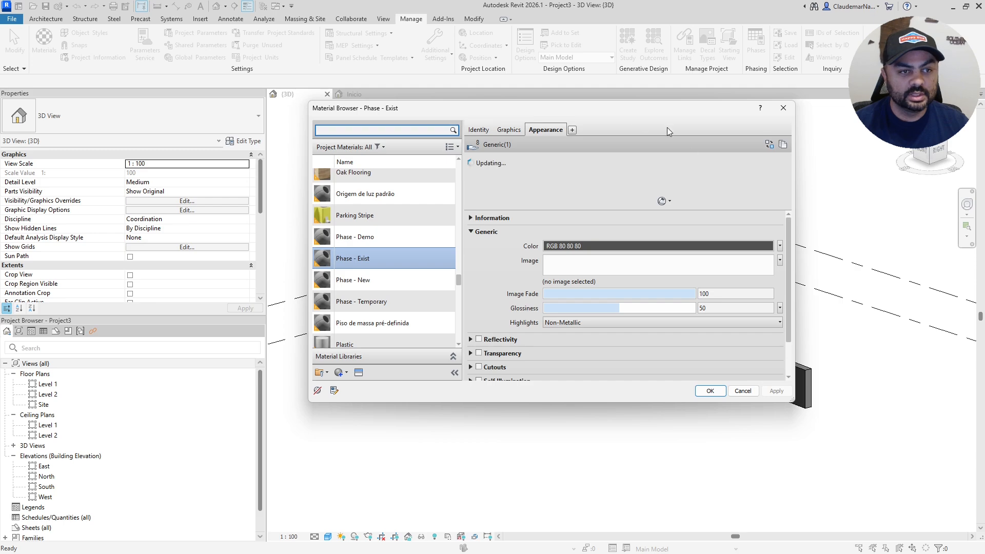
pyautogui.scroll(-1, 452, 328)
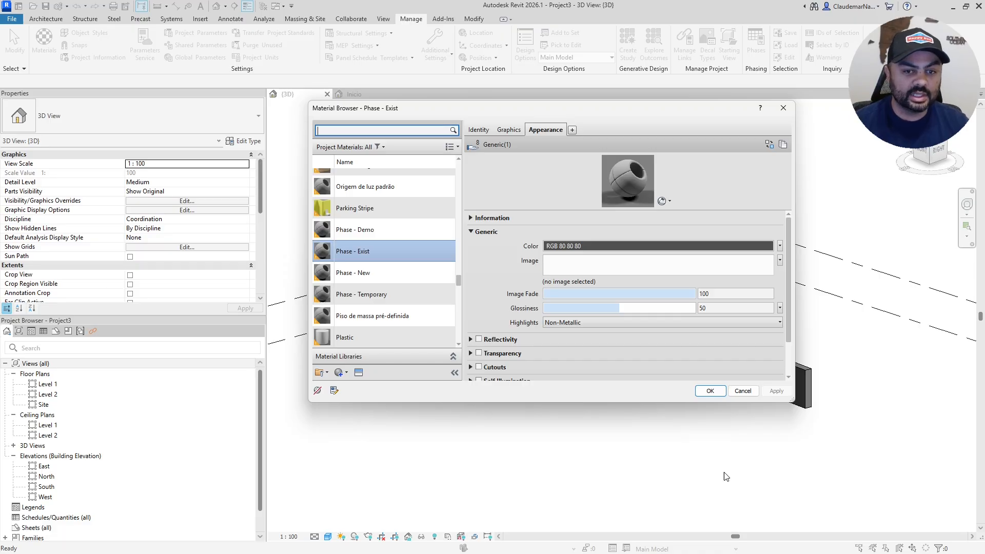
pyautogui.click(743, 392)
# - Combine the two added phases back into Existing and look at the walls behind the Phasing dialog
pyautogui.click(380, 204)
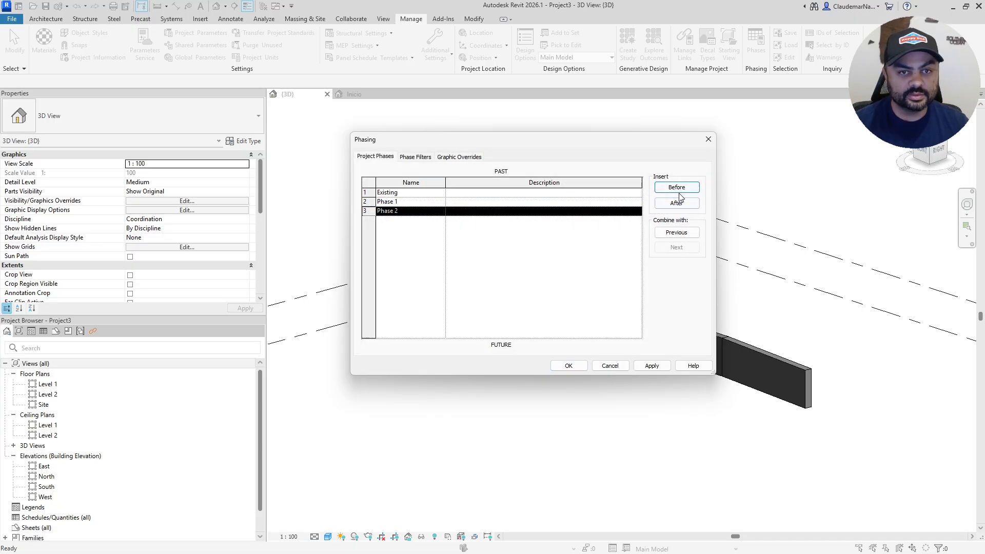
pyautogui.click(679, 232)
pyautogui.click(680, 232)
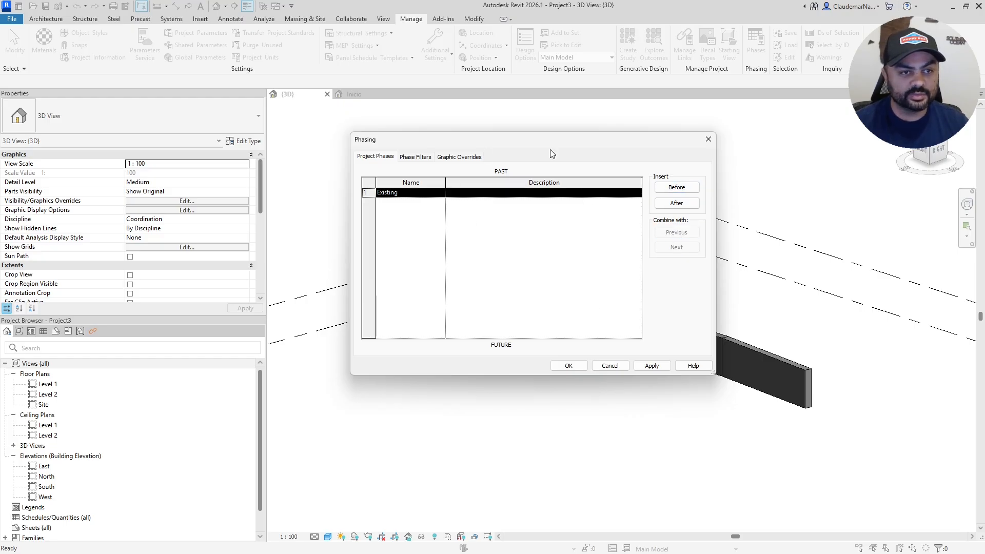
pyautogui.moveTo(493, 147); pyautogui.dragTo(390, 348)
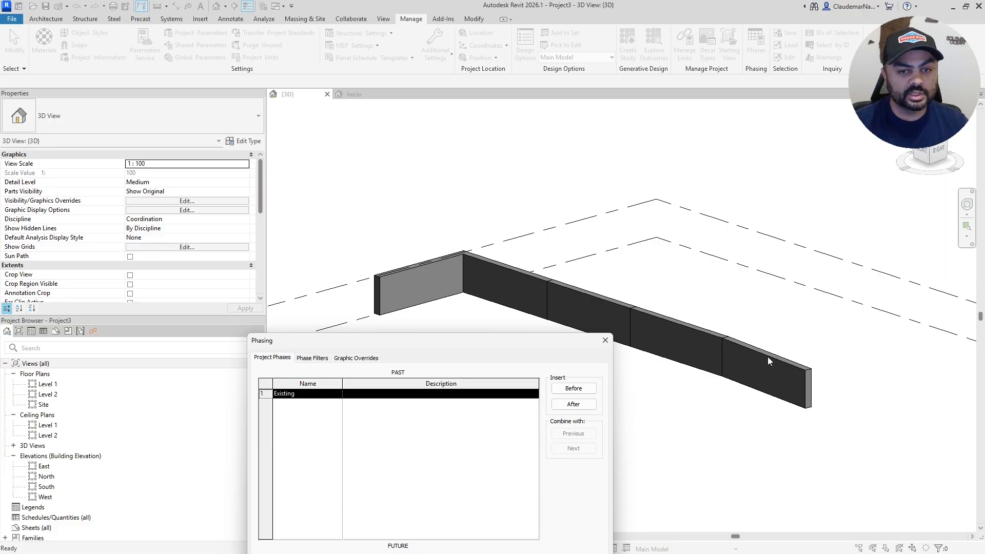
pyautogui.moveTo(528, 344); pyautogui.dragTo(582, 143)
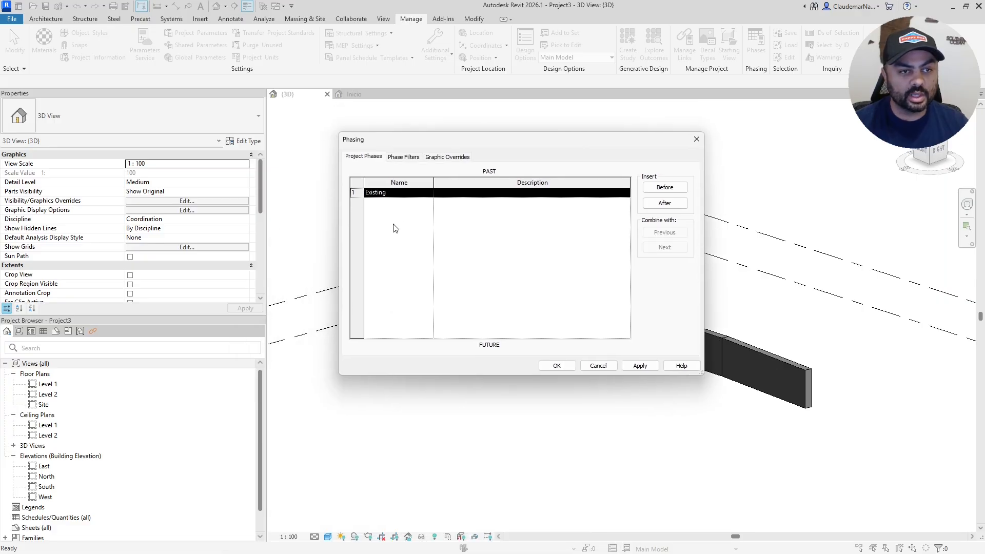
# - Rename the Existing phase to Inicial and add five phases after it
pyautogui.click(401, 193)
pyautogui.press('BackSpace')
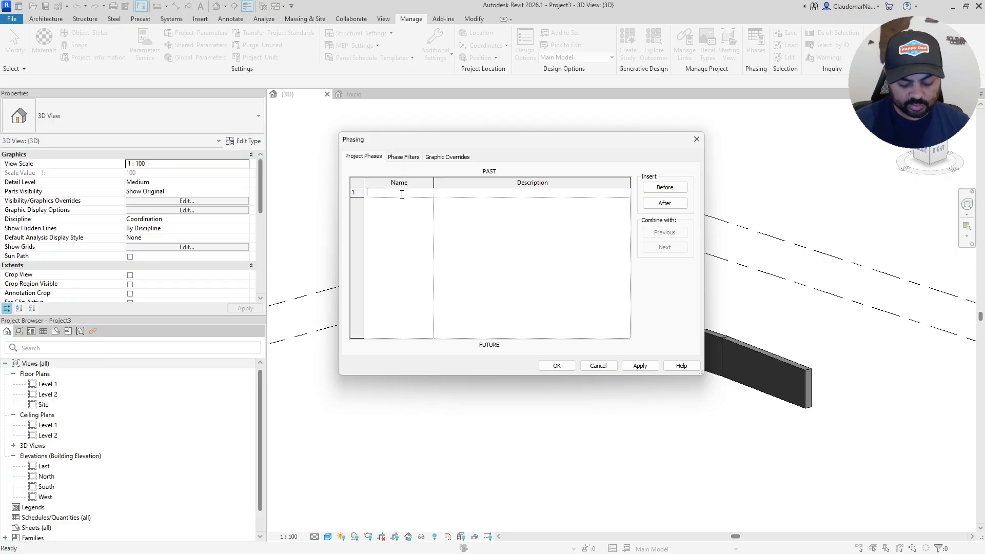
pyautogui.click(668, 203)
pyautogui.click(668, 203)
pyautogui.click(668, 203)
pyautogui.click(668, 203)
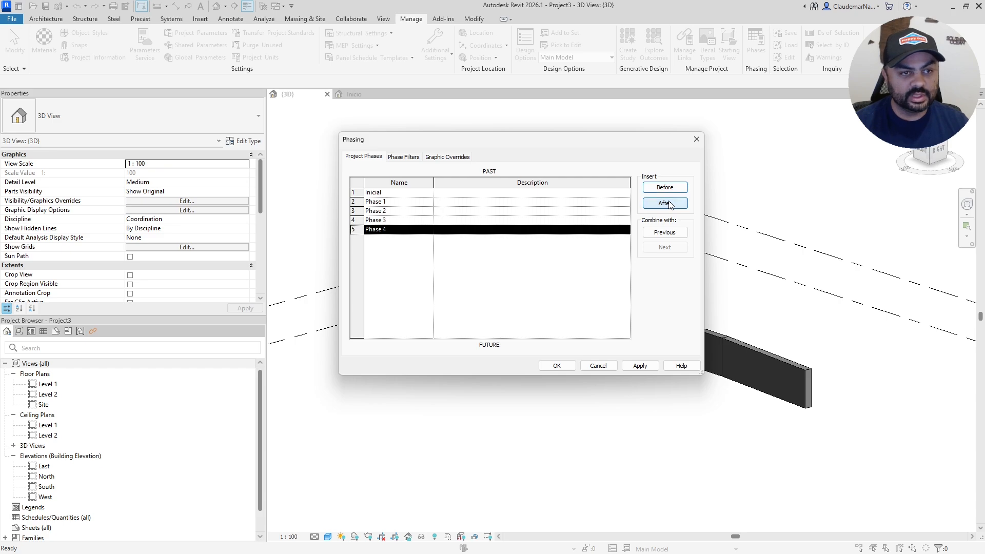
pyautogui.click(668, 203)
# - Rename the last phase in the list to Final and apply the phase changes
pyautogui.click(394, 239)
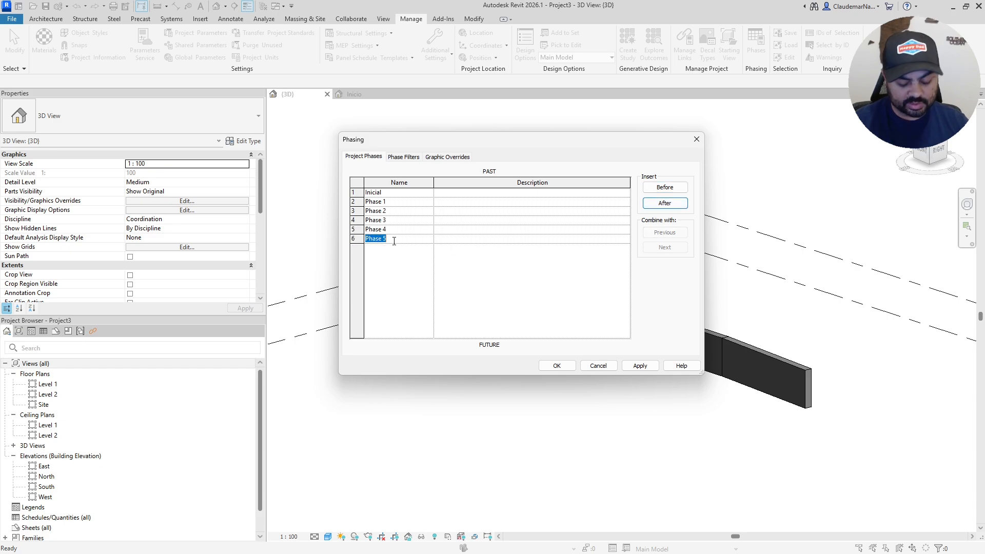
pyautogui.write('Fin')
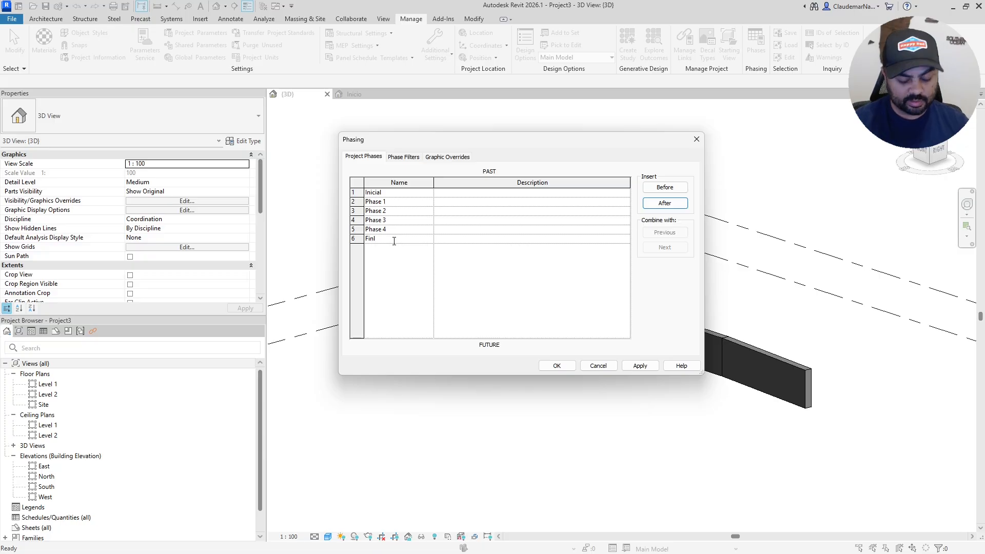
pyautogui.write('al')
pyautogui.click(640, 366)
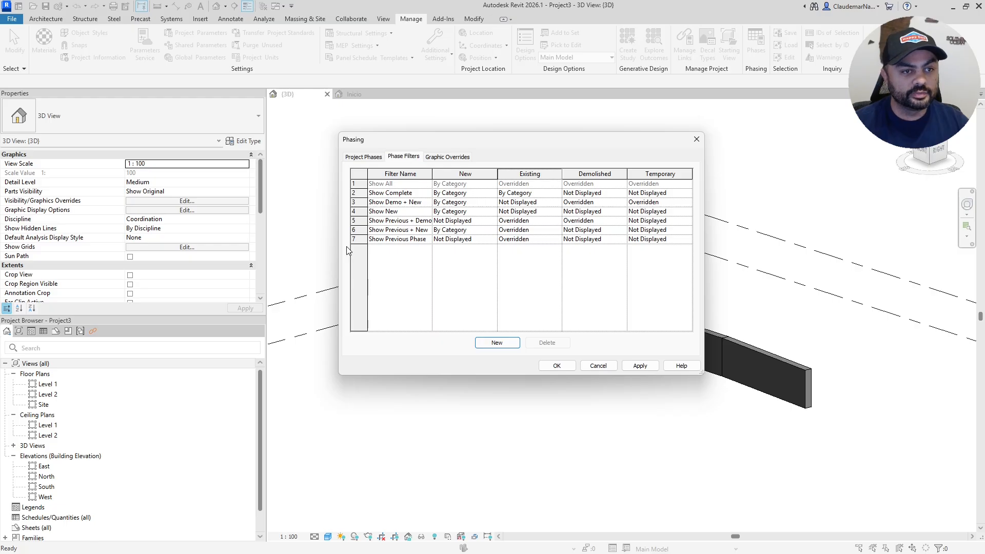
# - Delete every phase filter except Show All
pyautogui.click(354, 239)
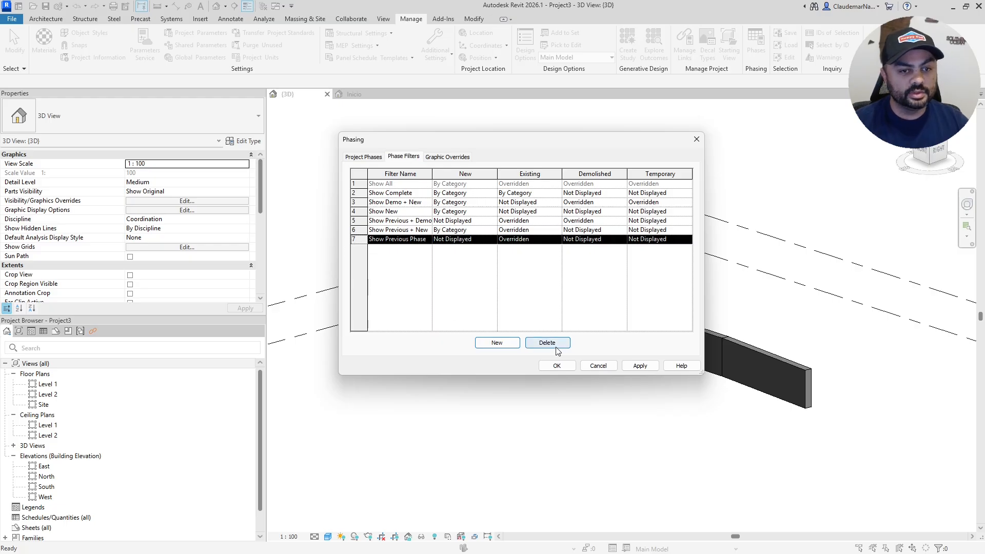
pyautogui.click(547, 343)
pyautogui.click(546, 343)
pyautogui.click(547, 342)
pyautogui.click(547, 343)
pyautogui.click(547, 342)
pyautogui.click(547, 342)
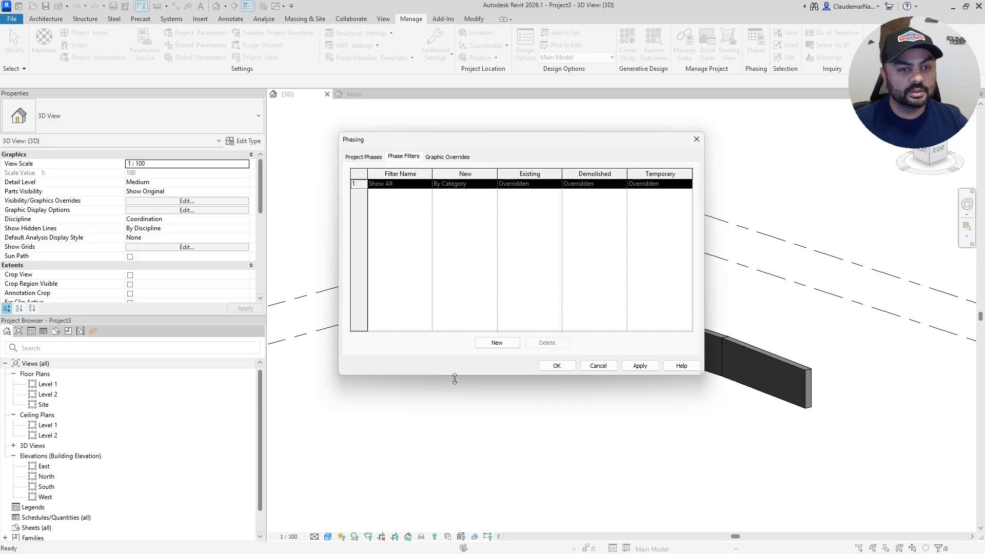
# - Add a phase filter named Atual+anterior and set its New status to Overridden
pyautogui.click(506, 343)
pyautogui.click(402, 193)
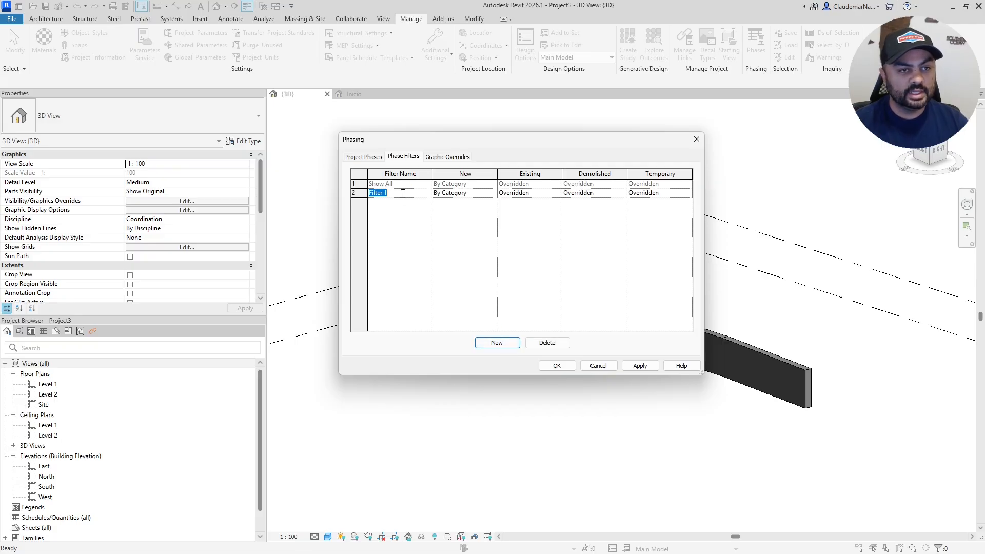
pyautogui.write('Atual+an')
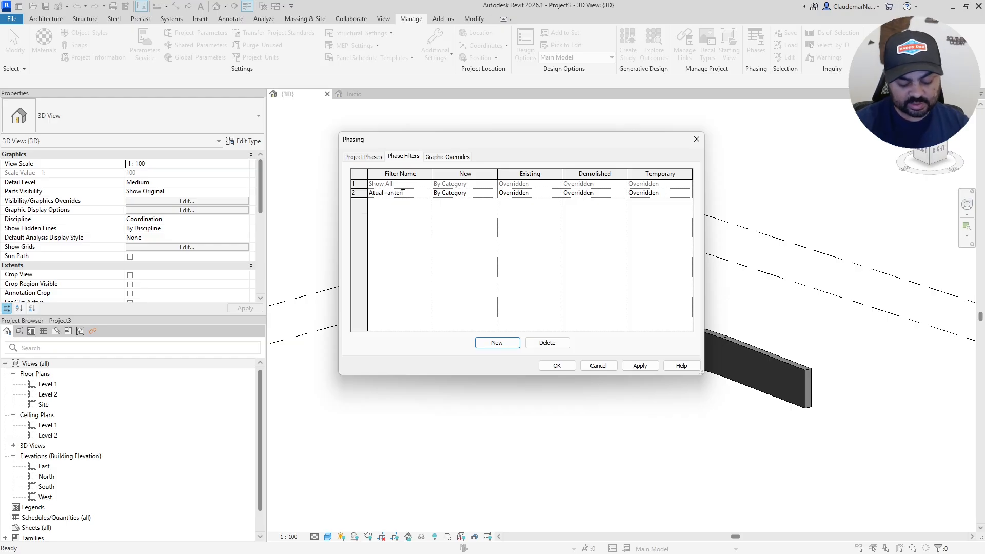
pyautogui.write('terior')
pyautogui.click(449, 198)
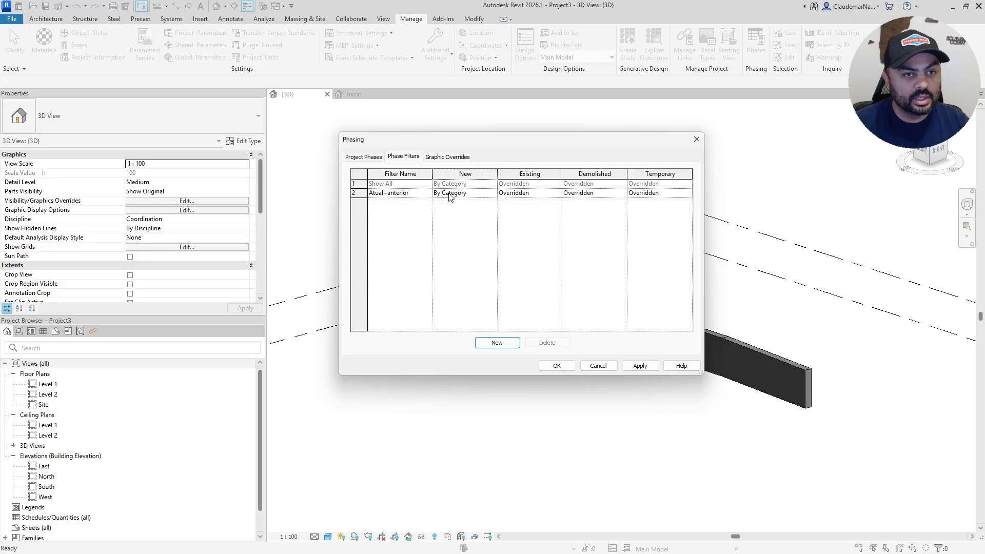
pyautogui.click(495, 195)
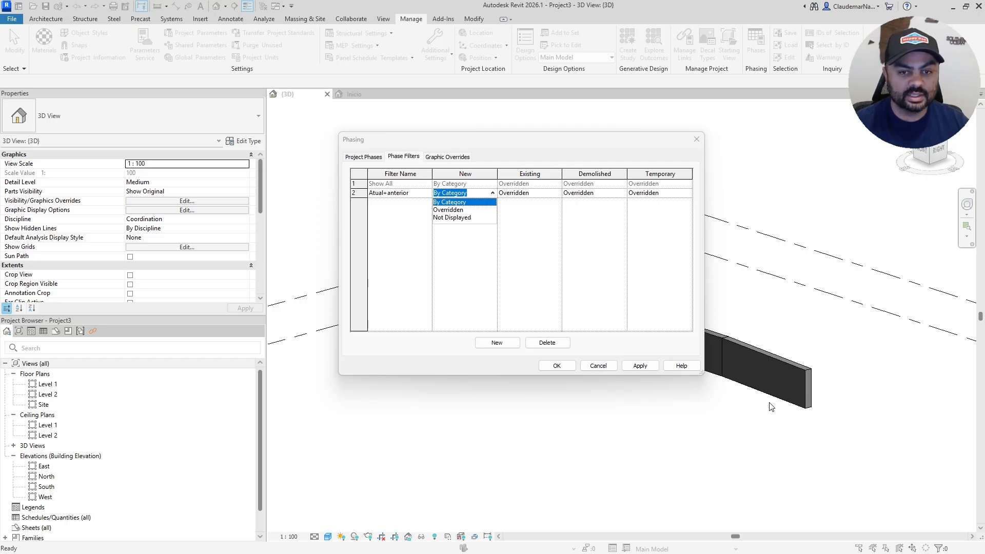
pyautogui.click(447, 210)
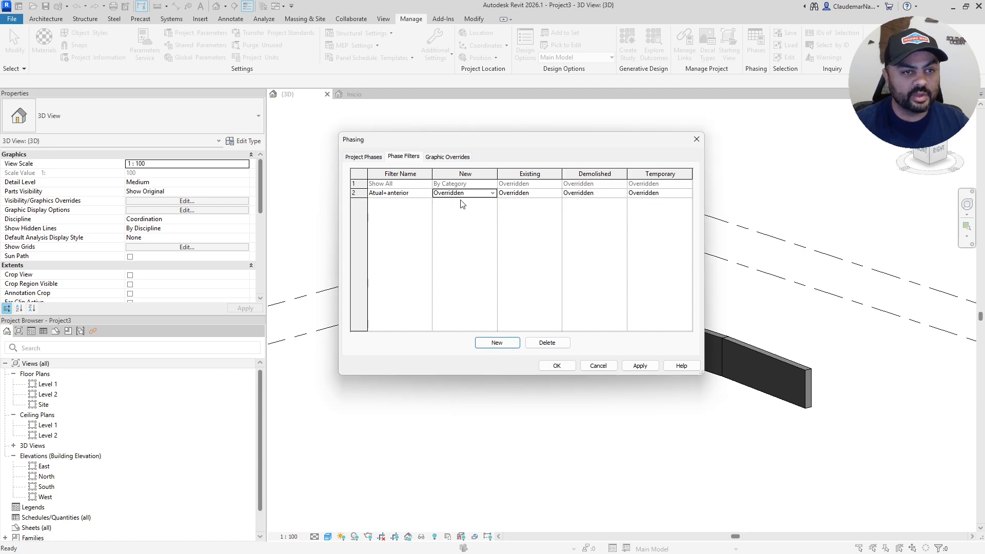
# - Check the graphic overrides, and try Not Displayed as the New status of Atual+anterior before returning it to Overridden
pyautogui.click(452, 158)
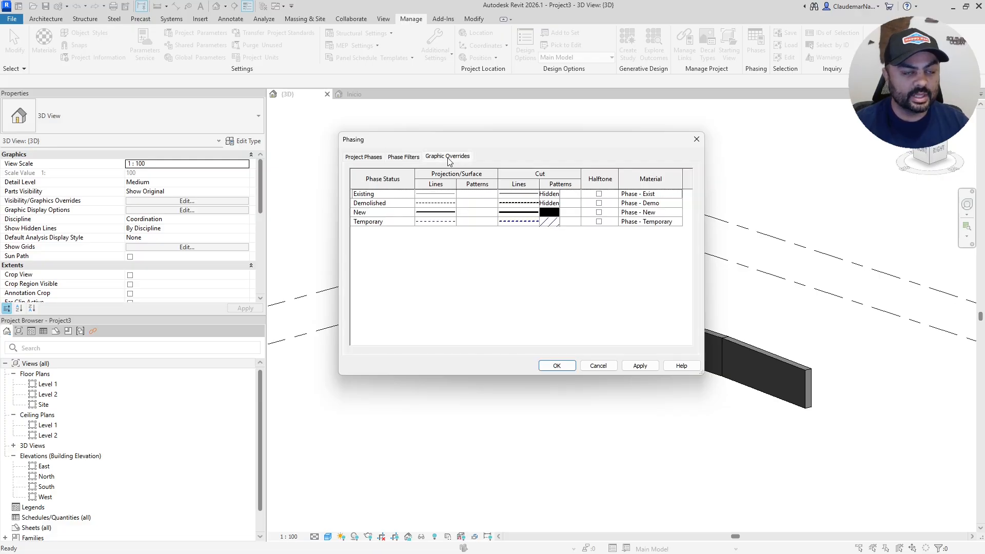
pyautogui.click(403, 157)
pyautogui.click(492, 184)
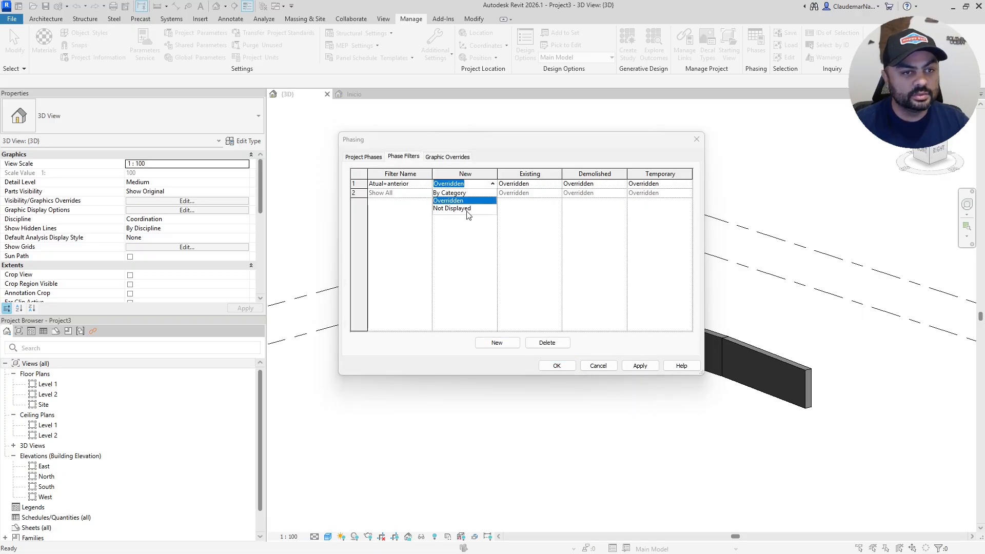
pyautogui.click(464, 208)
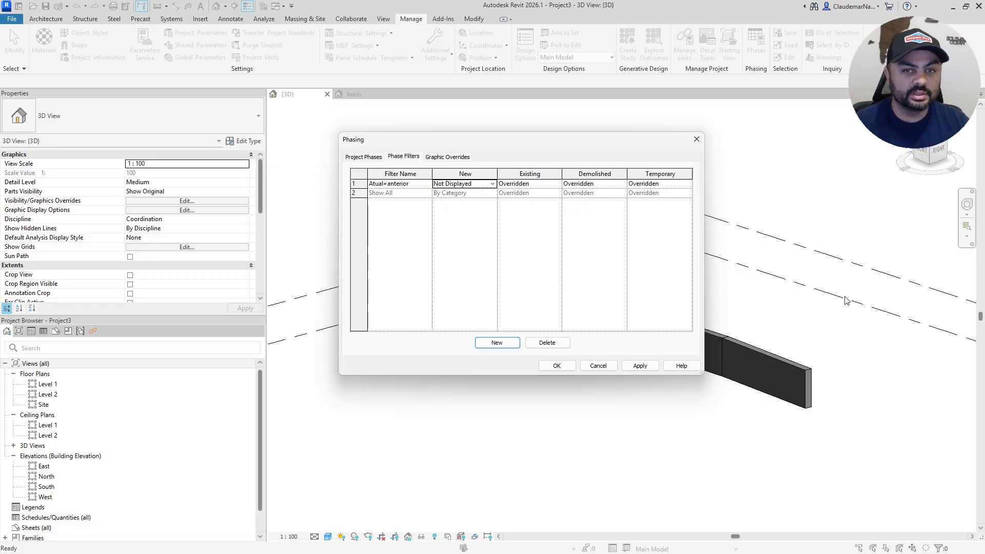
pyautogui.click(492, 183)
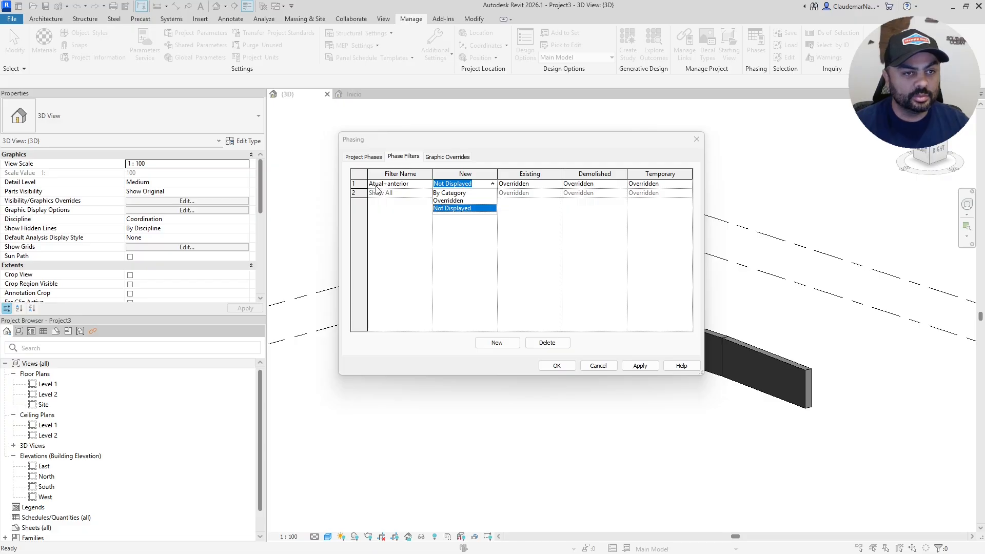
pyautogui.click(449, 201)
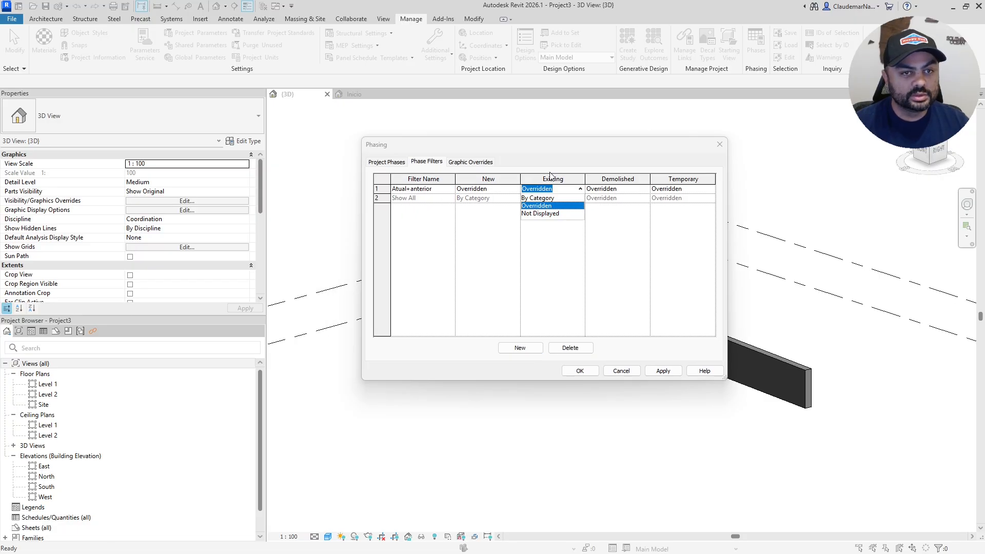
# - In the Atual+anterior filter, keep Existing as Overridden and set Demolished and Temporary to Not Displayed
pyautogui.click(549, 177)
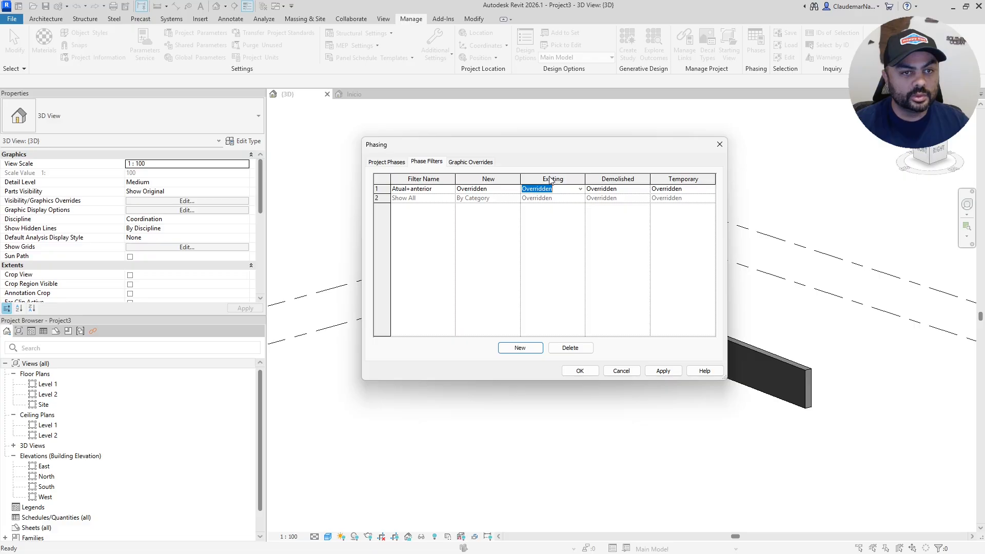
pyautogui.click(579, 191)
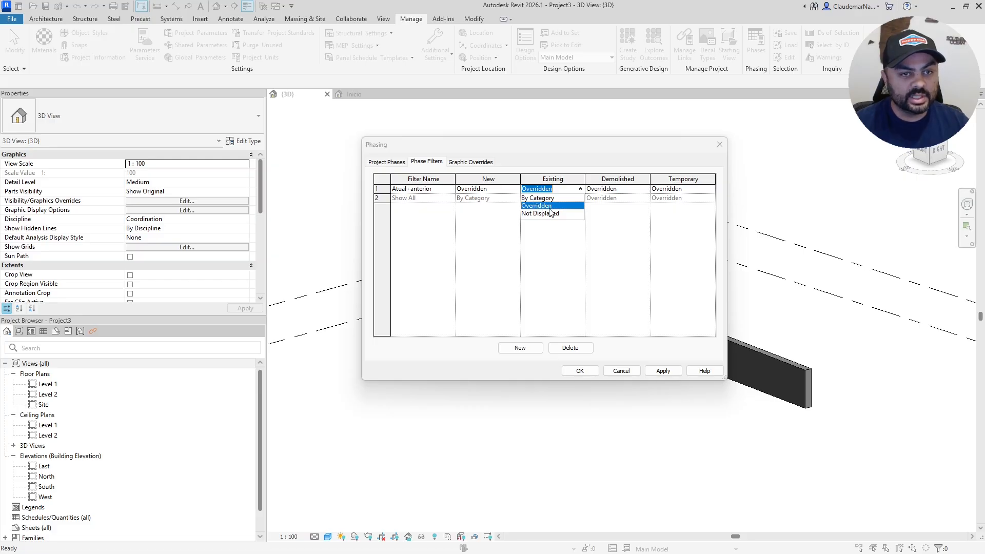
pyautogui.click(534, 206)
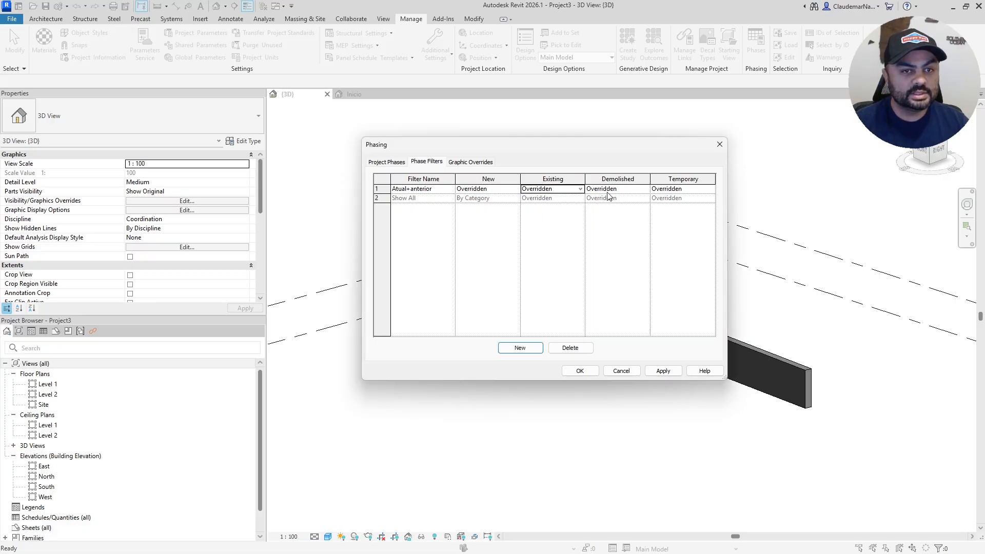
pyautogui.click(647, 191)
pyautogui.click(644, 188)
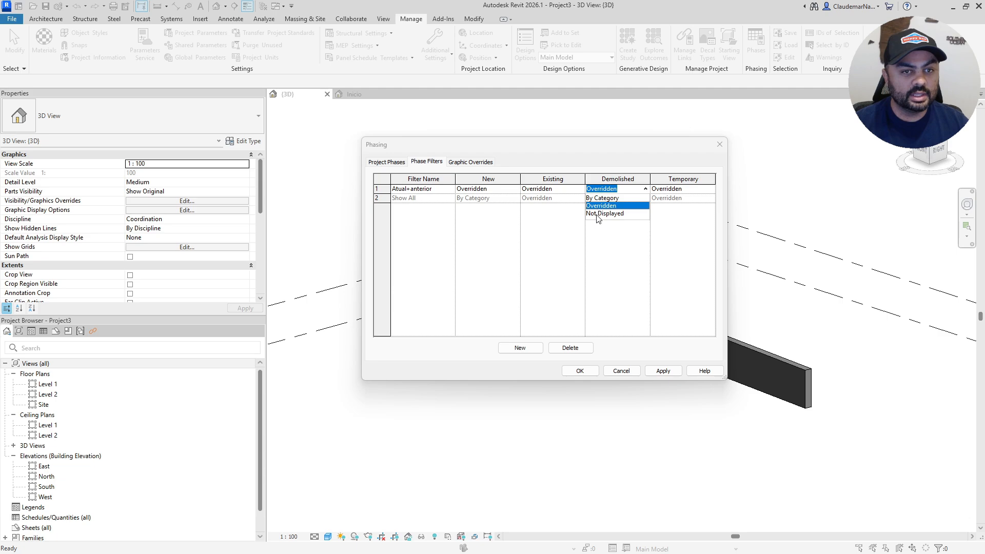
pyautogui.click(598, 213)
pyautogui.click(711, 189)
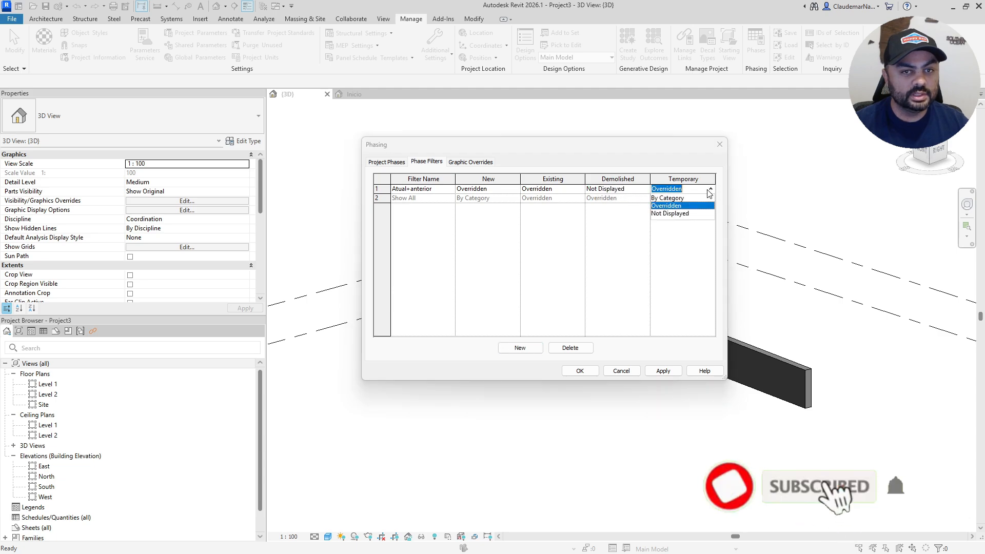
pyautogui.click(666, 213)
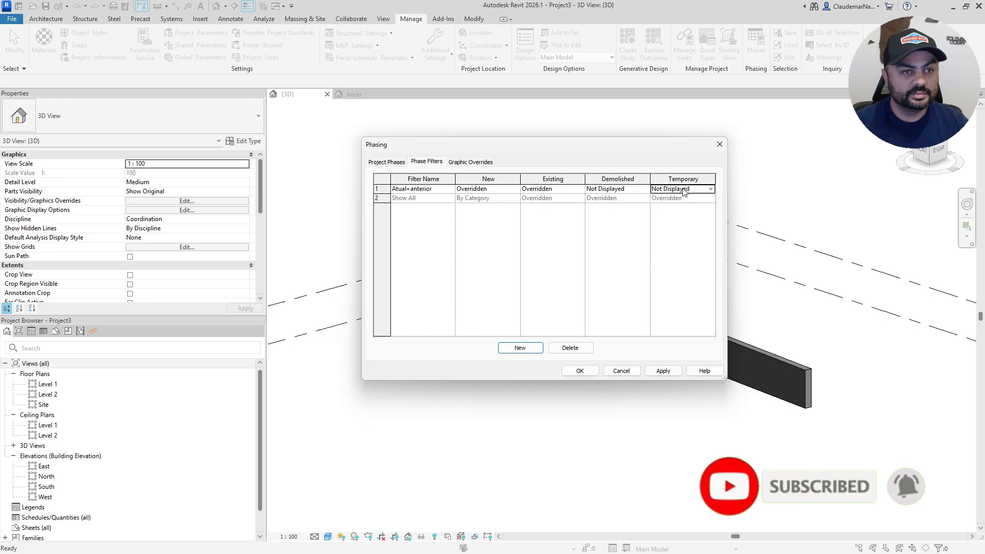
# - Add a phase filter named Atual, keeping its New status at By Category
pyautogui.click(520, 349)
pyautogui.click(421, 207)
pyautogui.write('Atual')
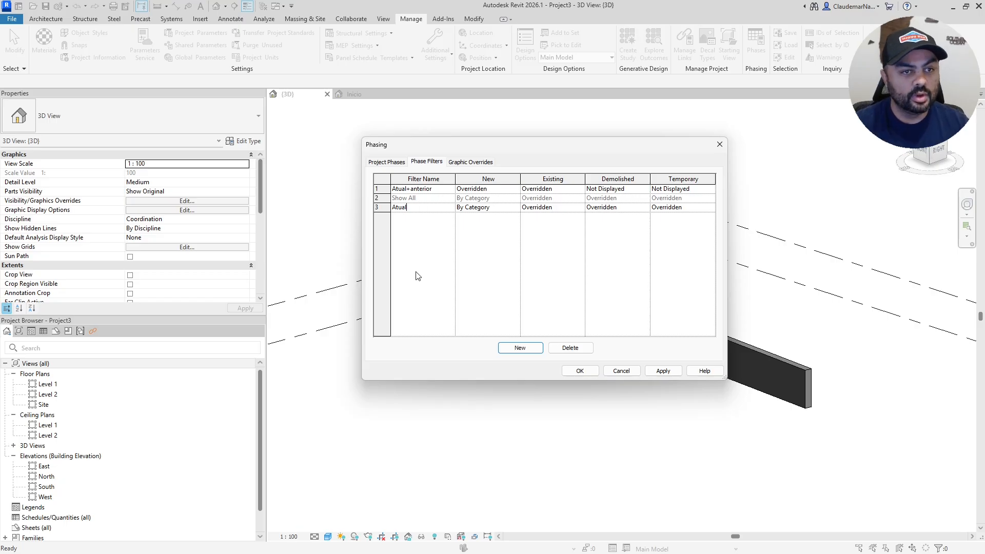
pyautogui.press('Return')
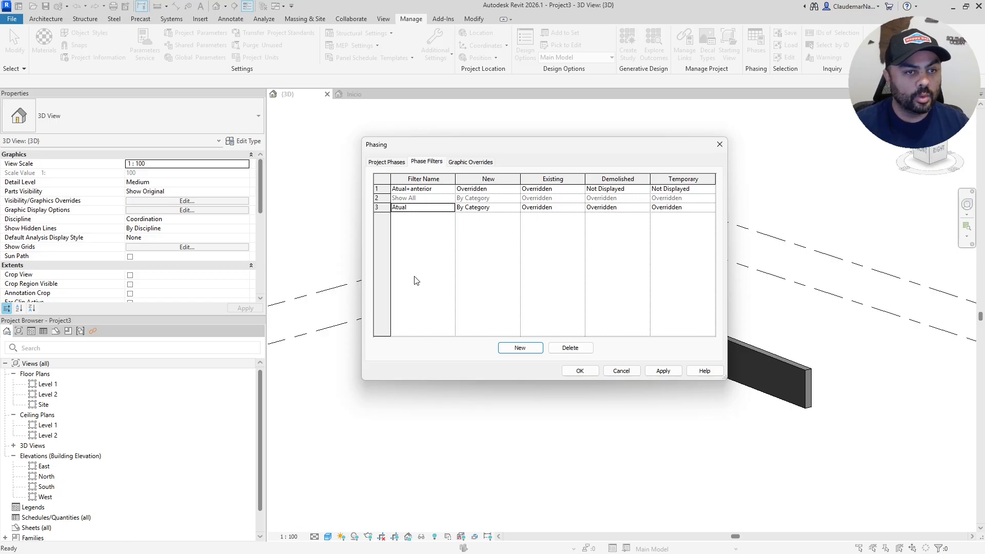
pyautogui.click(491, 180)
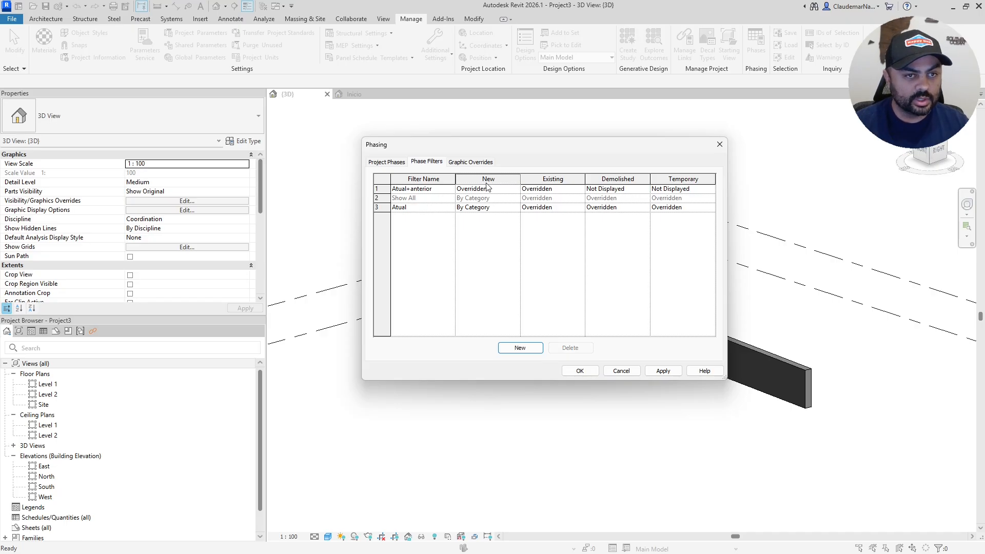
pyautogui.click(516, 207)
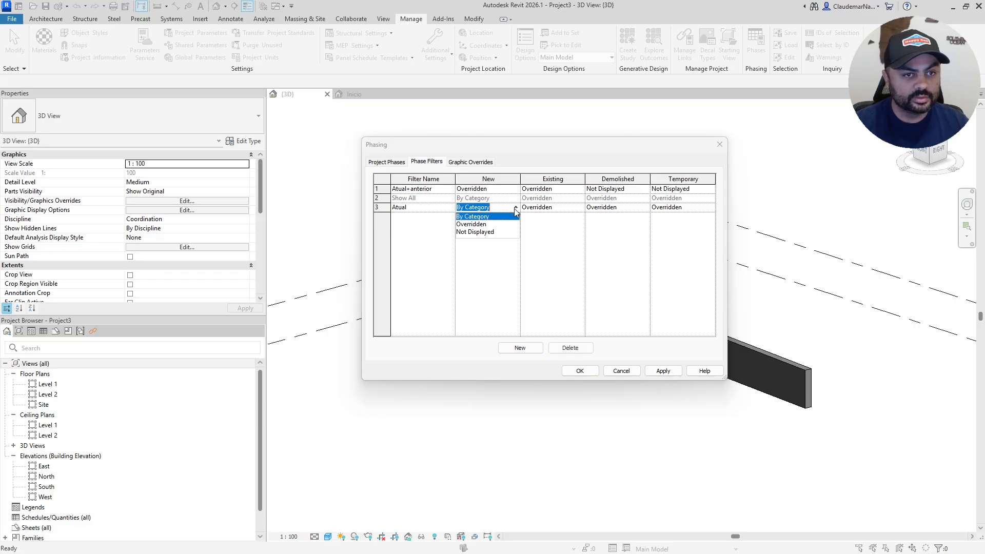
pyautogui.click(476, 222)
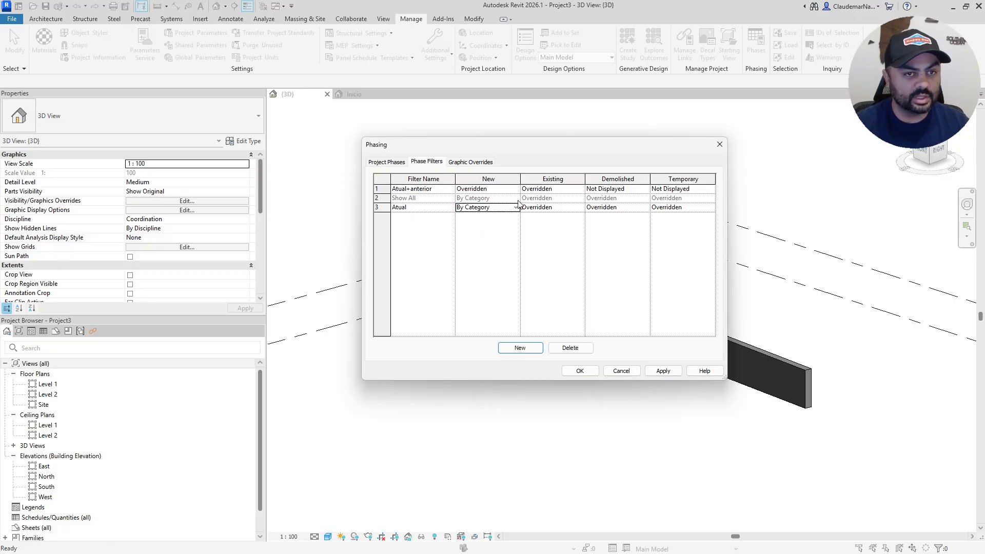
# - Set Existing, Demolished and Temporary to Not Displayed in the Atual filter
pyautogui.click(580, 208)
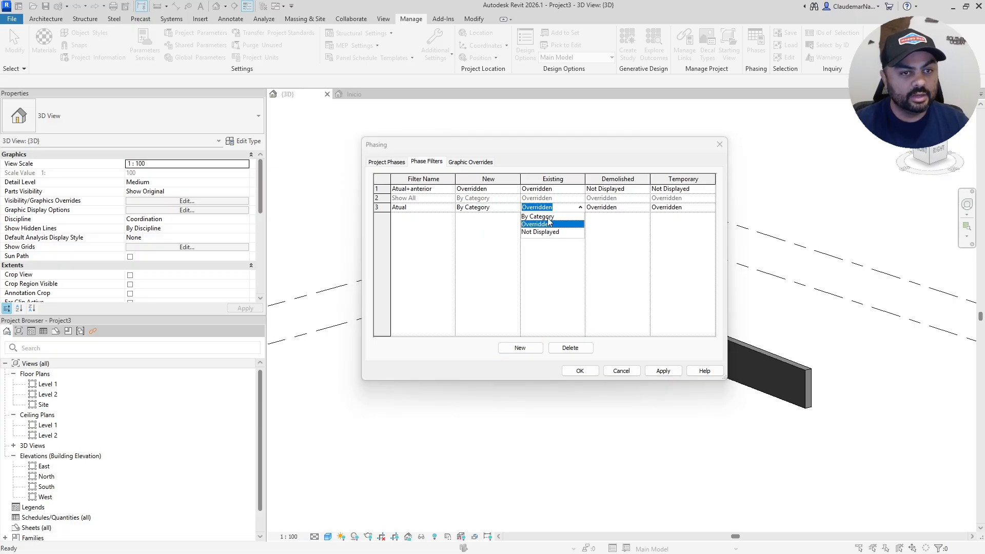
pyautogui.click(531, 232)
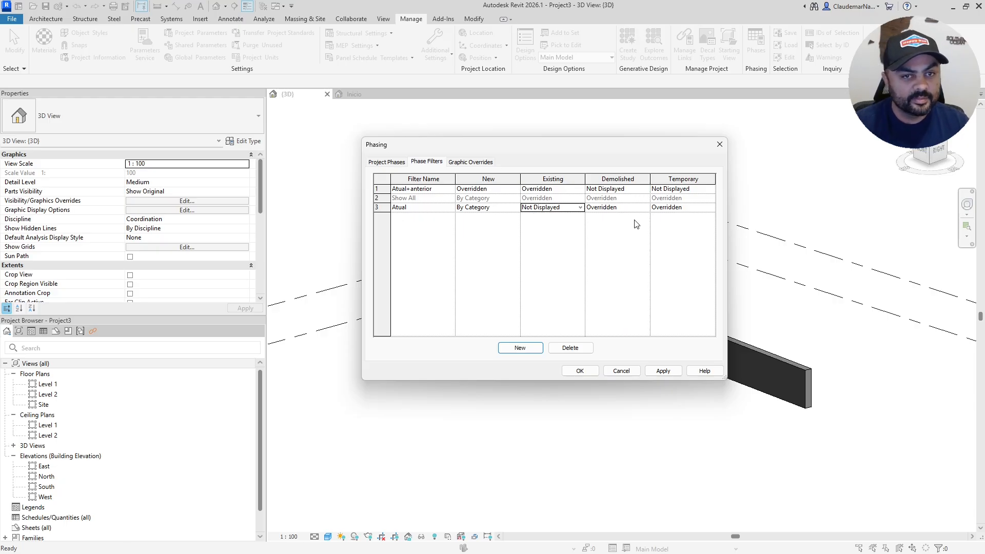
pyautogui.click(645, 208)
pyautogui.click(607, 232)
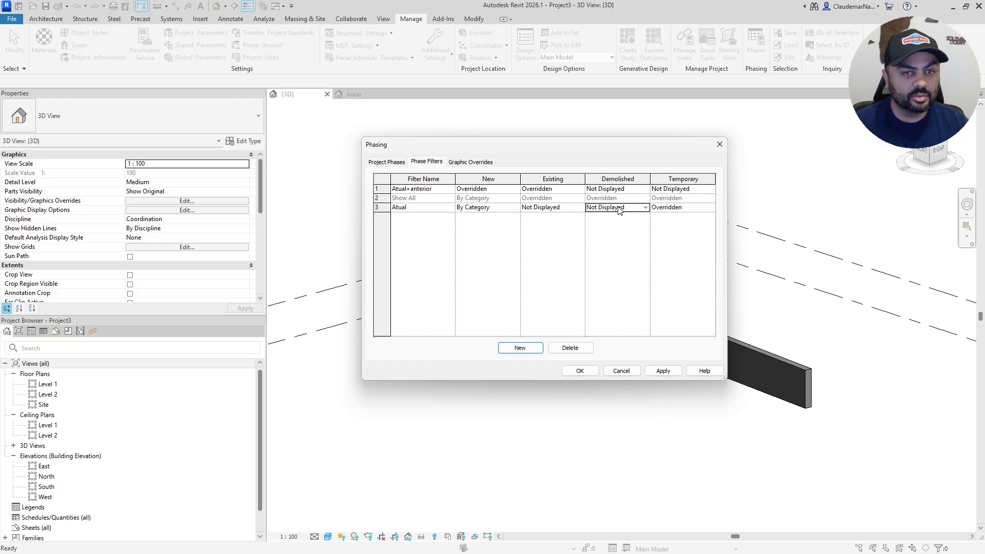
pyautogui.click(708, 209)
pyautogui.click(711, 207)
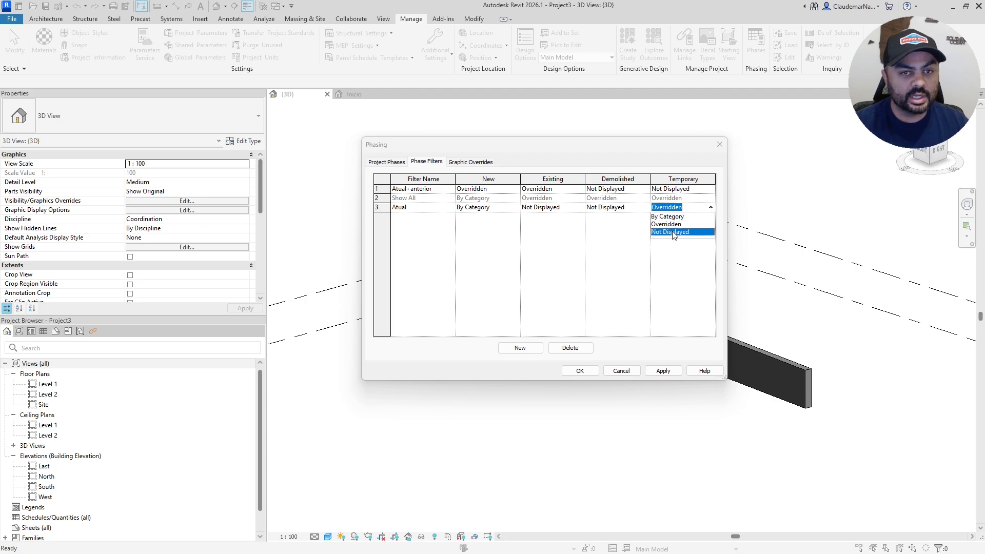
pyautogui.click(678, 235)
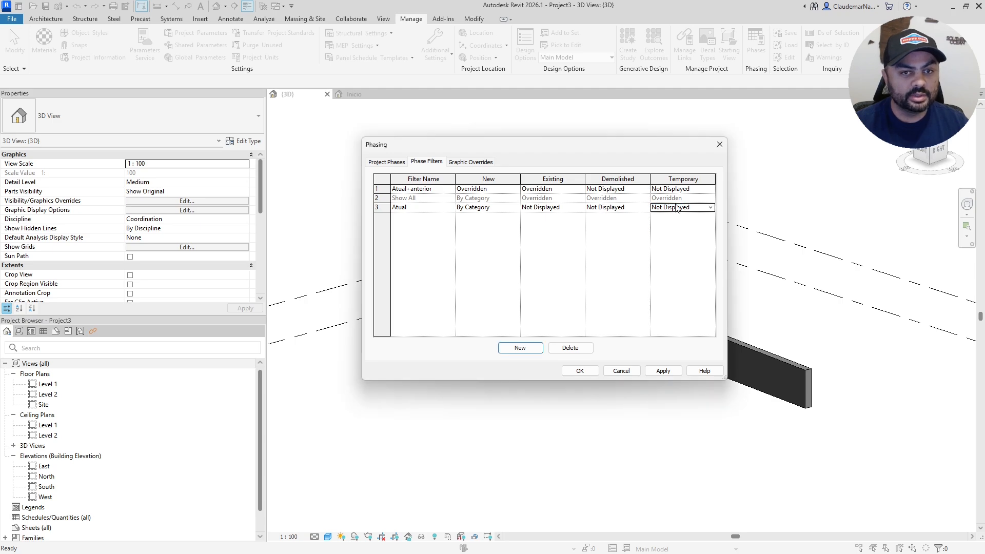
# - Add a phase filter named graficos and set its New status to Overridden
pyautogui.click(520, 347)
pyautogui.click(419, 216)
pyautogui.write('grafic')
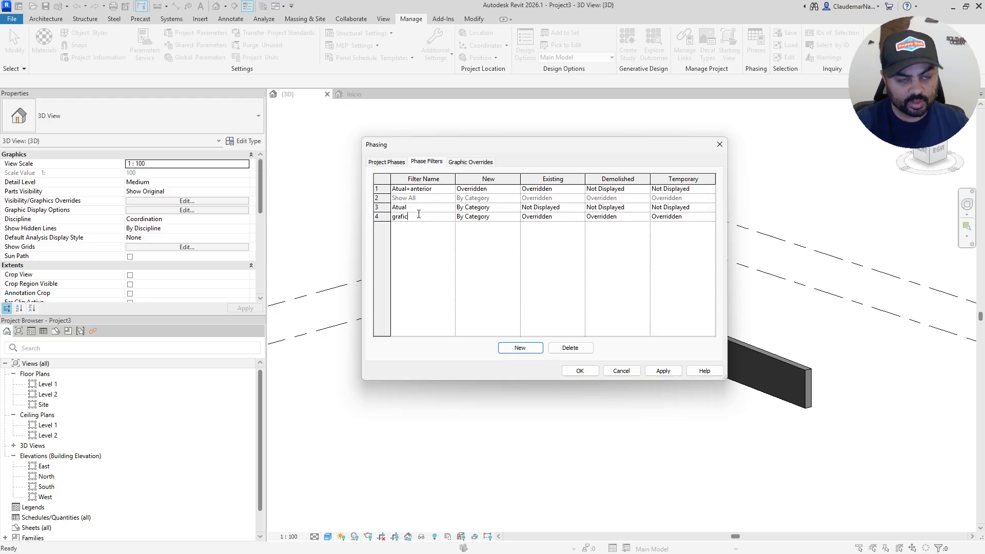
pyautogui.write('os')
pyautogui.press('Tab')
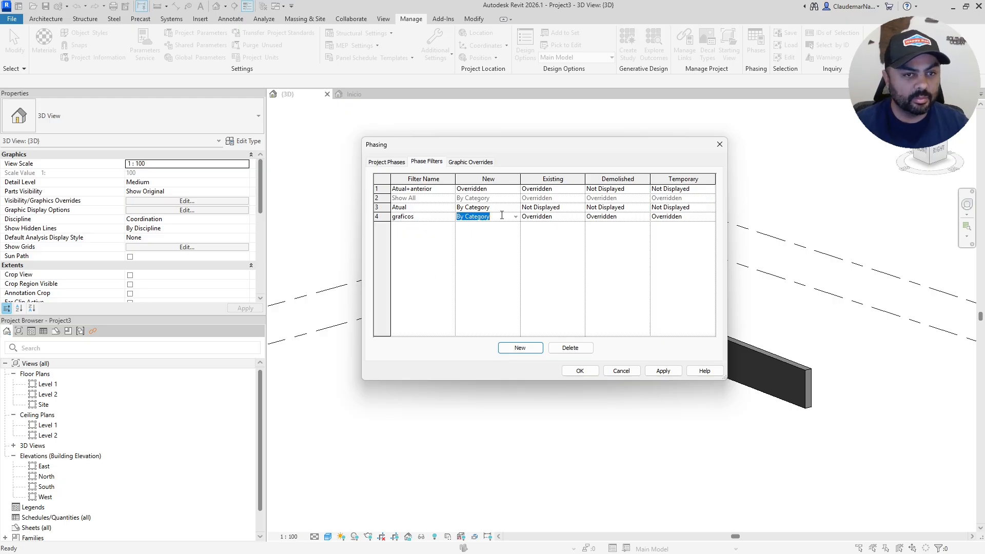
pyautogui.click(516, 217)
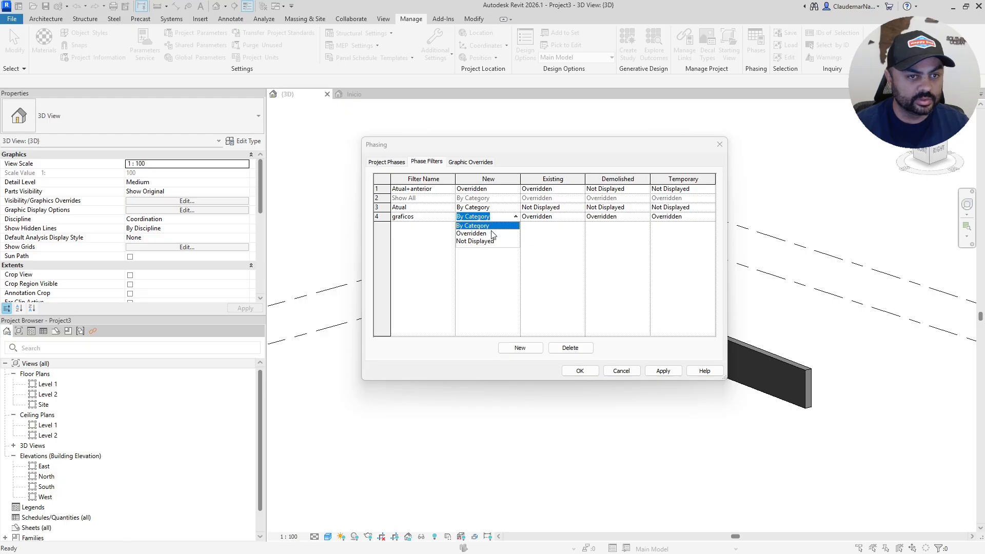
pyautogui.click(470, 234)
# - Keep Existing, Demolished and Temporary as Overridden in the graficos filter and apply the phase filter changes
pyautogui.click(564, 216)
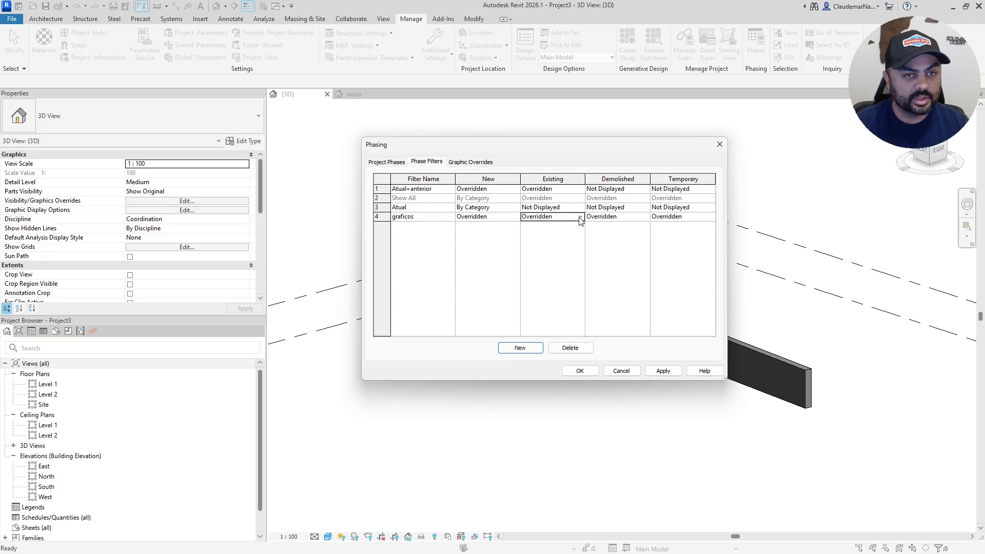
pyautogui.click(580, 216)
pyautogui.click(538, 233)
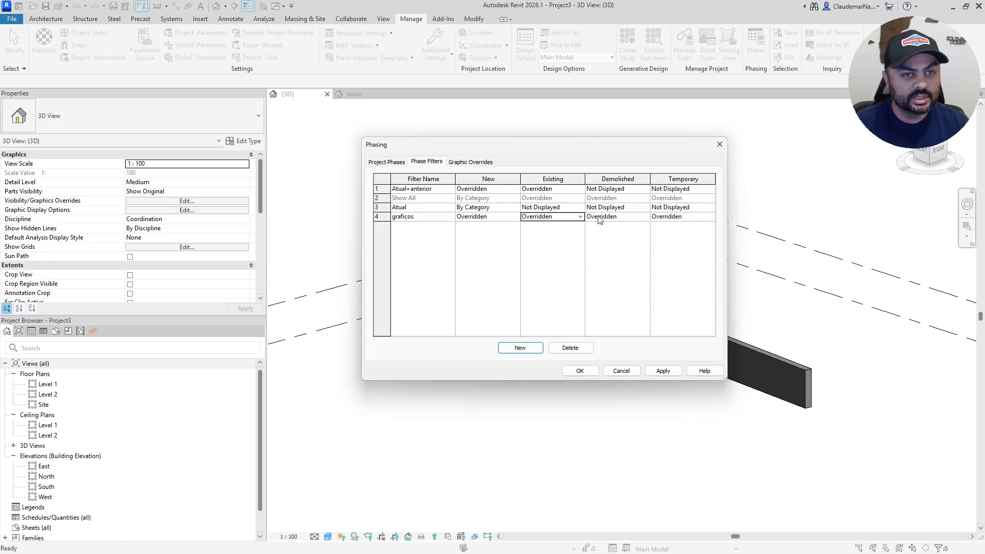
pyautogui.click(645, 216)
pyautogui.click(645, 217)
pyautogui.click(610, 234)
pyautogui.click(685, 216)
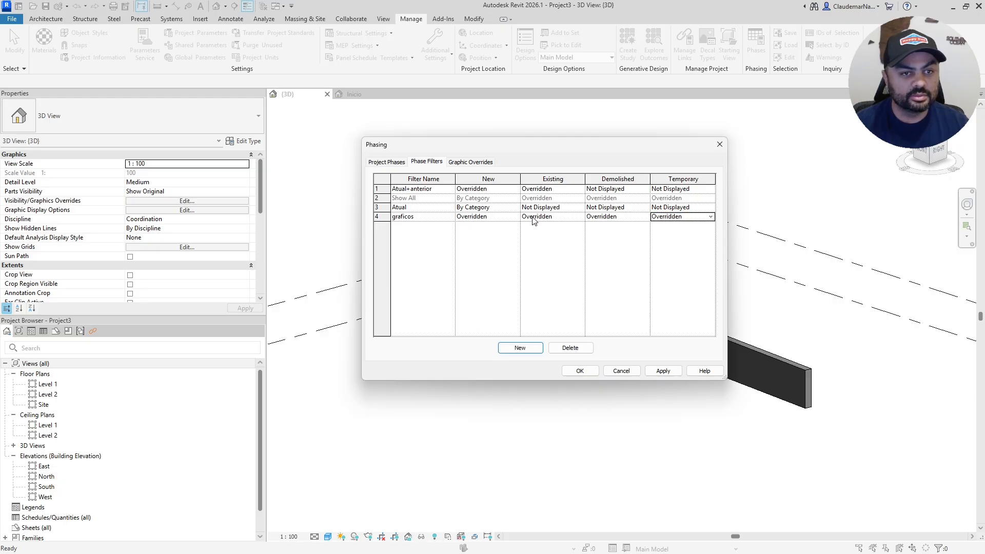
pyautogui.click(663, 371)
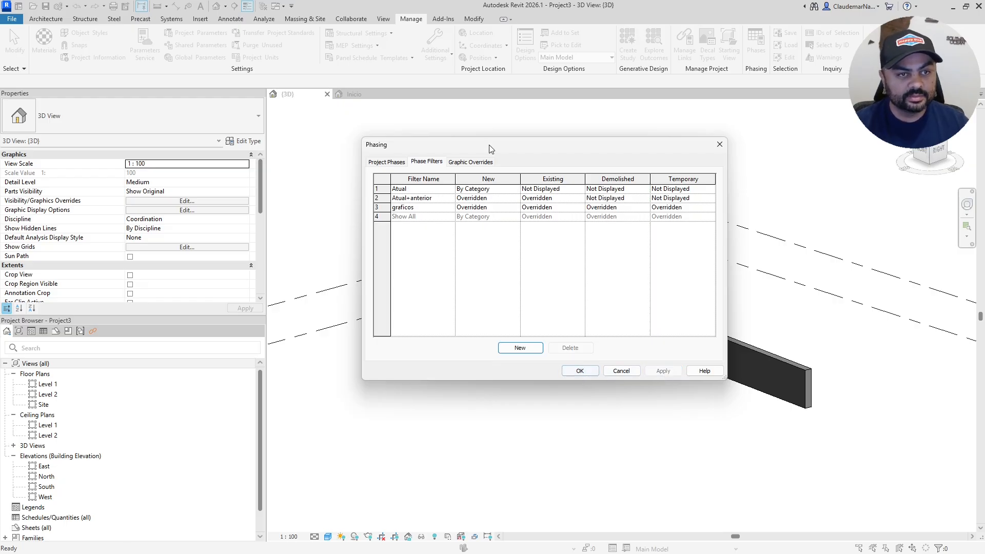
# - Review the project phases and phase filters, and open the graphic overrides for the phase statuses
pyautogui.click(384, 162)
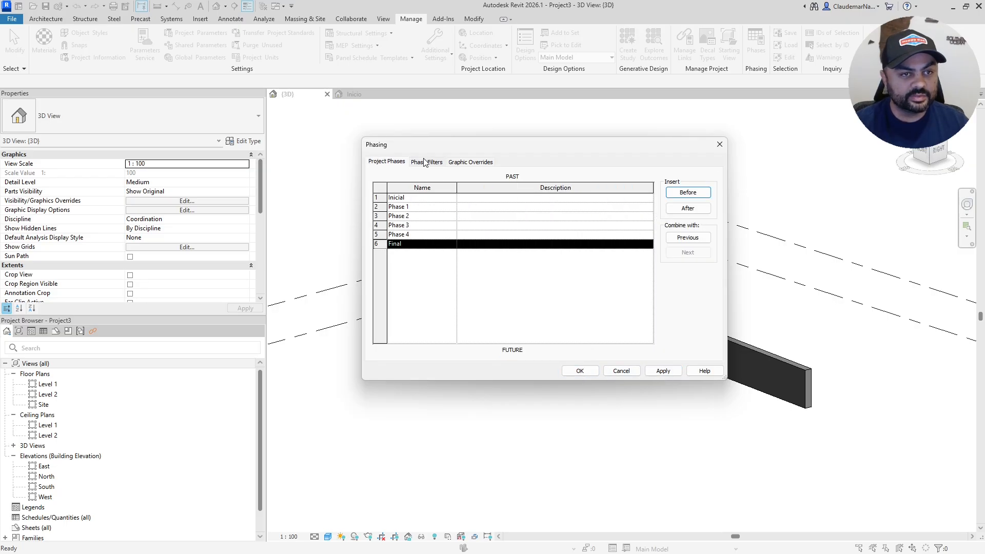
pyautogui.click(427, 163)
pyautogui.click(471, 162)
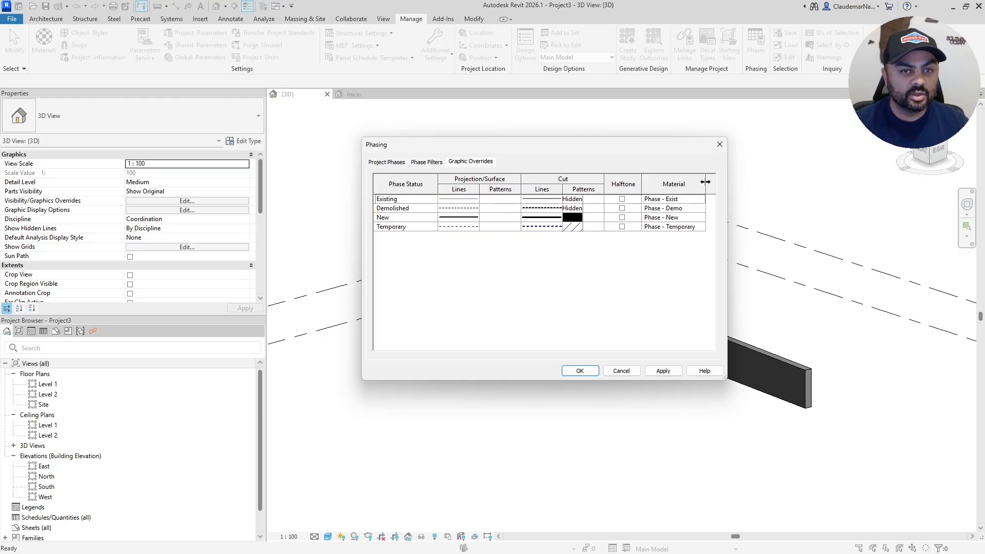
# - Override the projection surface pattern of the Existing phase status with a solid yellow foreground fill
pyautogui.click(494, 202)
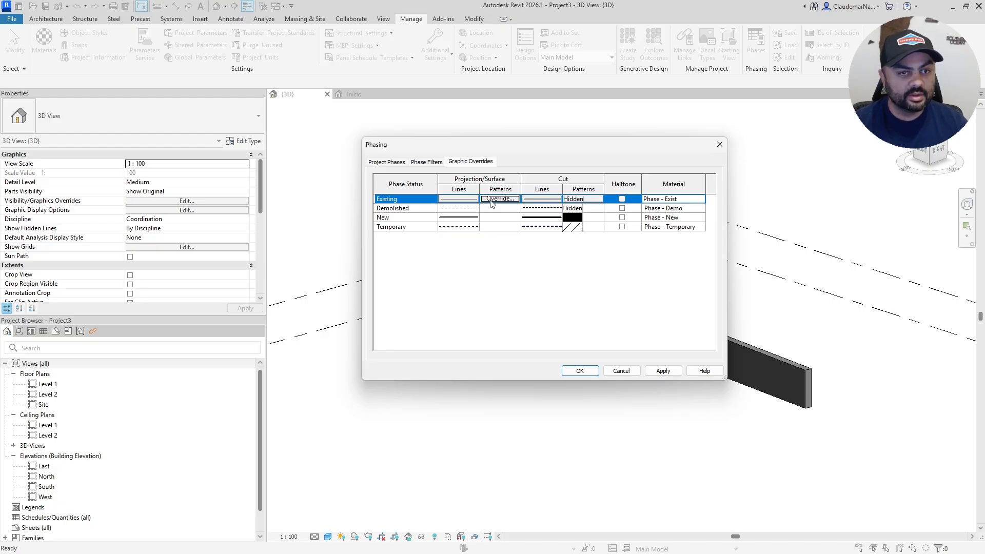
pyautogui.click(491, 200)
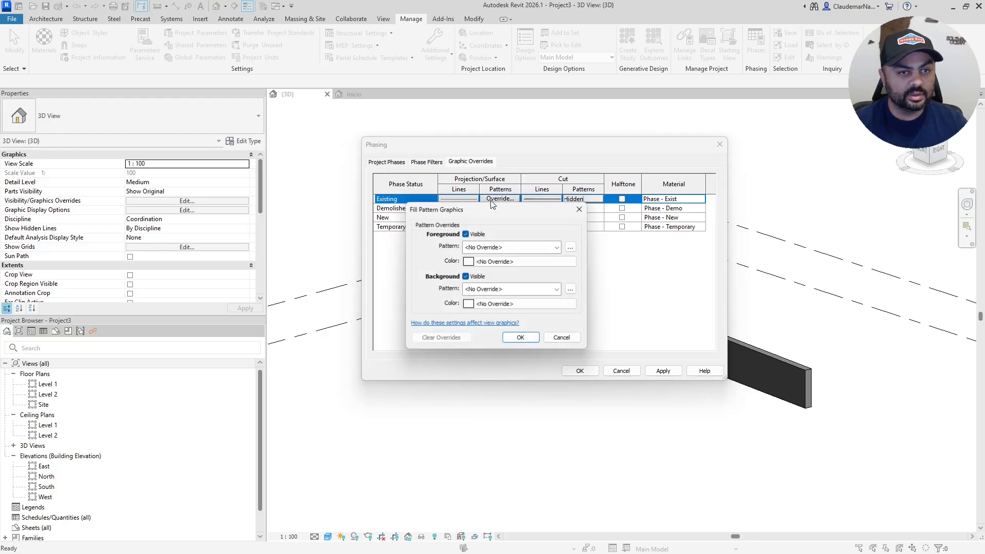
pyautogui.click(487, 247)
pyautogui.click(487, 255)
pyautogui.click(487, 261)
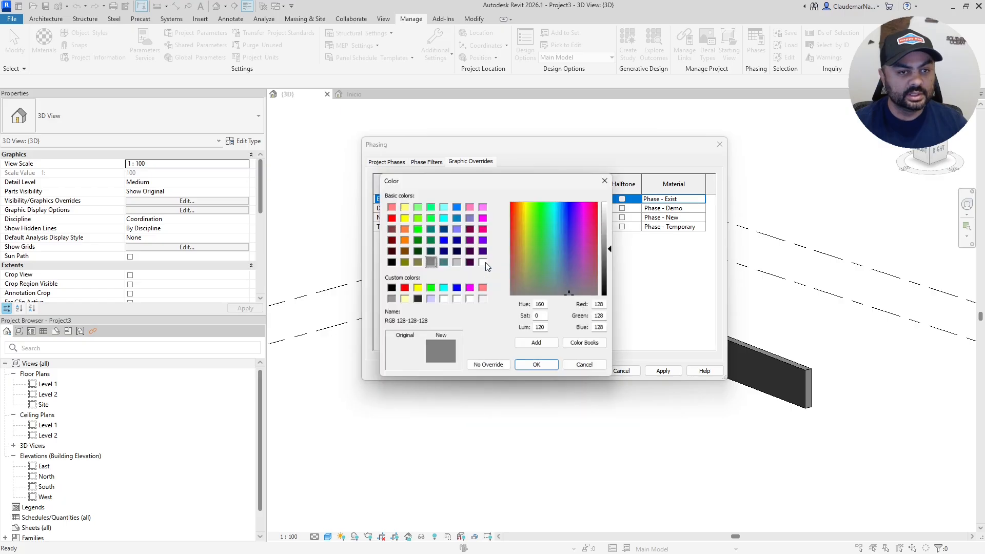
pyautogui.click(403, 217)
pyautogui.click(538, 367)
pyautogui.click(523, 336)
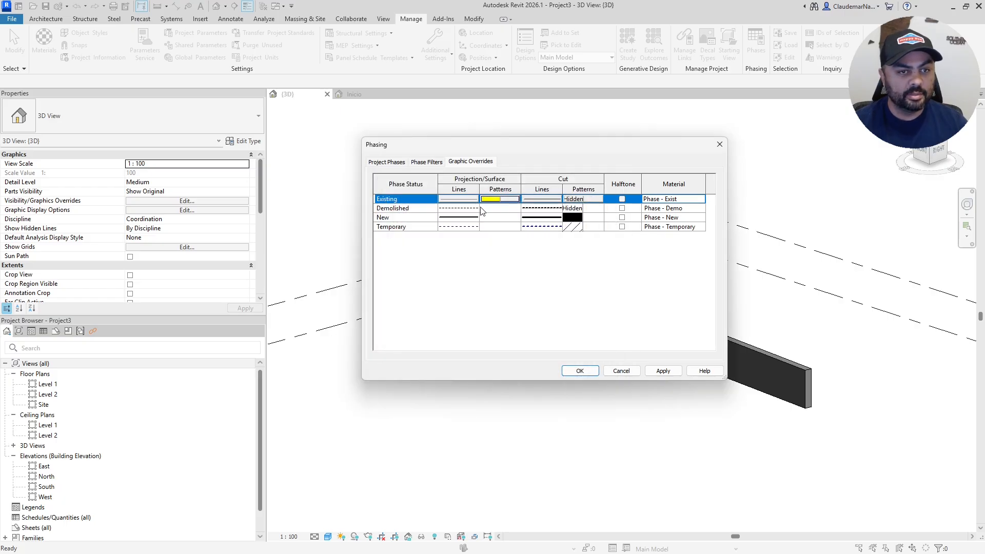
# - Override the projection surface pattern of the Demolished phase status with a solid red foreground fill
pyautogui.click(491, 209)
pyautogui.click(494, 209)
pyautogui.click(477, 247)
pyautogui.click(480, 256)
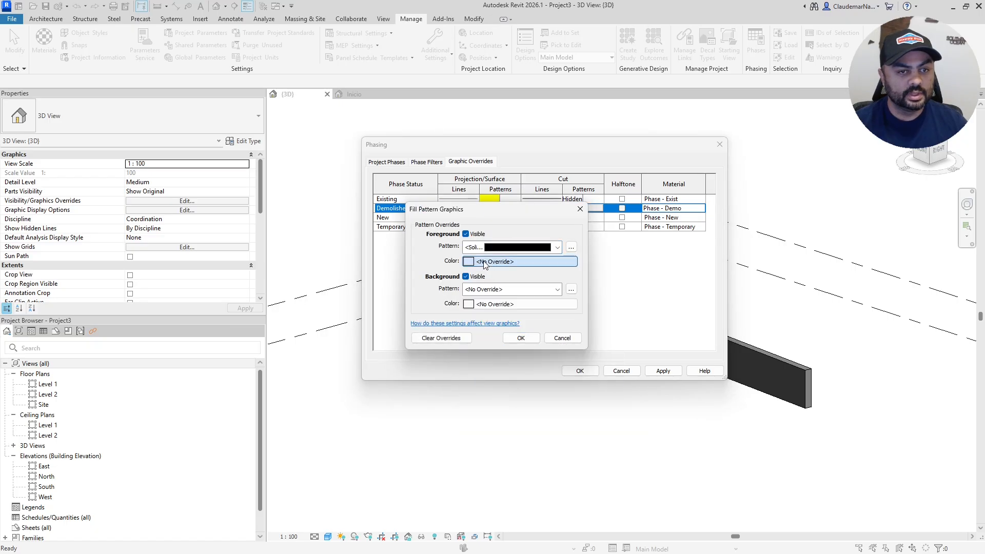
pyautogui.click(484, 262)
pyautogui.click(389, 217)
pyautogui.click(538, 367)
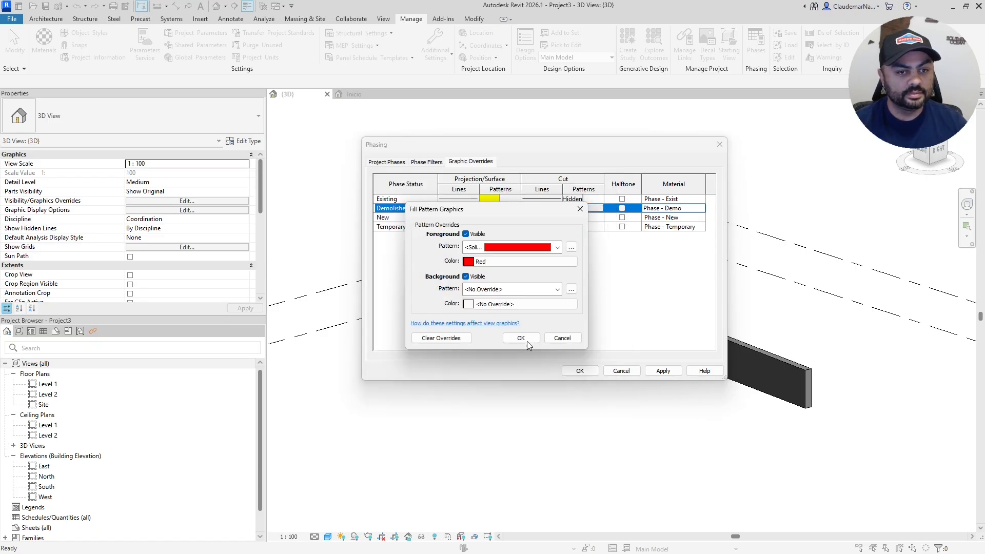
pyautogui.click(523, 336)
# - Override the projection surface pattern of the New phase status with a solid cyan foreground fill
pyautogui.click(488, 221)
pyautogui.click(488, 221)
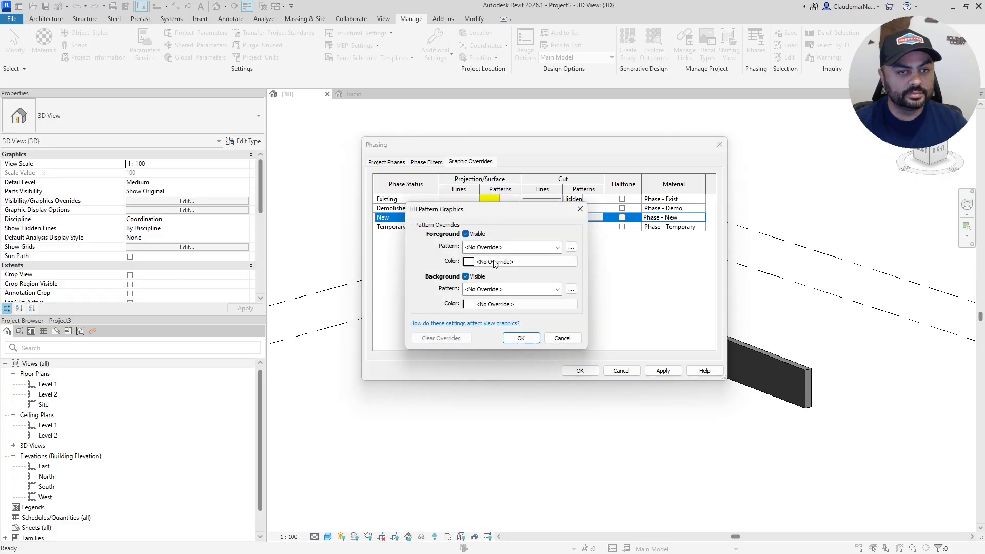
pyautogui.click(511, 247)
pyautogui.click(482, 256)
pyautogui.click(494, 262)
pyautogui.click(442, 217)
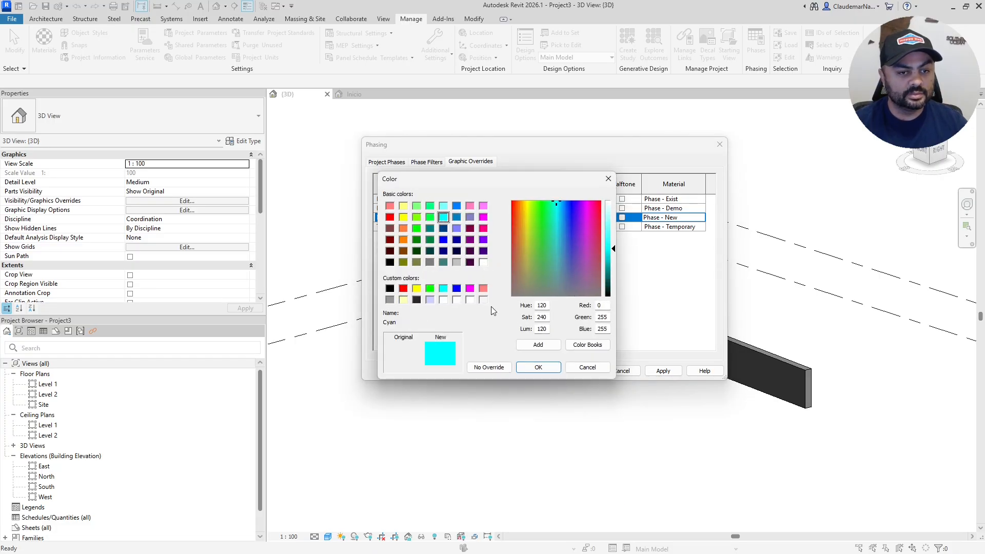
pyautogui.click(538, 368)
pyautogui.click(523, 336)
# - Override the Temporary status surface pattern with a solid magenta foreground fill and apply the phasing graphic overrides
pyautogui.click(489, 227)
pyautogui.click(489, 227)
pyautogui.click(482, 247)
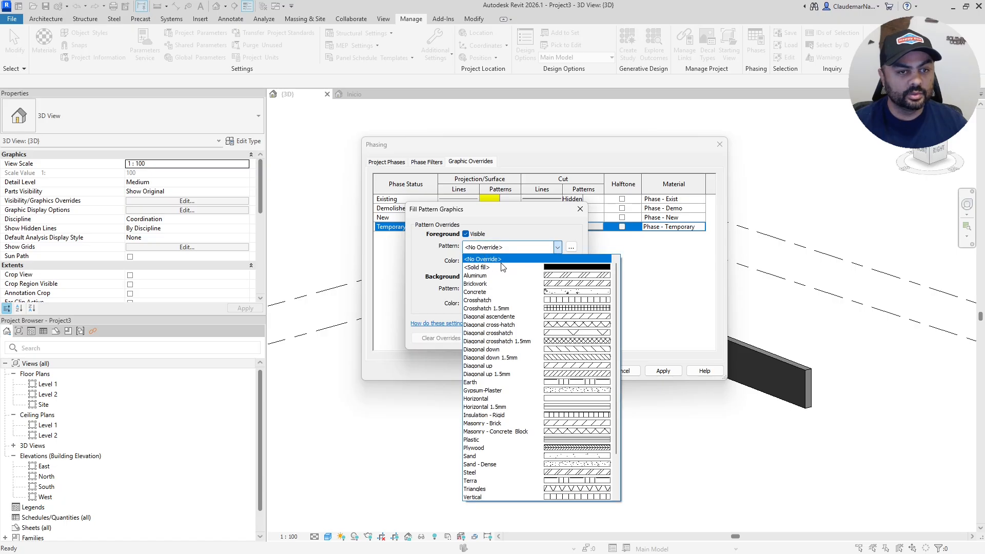
pyautogui.click(502, 266)
pyautogui.click(497, 261)
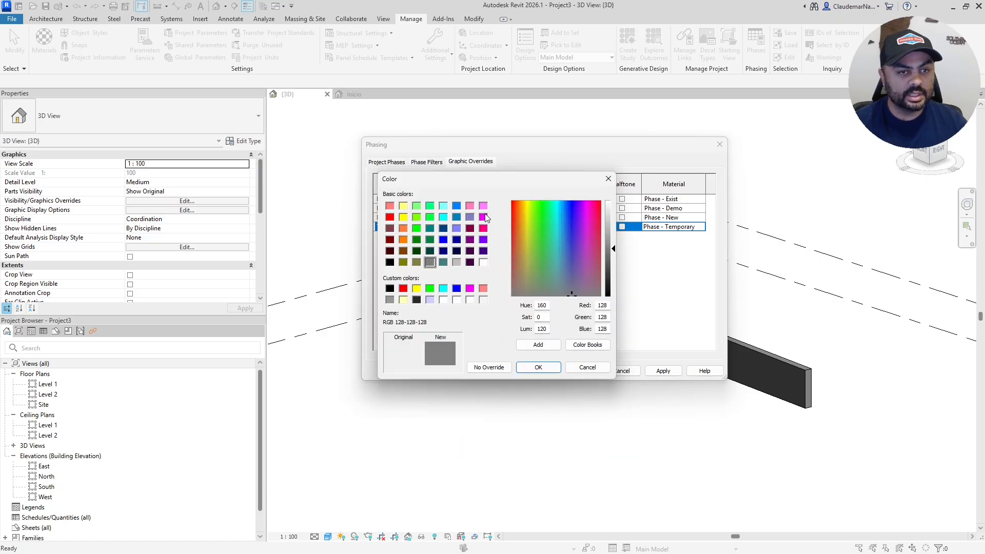
pyautogui.click(470, 290)
pyautogui.click(538, 368)
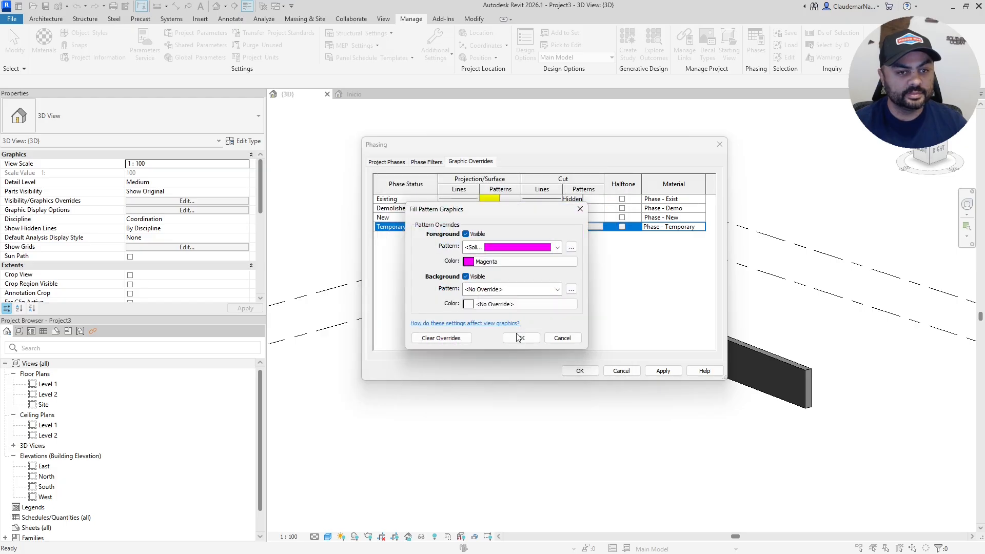
pyautogui.click(523, 336)
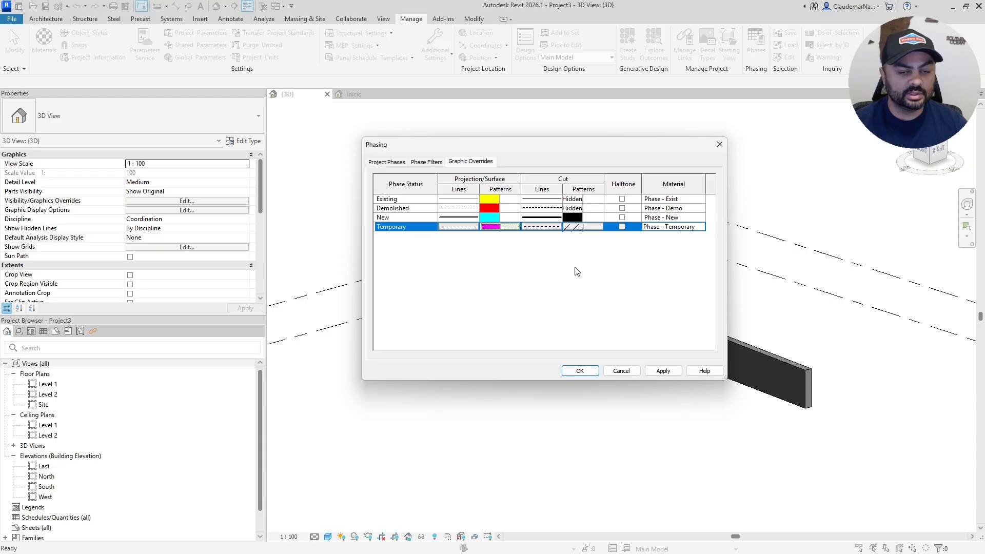
pyautogui.click(663, 371)
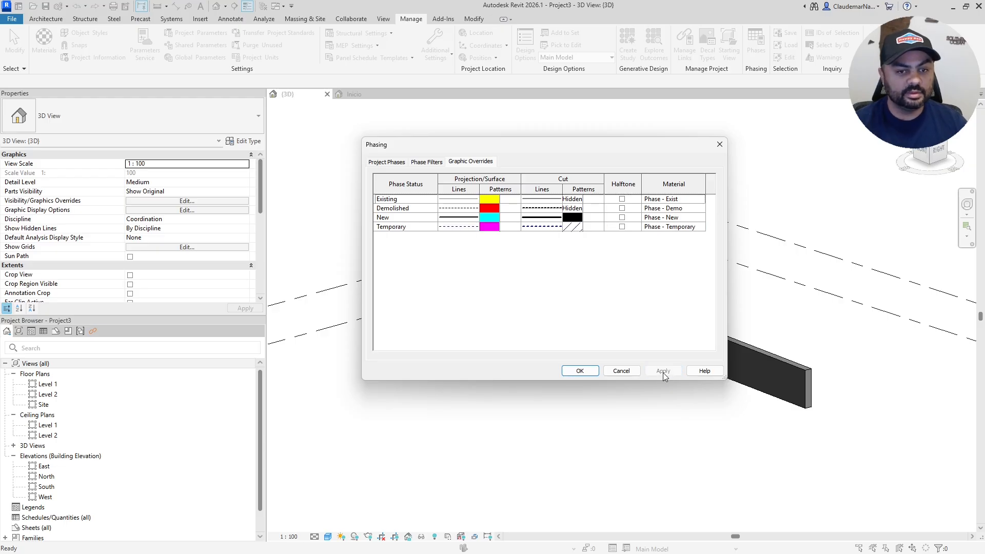
pyautogui.click(580, 371)
# - Examine the phase filter and phase options available in the 3D view's phasing properties
pyautogui.click(505, 292)
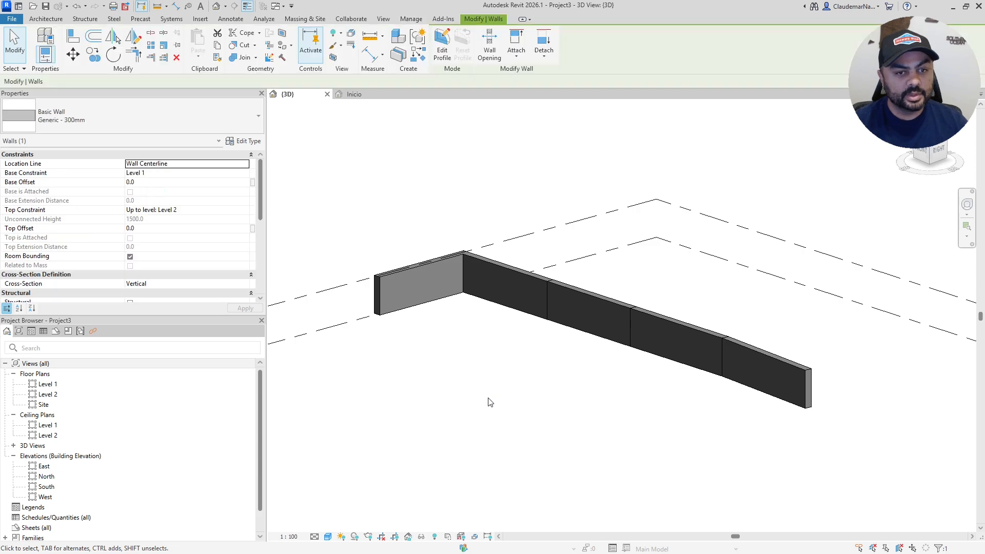
pyautogui.click(488, 400)
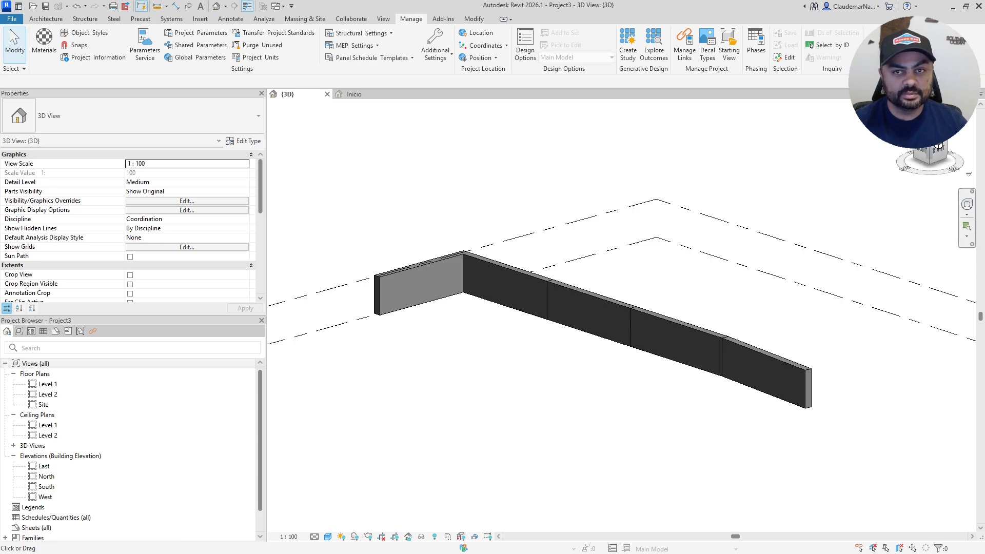
pyautogui.scroll(-10, 112, 220)
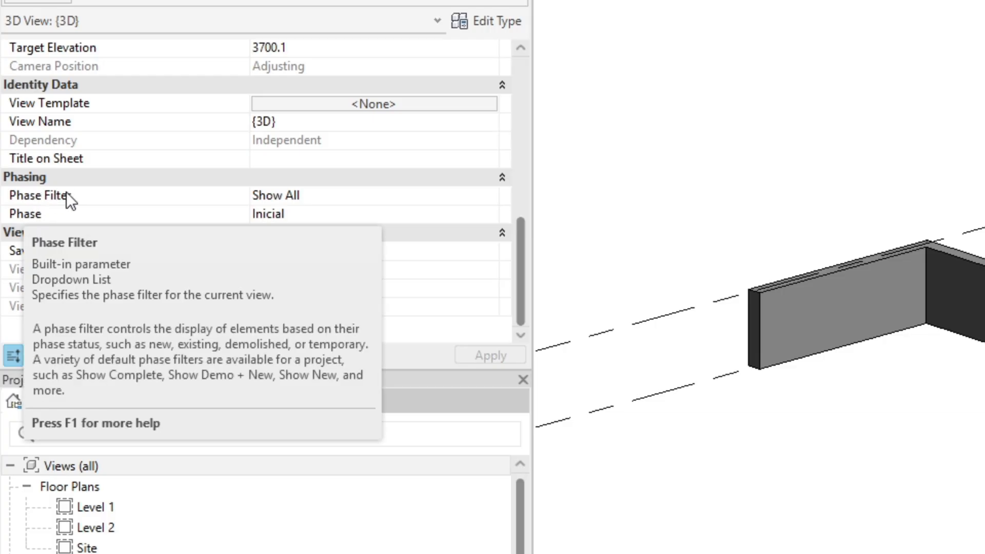
pyautogui.click(490, 196)
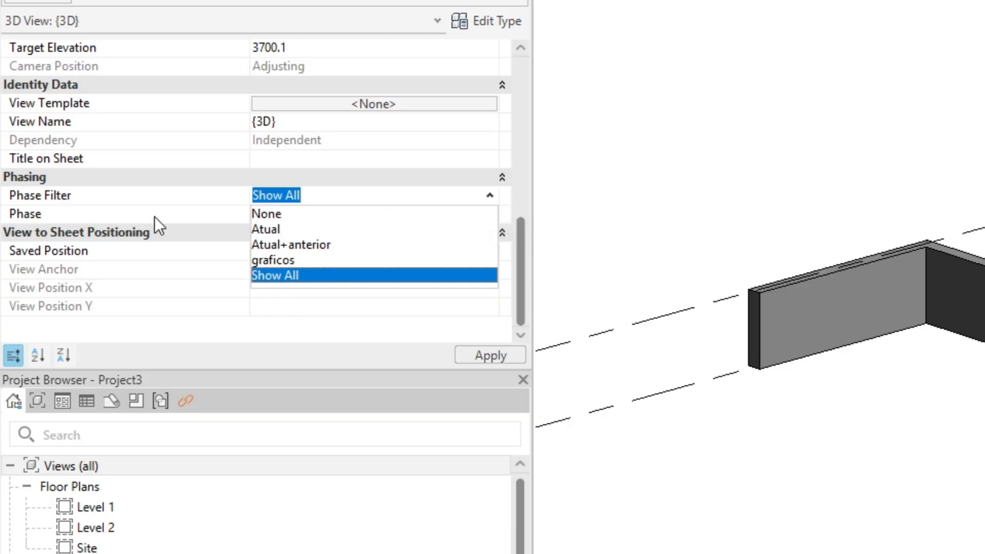
pyautogui.click(88, 209)
pyautogui.click(84, 218)
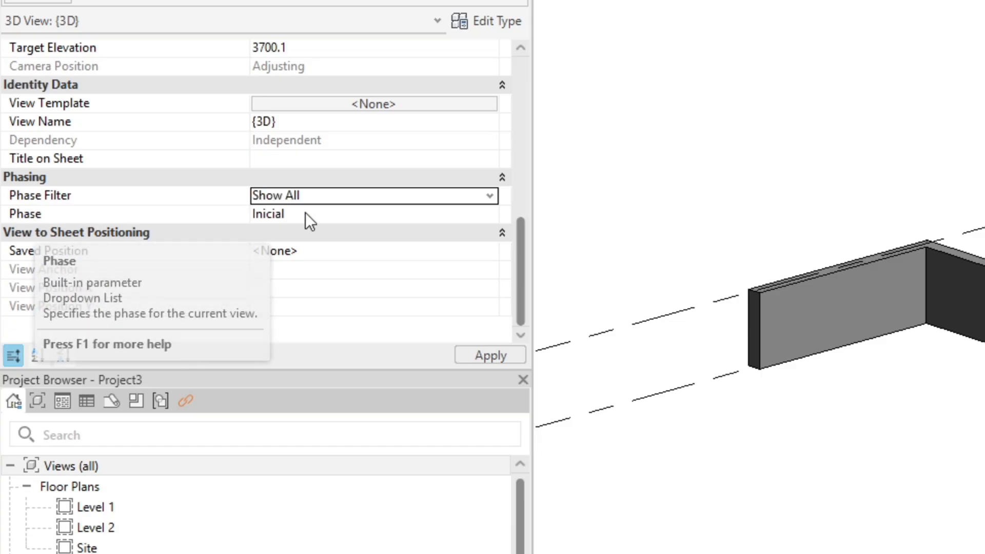
pyautogui.click(490, 214)
pyautogui.click(490, 214)
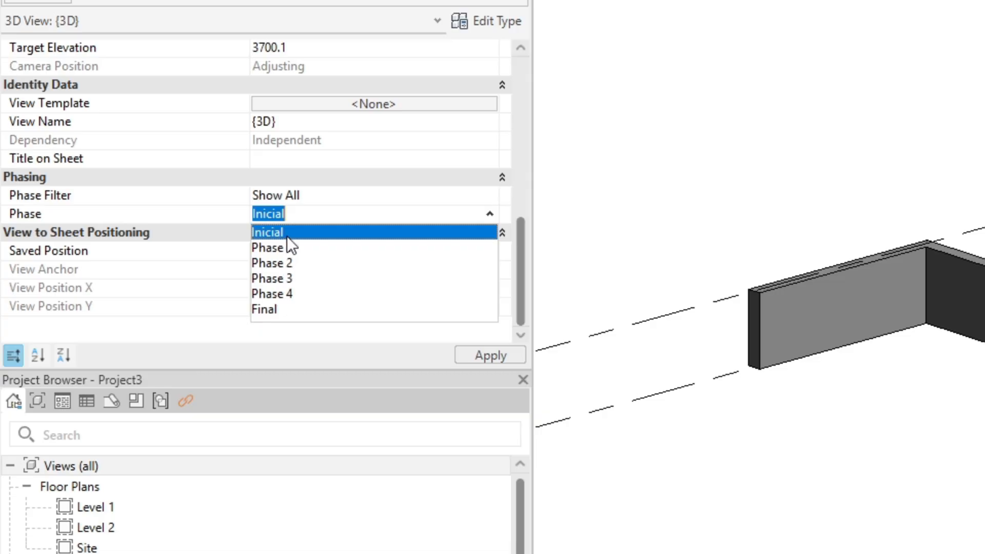
pyautogui.click(220, 215)
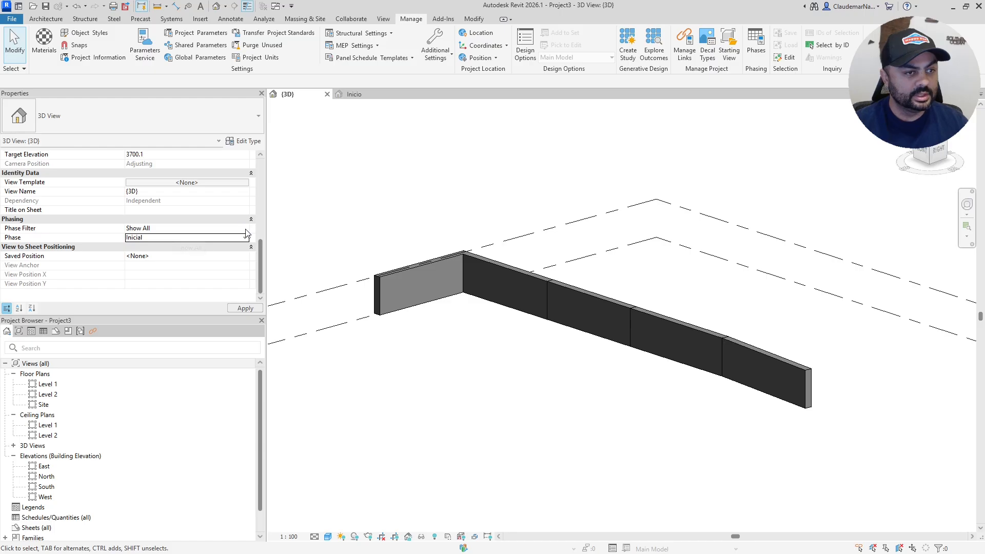
# - Set the 3D view's phase filter to Atual+anterior and check its wall colour against the phasing graphic overrides
pyautogui.click(477, 195)
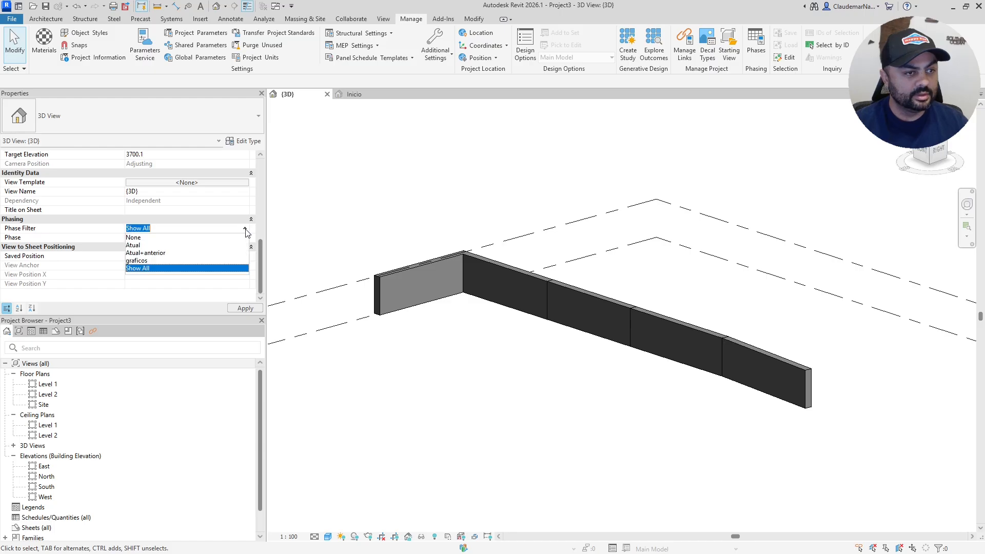
pyautogui.click(141, 253)
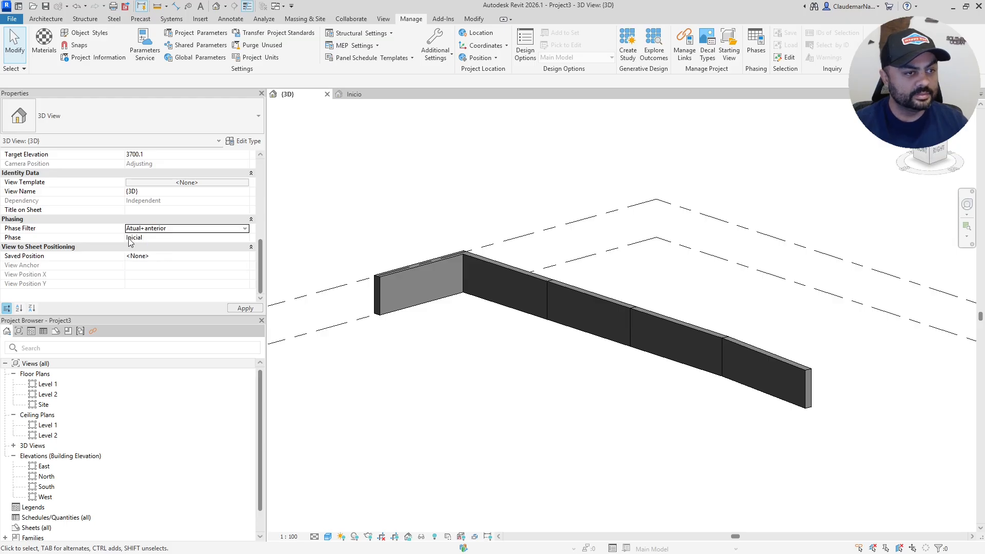
pyautogui.click(245, 307)
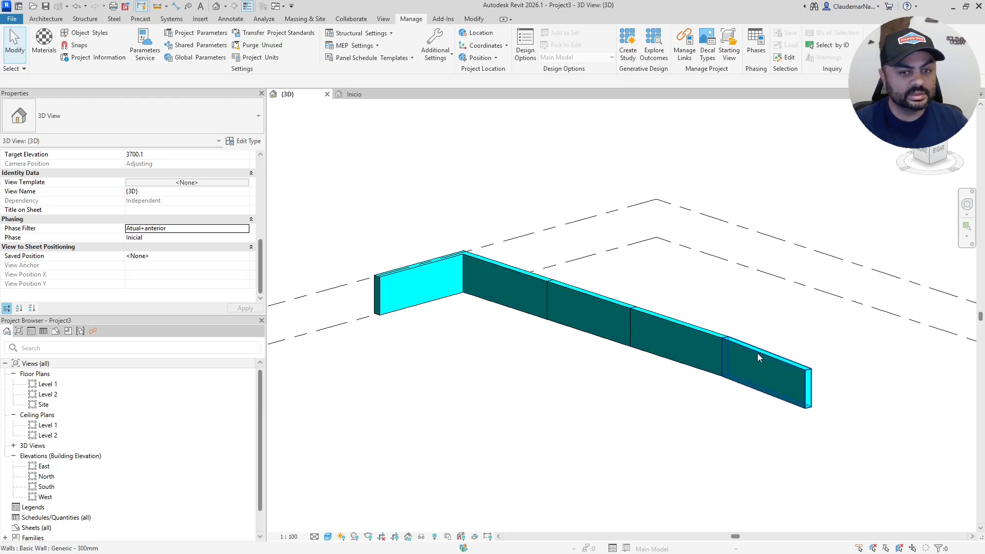
pyautogui.click(756, 51)
pyautogui.click(471, 162)
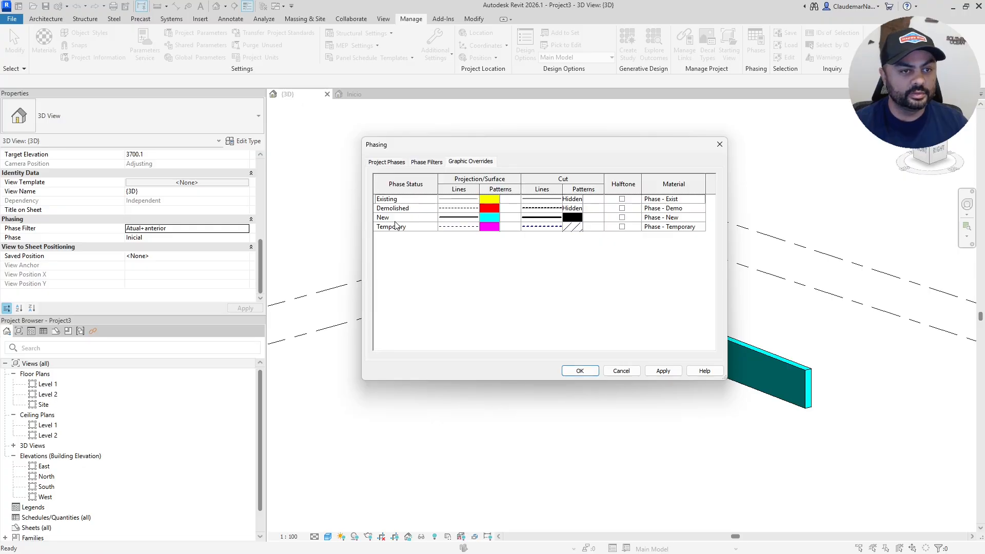
pyautogui.click(621, 371)
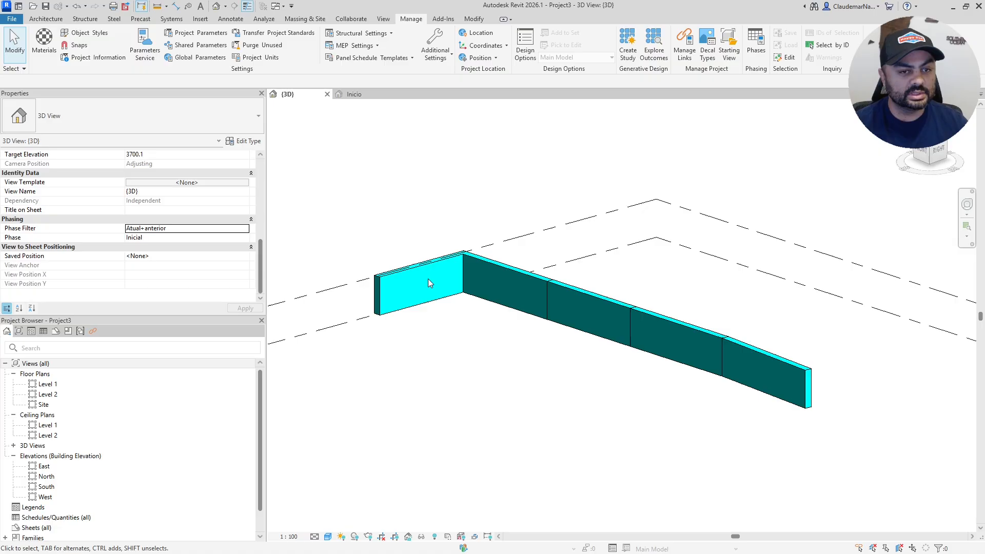
# - Set Phase Created to Phase 1 and Phase Demolished to None for the short corner wall and the wall segment adjoining it
pyautogui.click(380, 286)
pyautogui.keyDown('ctrl'); pyautogui.click(487, 262); pyautogui.keyUp('ctrl')
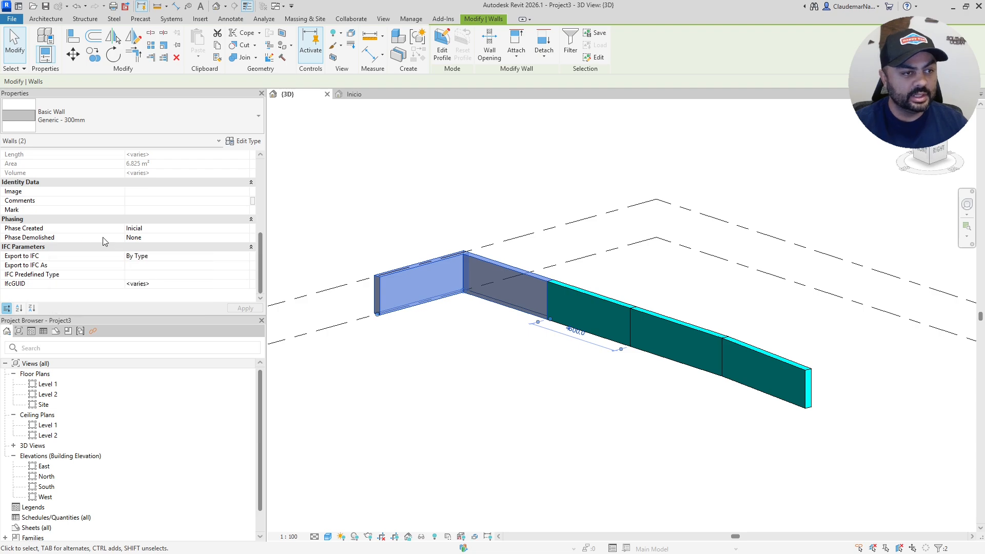
pyautogui.click(246, 229)
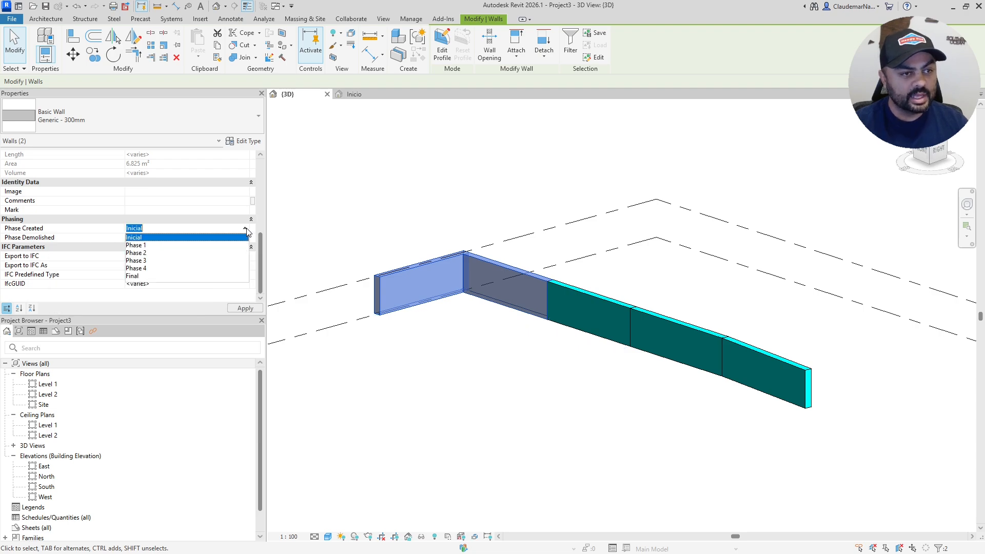
pyautogui.click(134, 245)
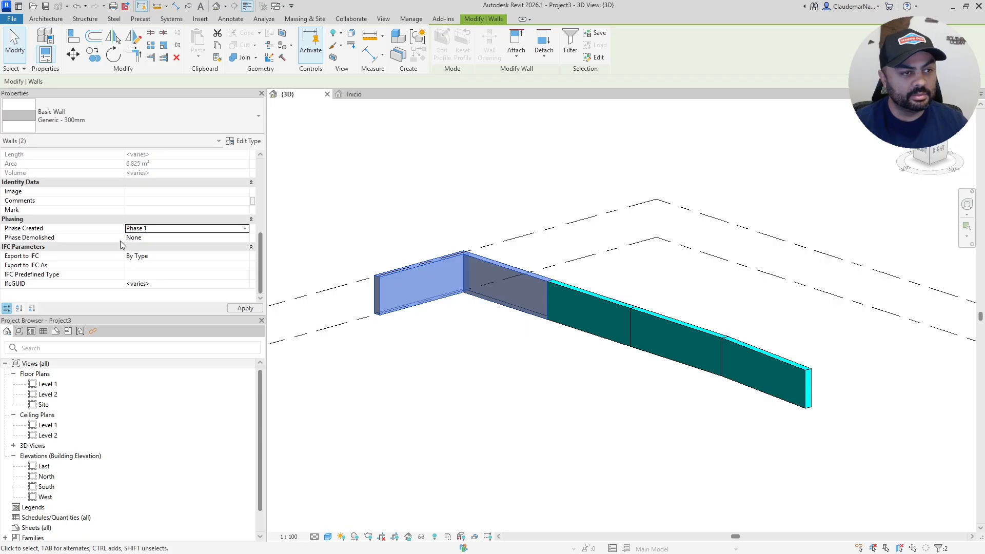
pyautogui.click(245, 238)
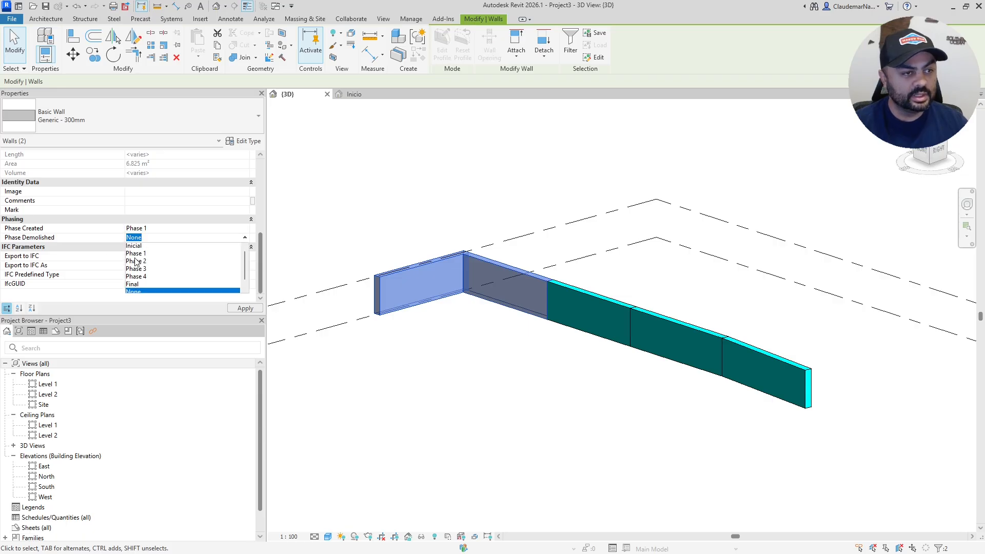
pyautogui.click(140, 290)
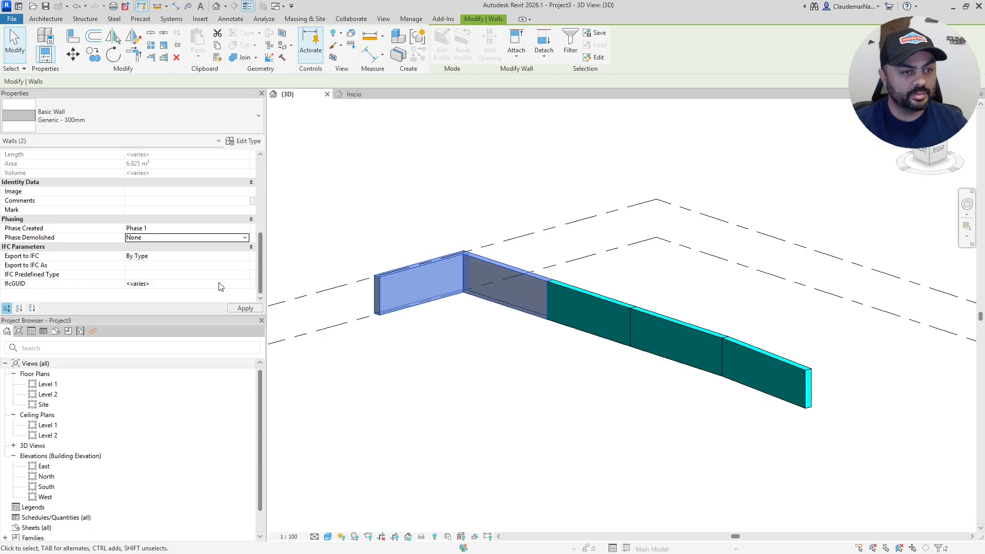
pyautogui.click(244, 310)
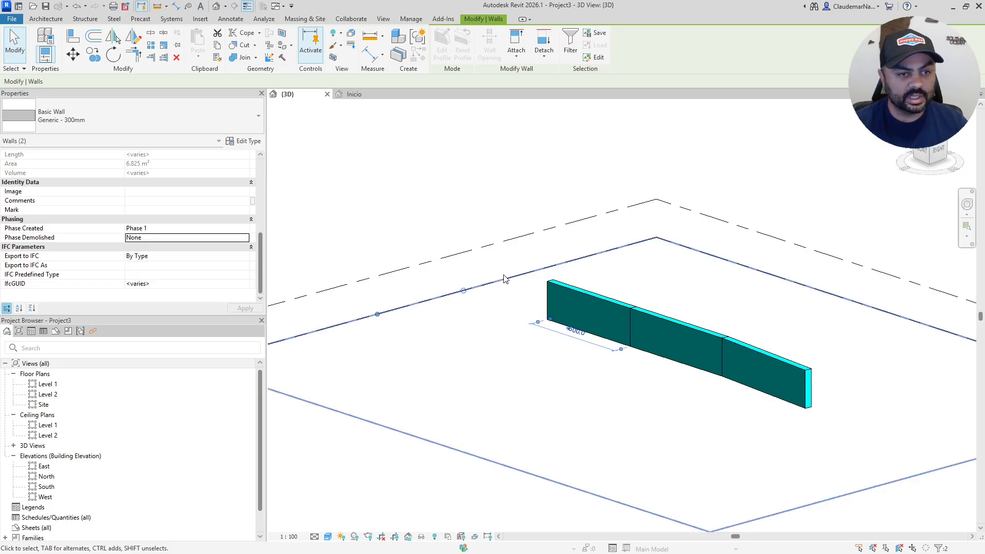
pyautogui.click(438, 235)
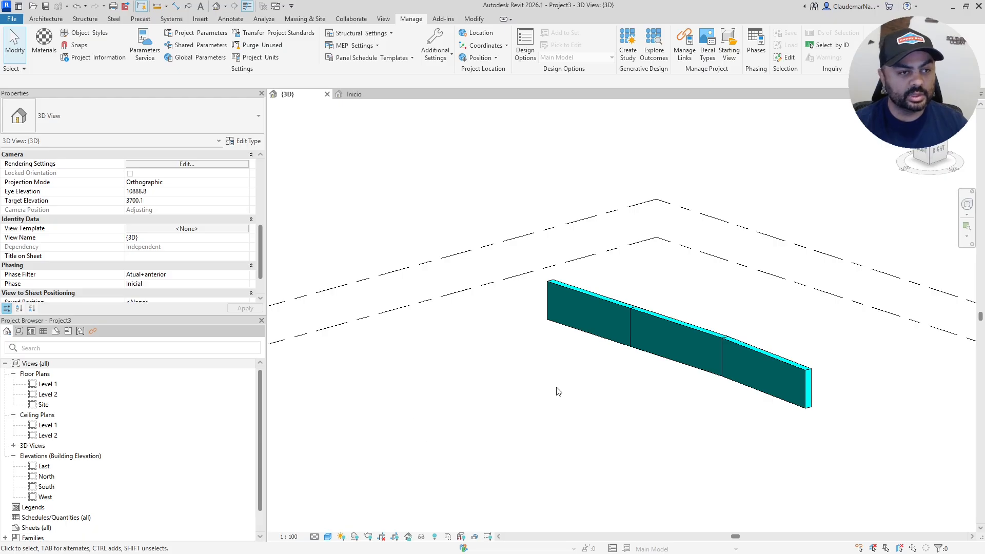
# - Set Phase Created to Phase 2 for the wall segment following the two Phase 1 walls
pyautogui.click(610, 303)
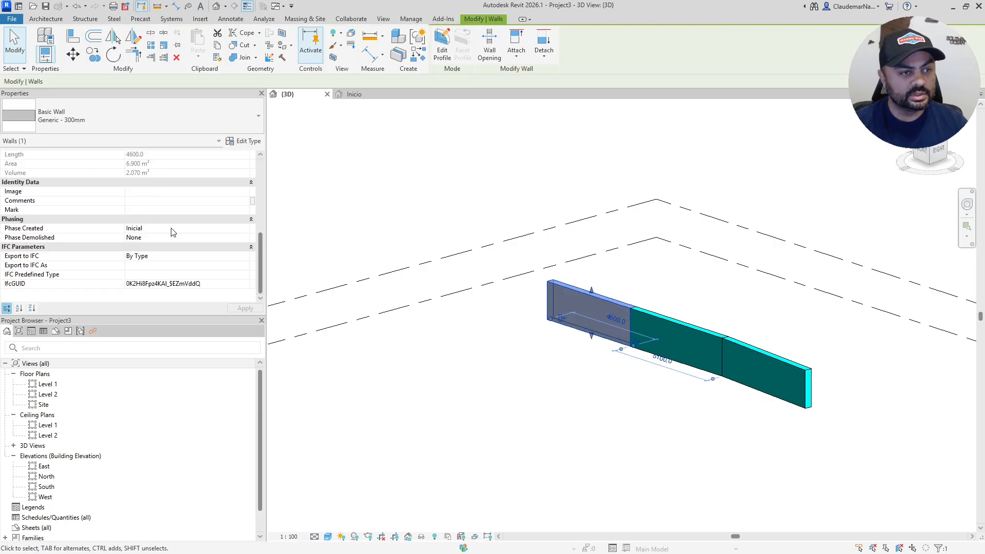
pyautogui.click(246, 229)
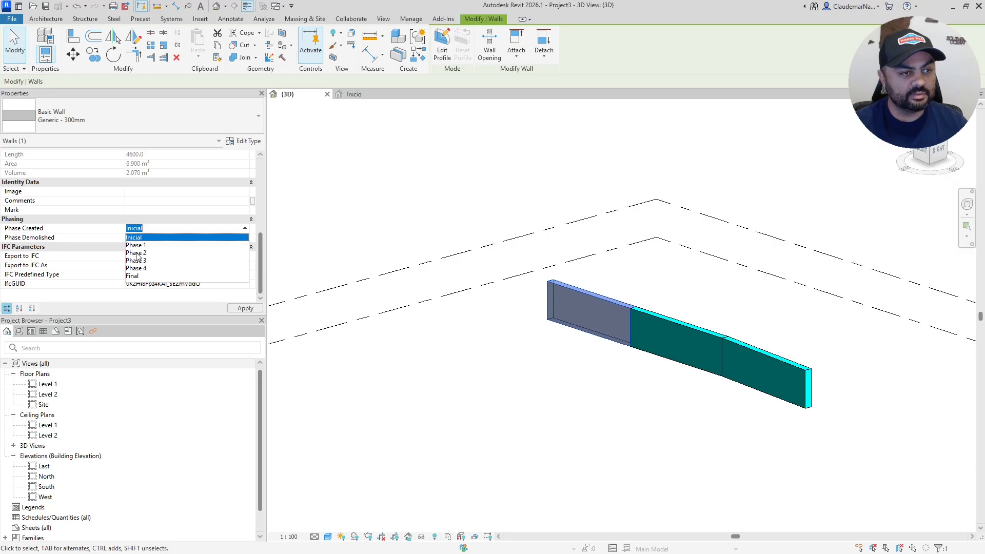
pyautogui.click(137, 252)
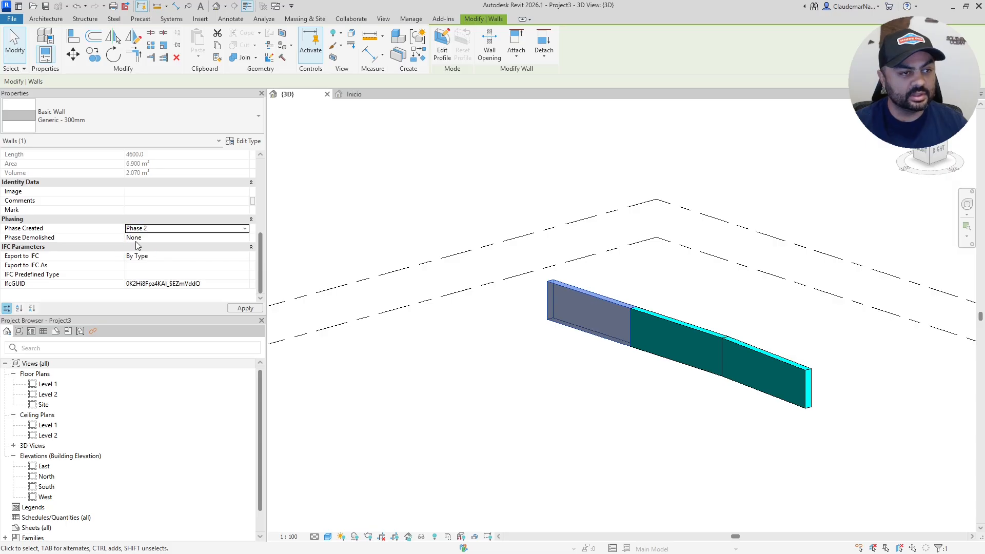
pyautogui.click(241, 309)
pyautogui.click(497, 378)
# - Set Phase Created to Phase 3 for the middle wall segment, next to the end segment
pyautogui.click(703, 332)
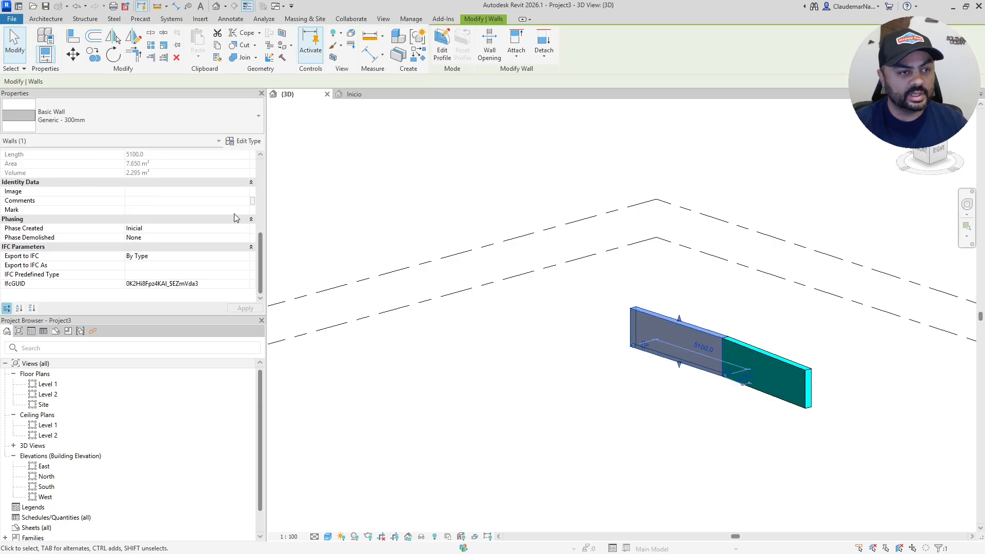
pyautogui.click(244, 230)
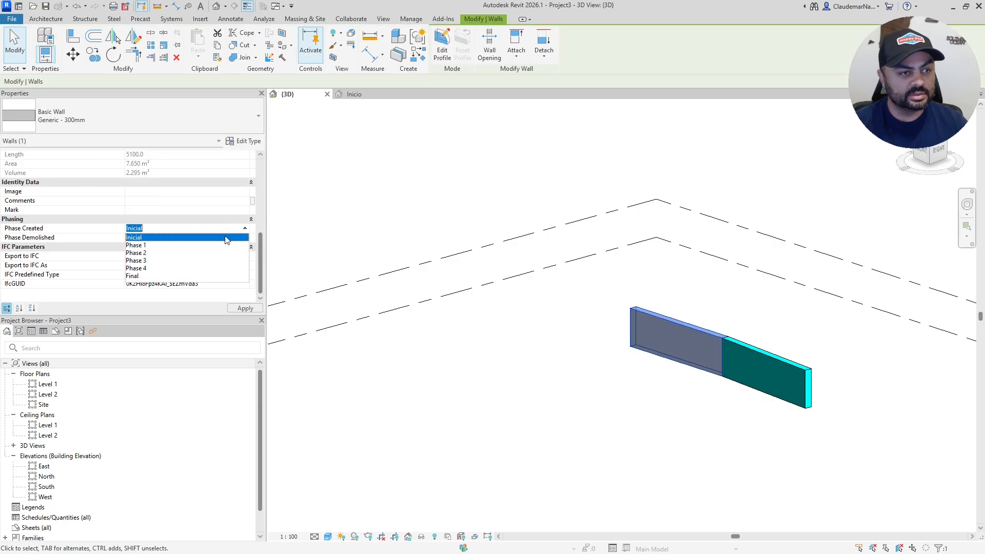
pyautogui.click(138, 262)
pyautogui.click(246, 309)
# - Set Phase Created to Phase 4 for the last wall segment at the far end of the run
pyautogui.click(790, 369)
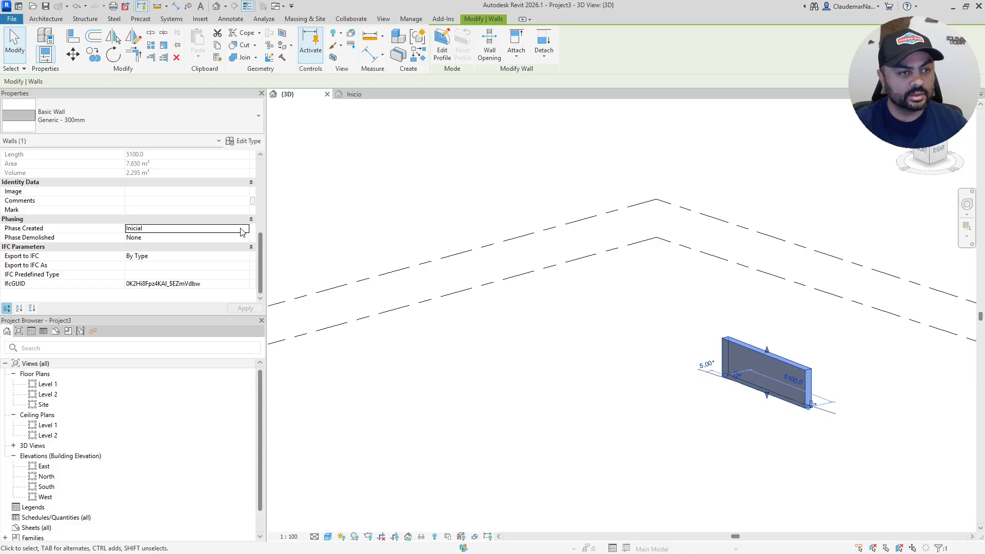
pyautogui.click(245, 229)
pyautogui.click(230, 274)
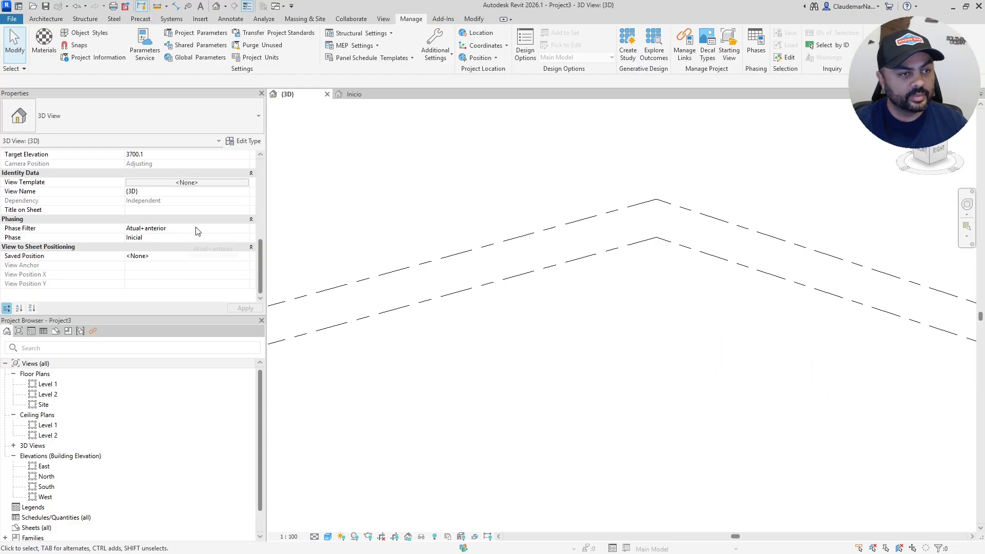
# - Display the 3D view in Phase 1 and in Phase 2 to compare the colours of new and existing walls
pyautogui.click(245, 238)
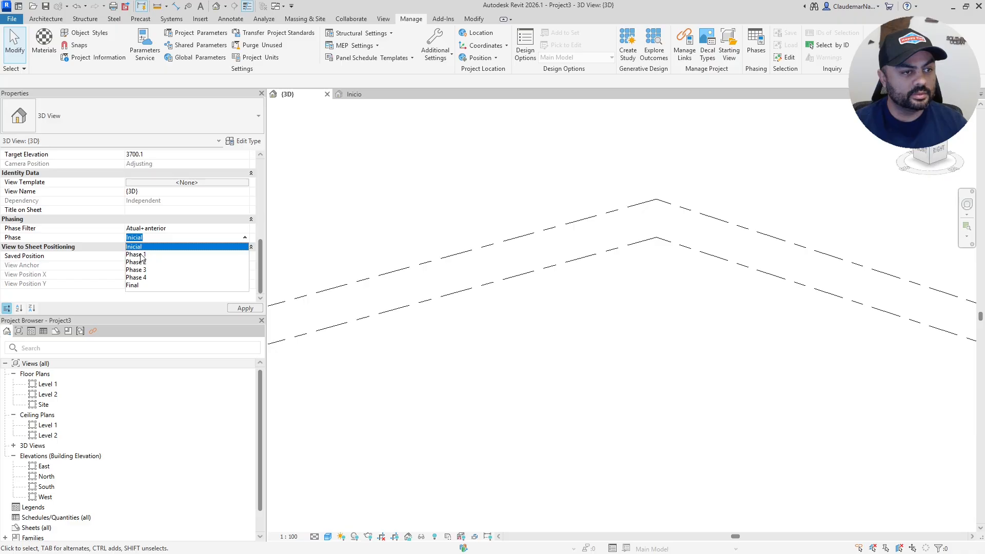
pyautogui.click(139, 254)
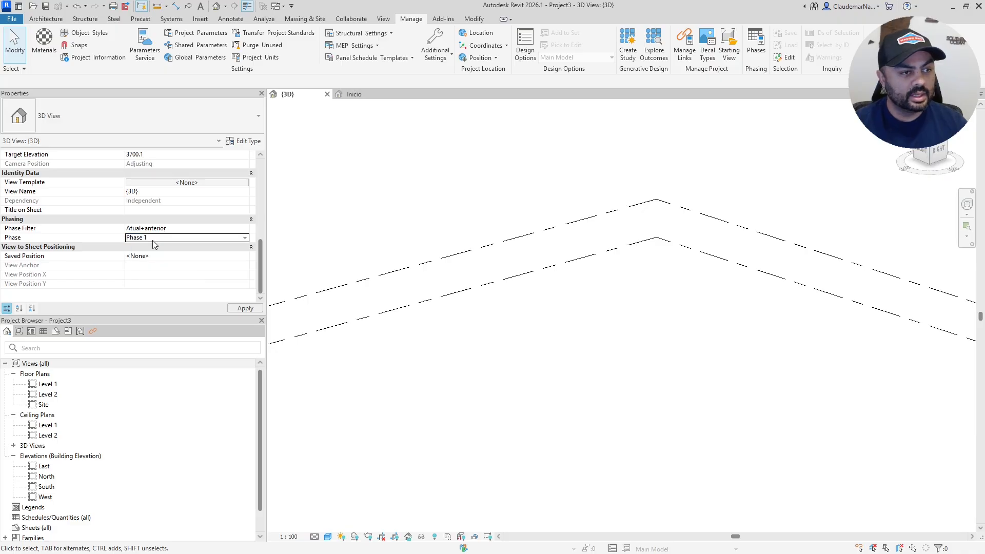
pyautogui.click(244, 308)
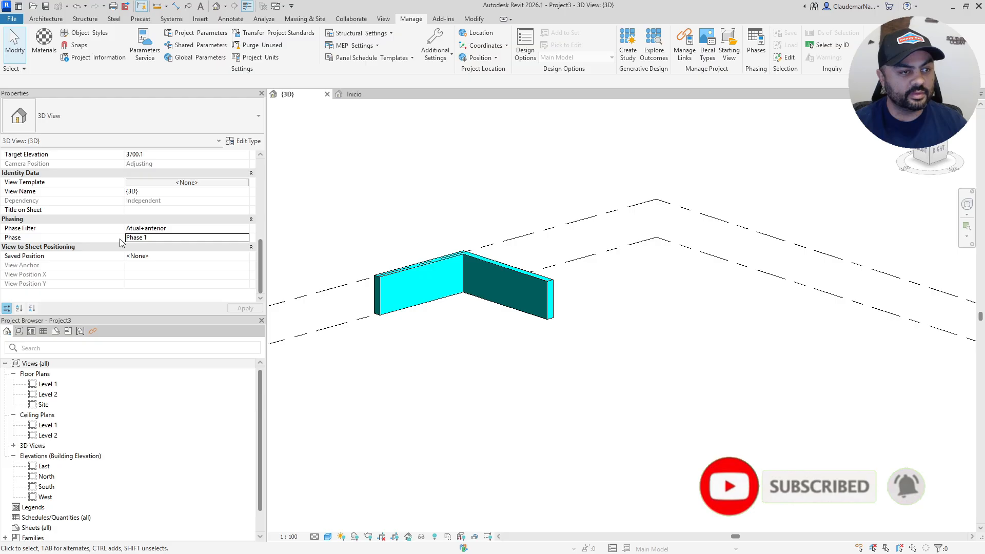
pyautogui.click(247, 238)
pyautogui.click(206, 256)
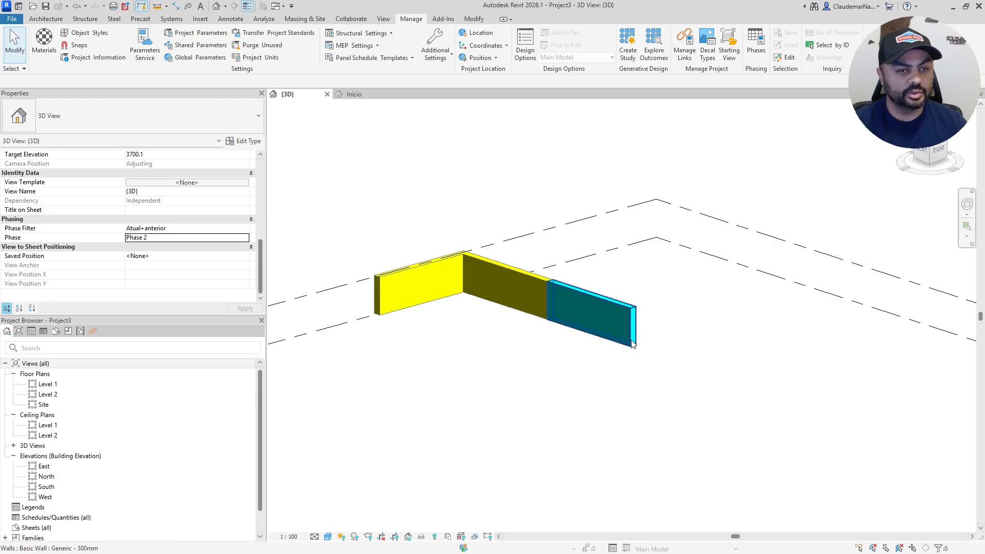
# - Display the 3D view in Phase 3, Phase 4 and Final to check the wall colours in each phase
pyautogui.click(248, 241)
pyautogui.click(148, 270)
pyautogui.click(237, 240)
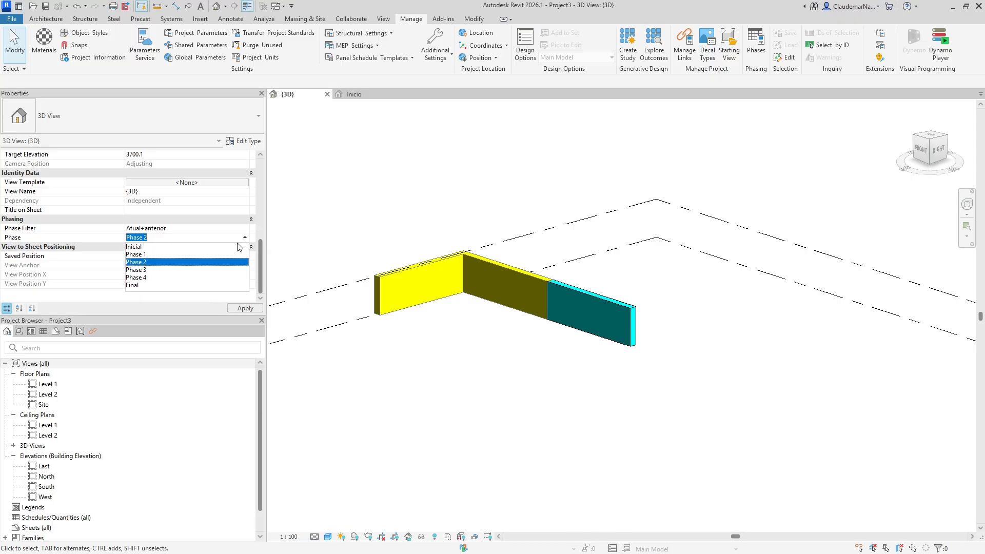
pyautogui.click(141, 269)
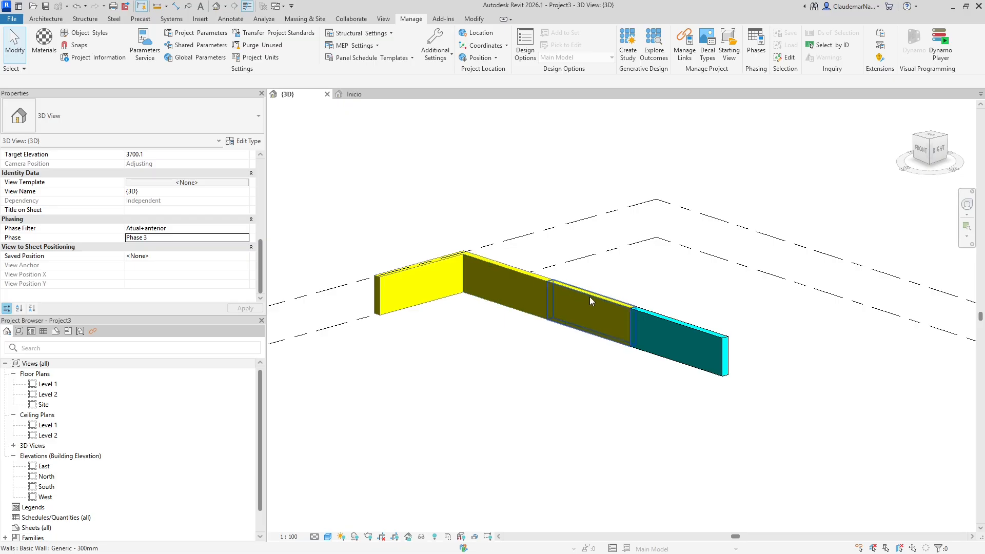
pyautogui.click(246, 238)
pyautogui.click(236, 278)
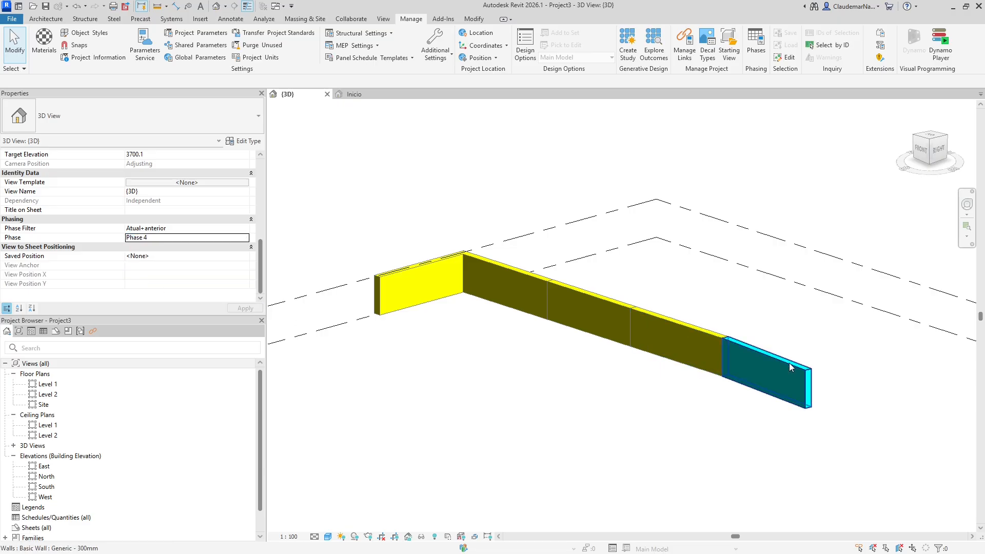
pyautogui.click(244, 238)
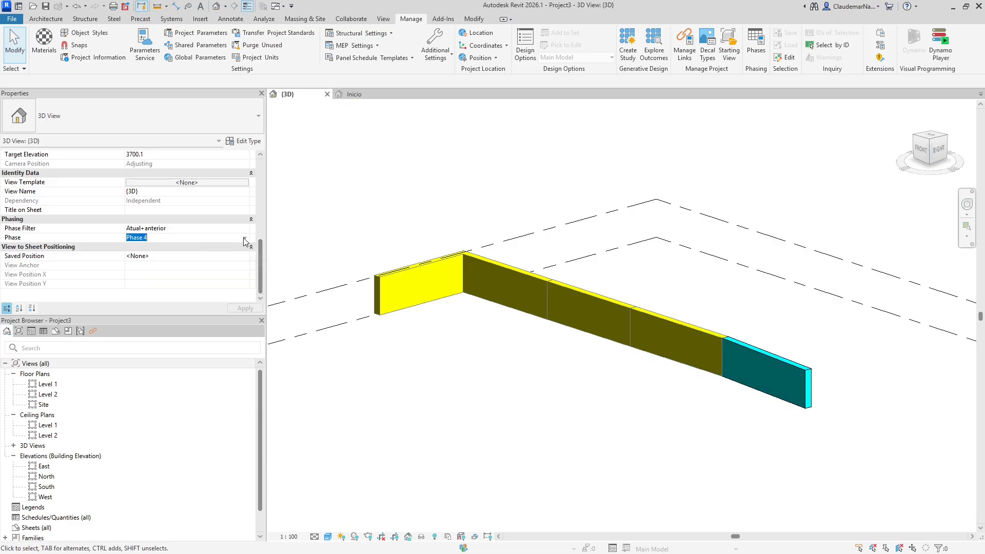
pyautogui.click(131, 285)
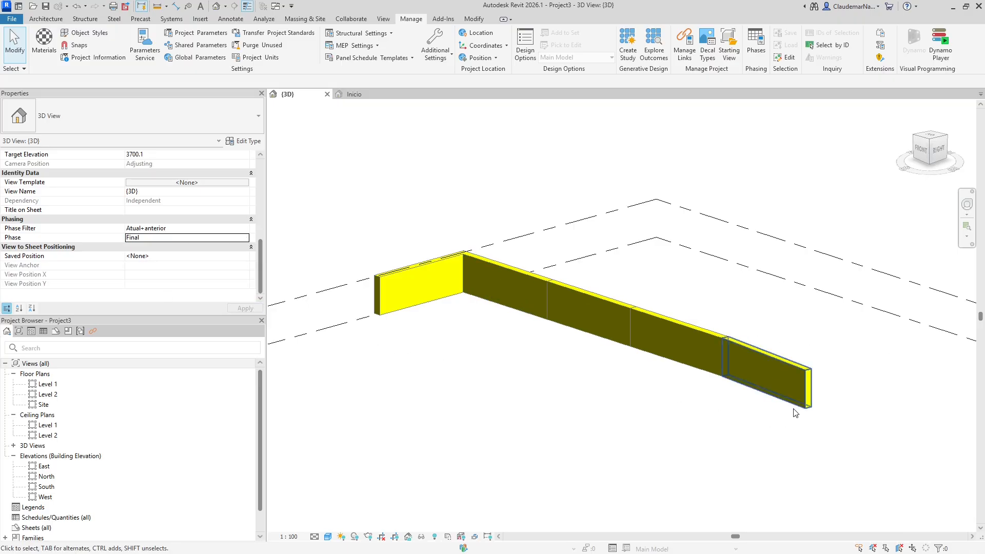
# - Return the 3D view to Phase 3 and inspect the new and previous wall segments up close
pyautogui.click(217, 236)
pyautogui.click(139, 270)
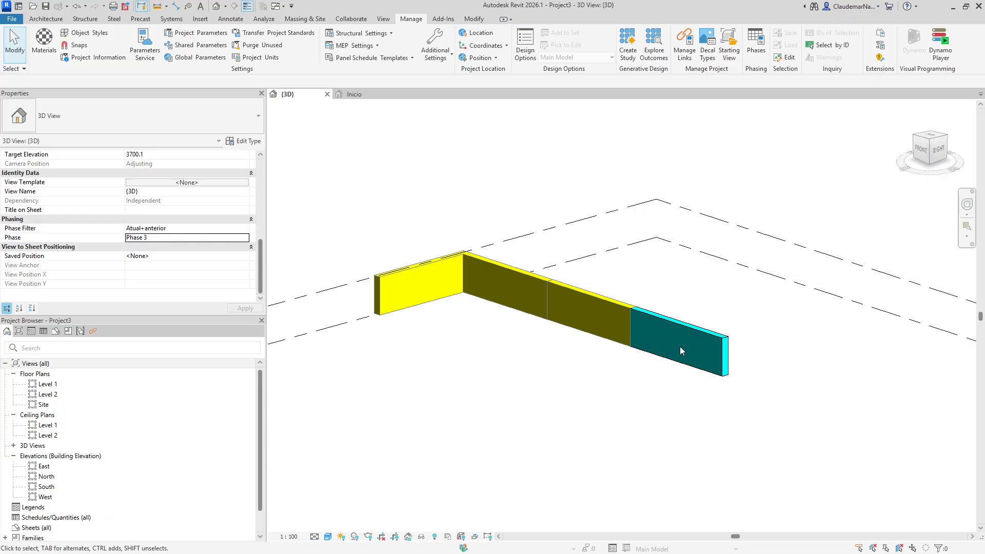
pyautogui.scroll(3, 690, 308)
pyautogui.scroll(-3, 661, 329)
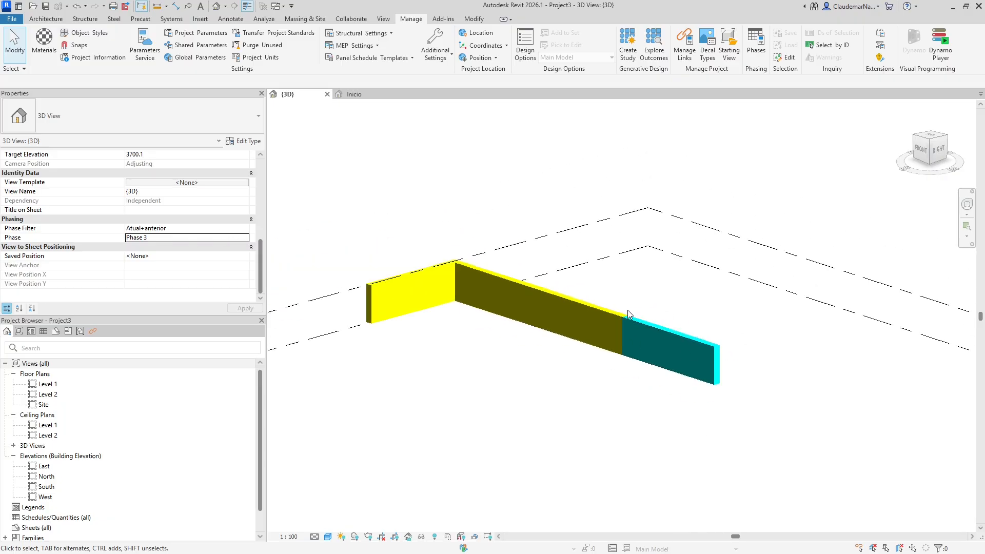
pyautogui.scroll(2, 621, 312)
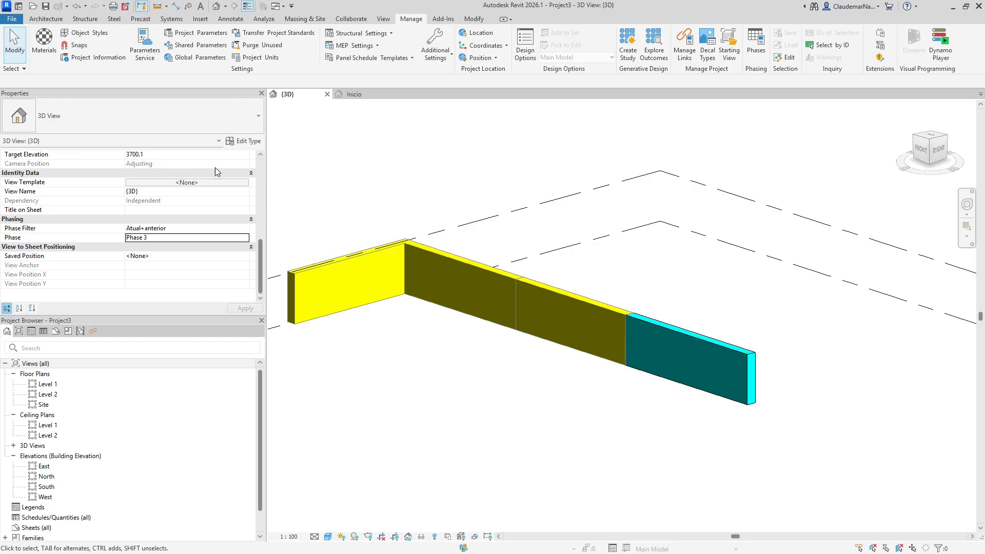
# - Apply the Atual phase filter to the 3D view and inspect how the Phase 3 wall segment is displayed
pyautogui.click(245, 228)
pyautogui.click(246, 227)
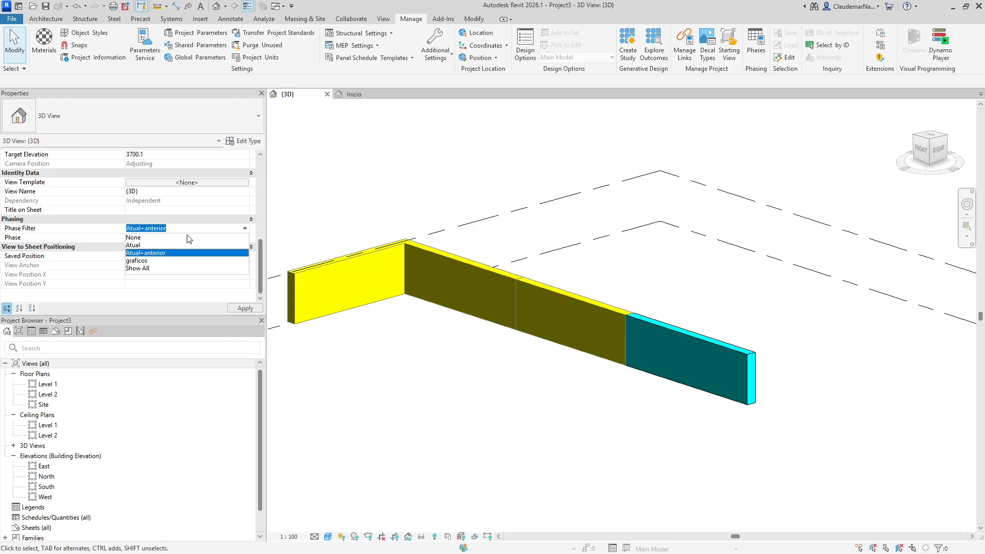
pyautogui.click(138, 245)
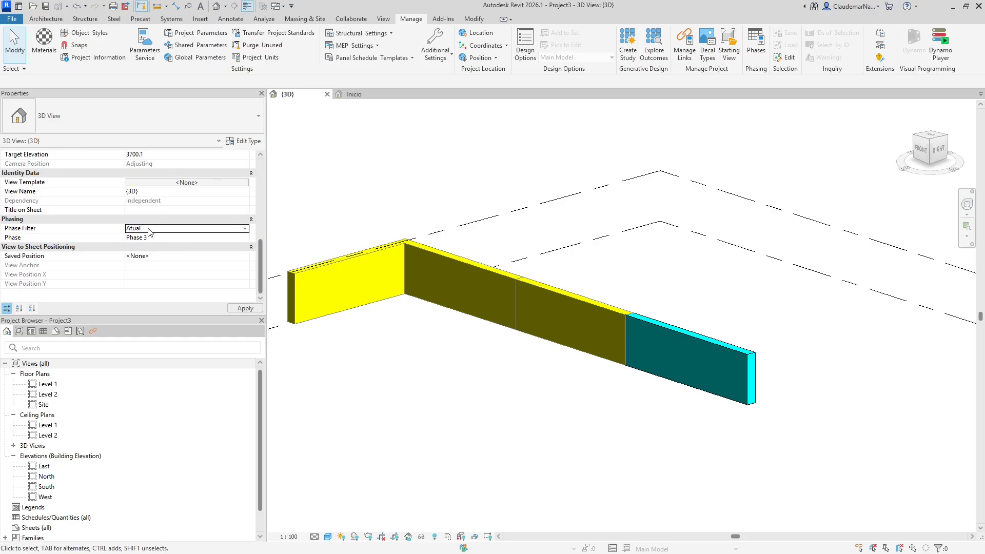
pyautogui.click(242, 308)
pyautogui.scroll(2, 803, 410)
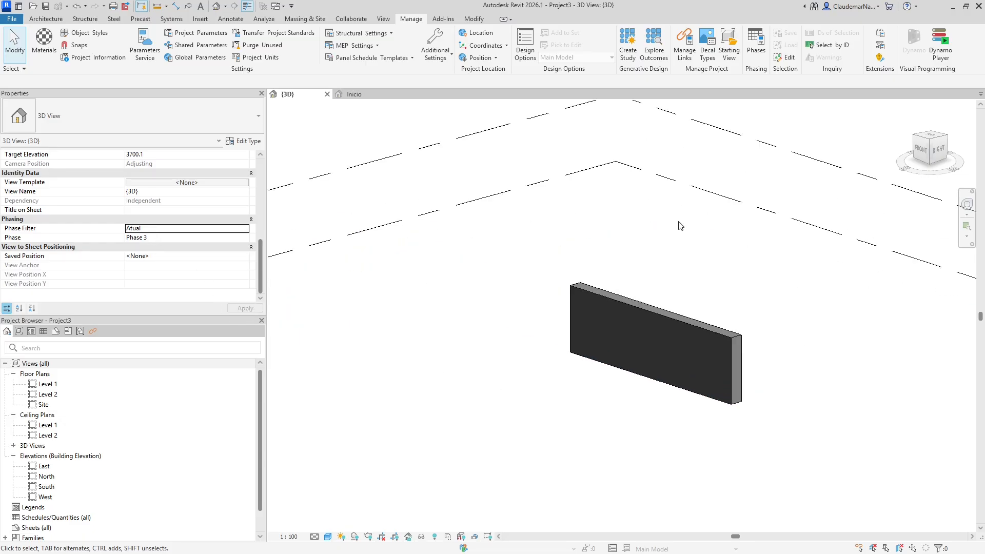
pyautogui.scroll(2, 742, 373)
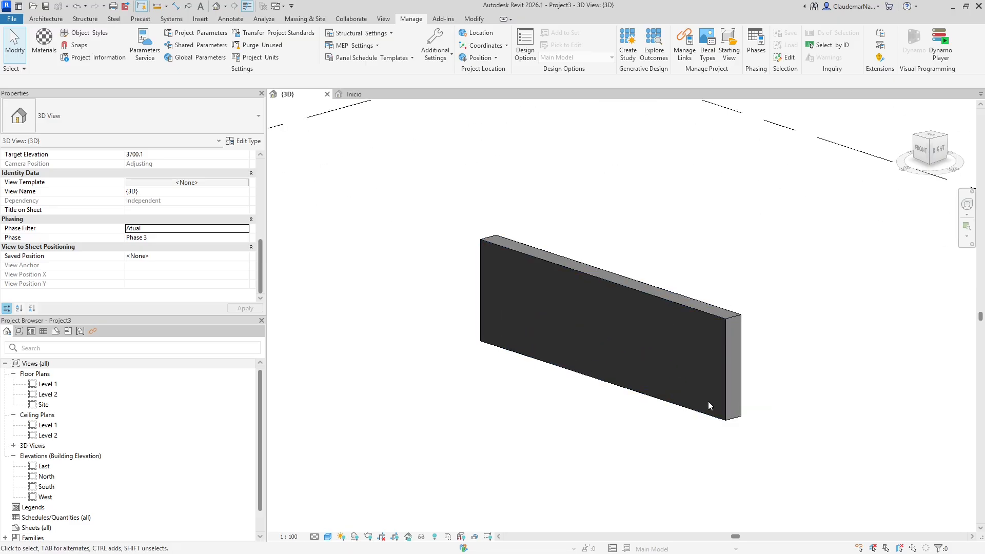
pyautogui.scroll(-1, 715, 365)
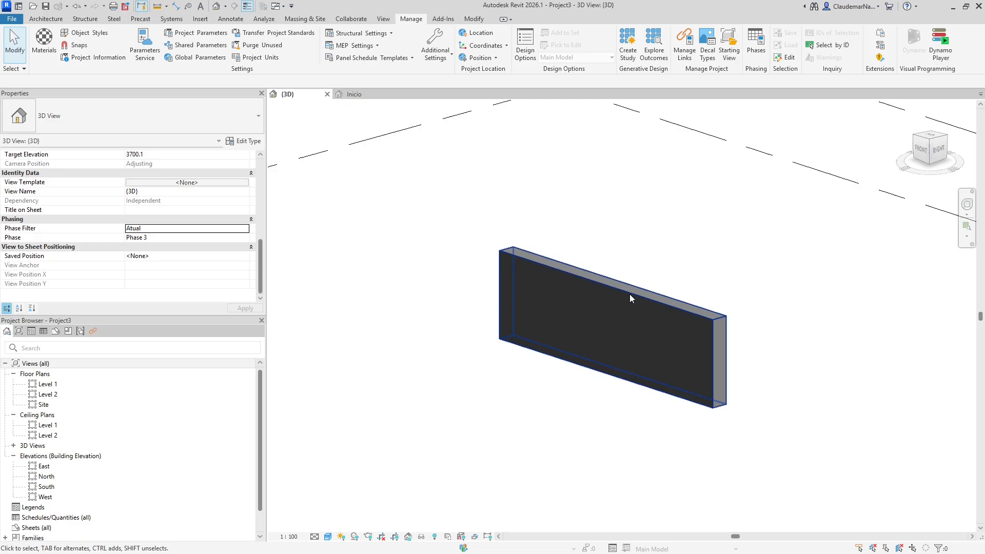
# - Check the display settings of the Atual filter among the project's phase filters, leaving them unedited
pyautogui.click(756, 41)
pyautogui.click(426, 161)
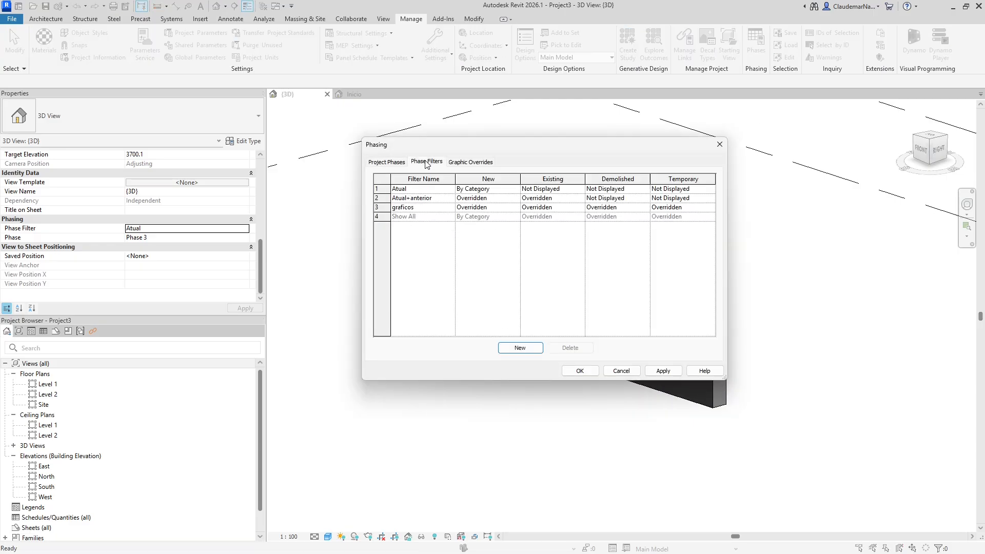
pyautogui.click(400, 190)
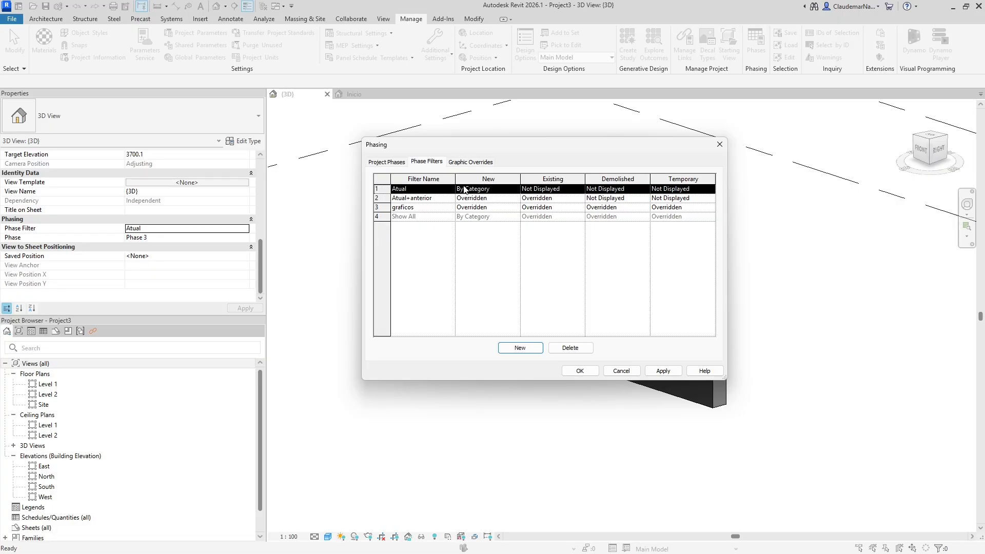
pyautogui.click(624, 369)
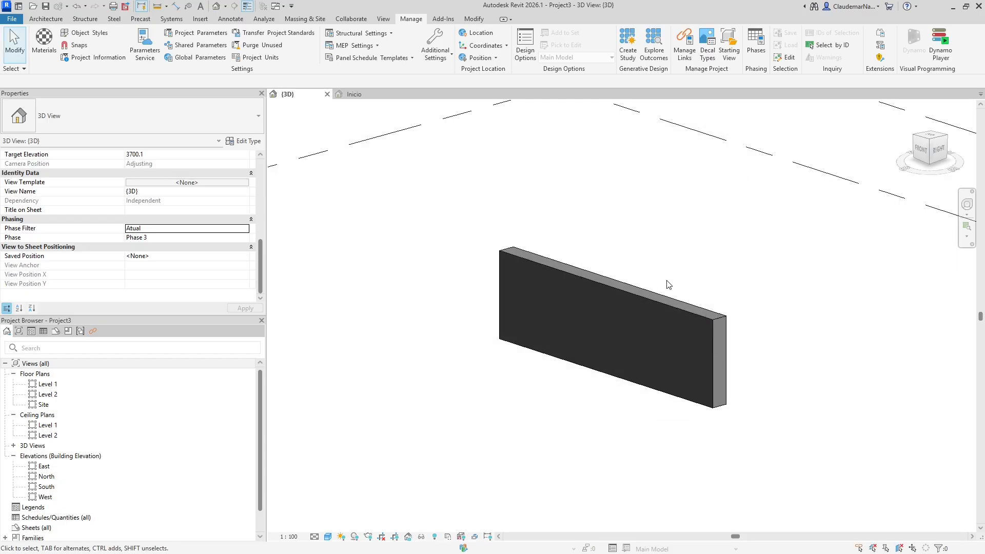
# - Set the 3D view's phase filter to graficos and its phase to Phase 4
pyautogui.click(244, 228)
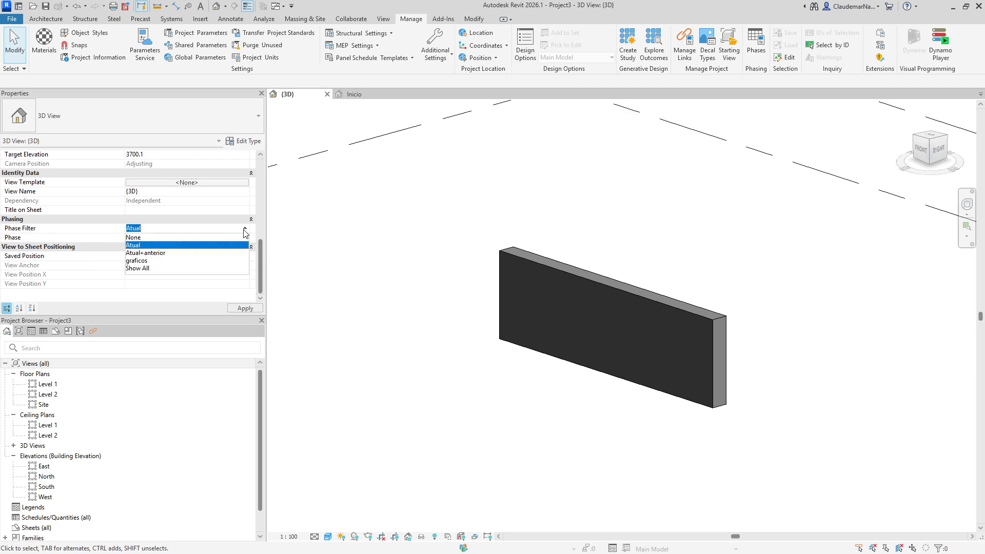
pyautogui.click(134, 260)
pyautogui.click(245, 308)
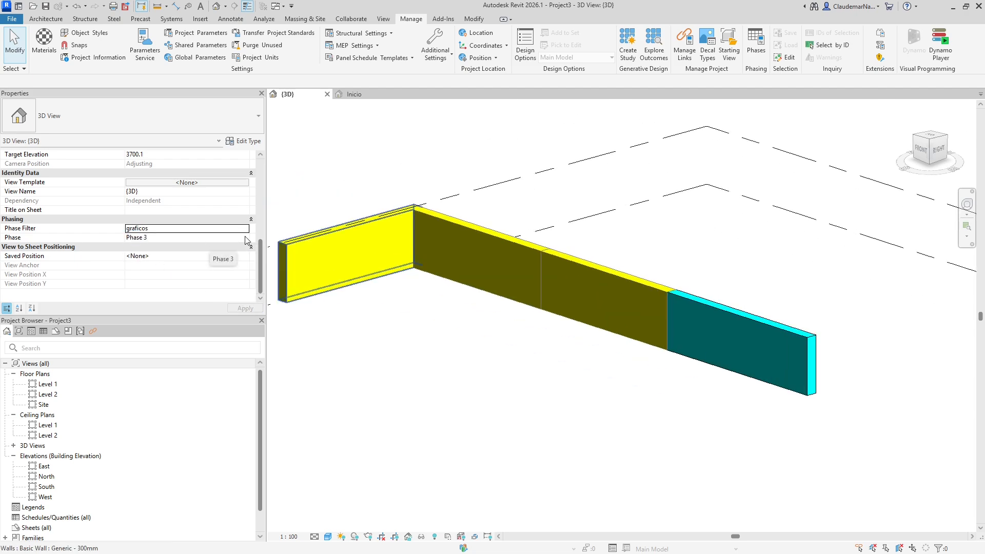
pyautogui.click(245, 238)
pyautogui.click(148, 279)
pyautogui.click(245, 308)
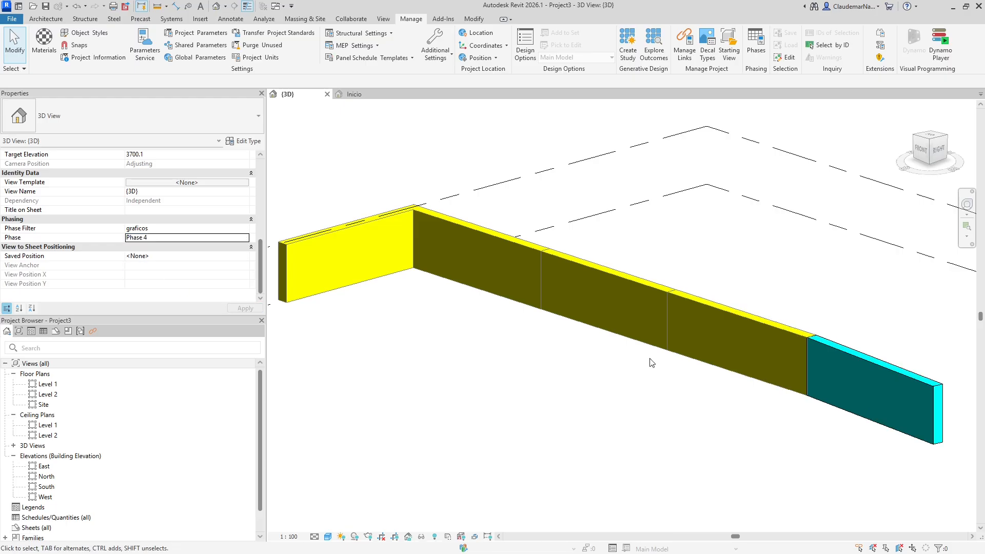
# - Set Phase Demolished to Phase 4 for the wall segment created in Phase 3, and clear the selection
pyautogui.scroll(3, 713, 311)
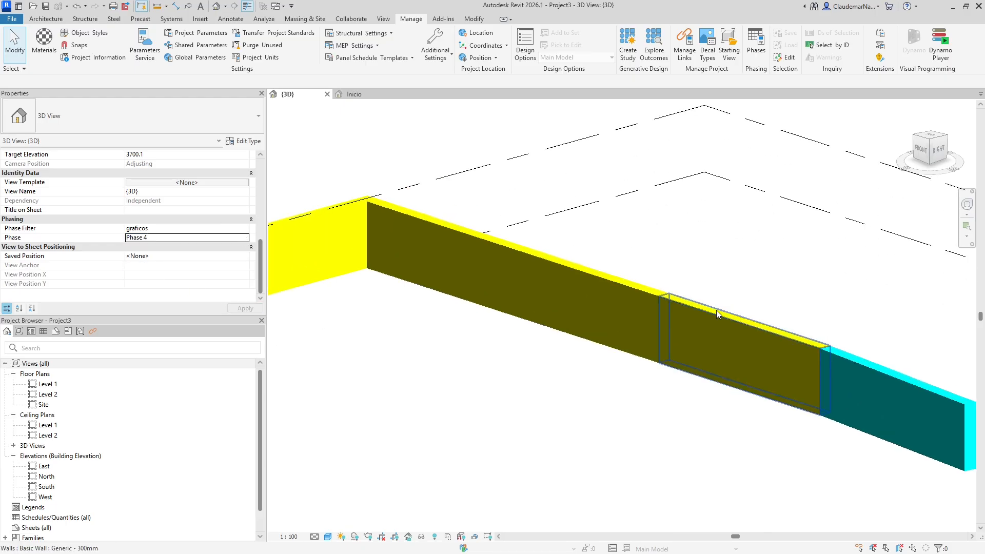
pyautogui.click(717, 311)
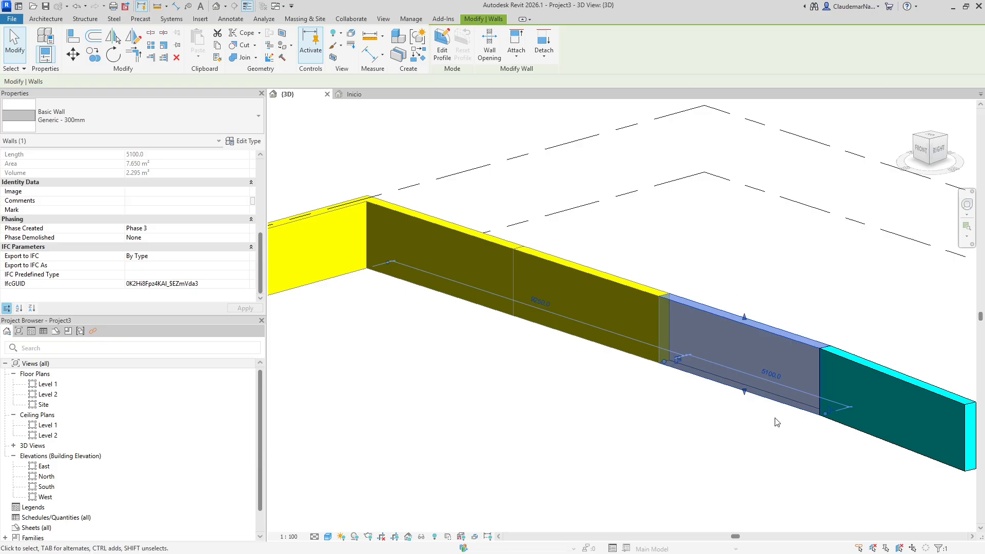
pyautogui.click(236, 239)
pyautogui.click(245, 238)
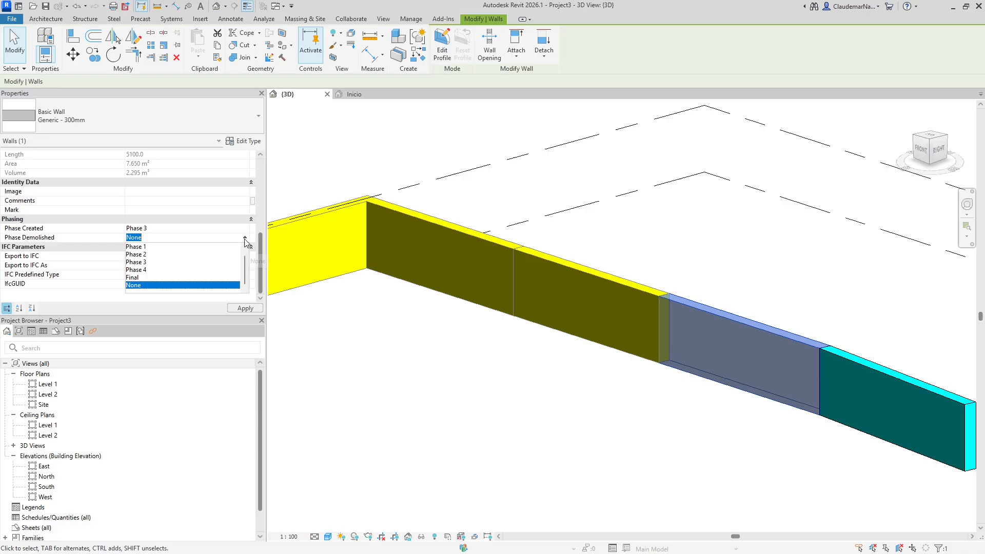
pyautogui.click(136, 270)
pyautogui.click(246, 308)
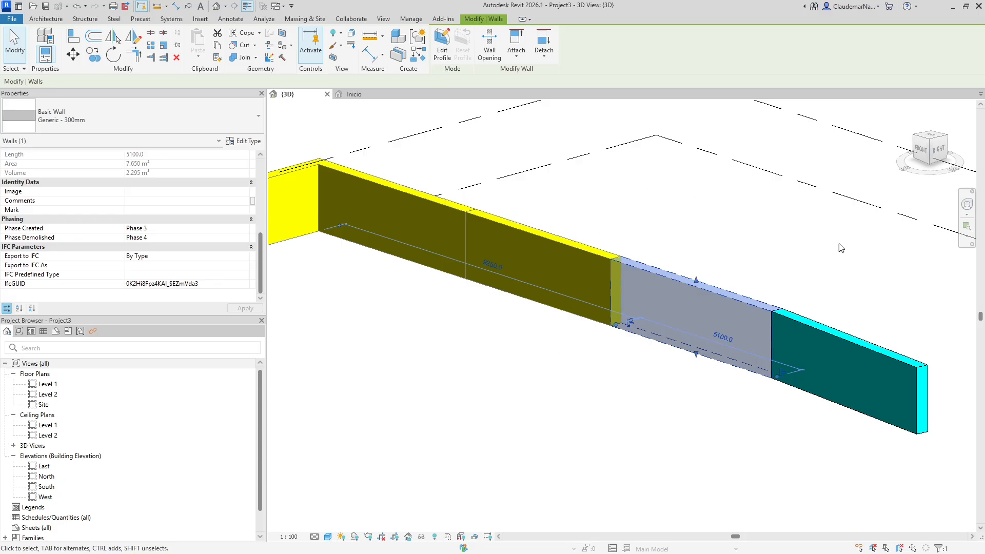
pyautogui.click(638, 403)
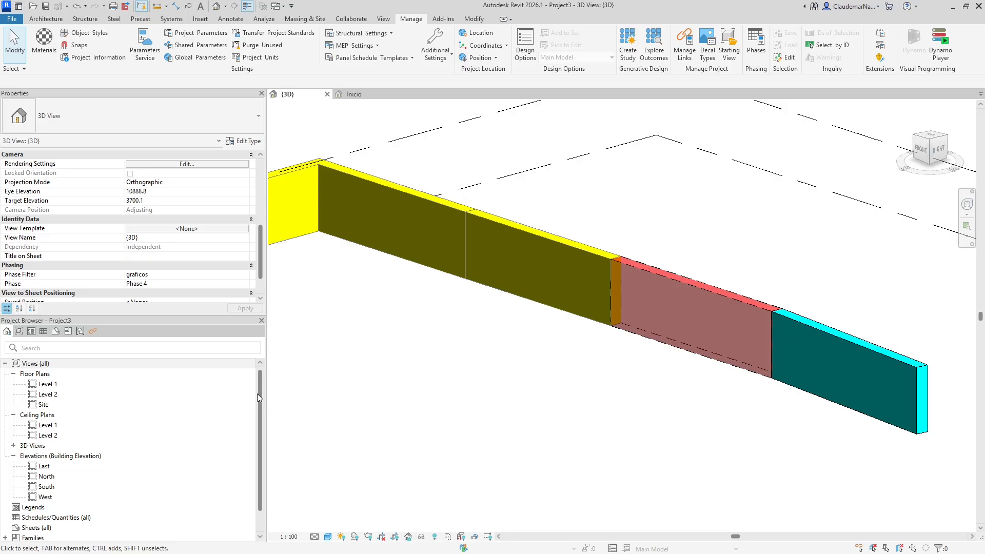
# - Set Phase Demolished to Phase 2 for the wall segment created in Phase 2, and clear the selection
pyautogui.scroll(-2, 604, 313)
pyautogui.scroll(1, 590, 290)
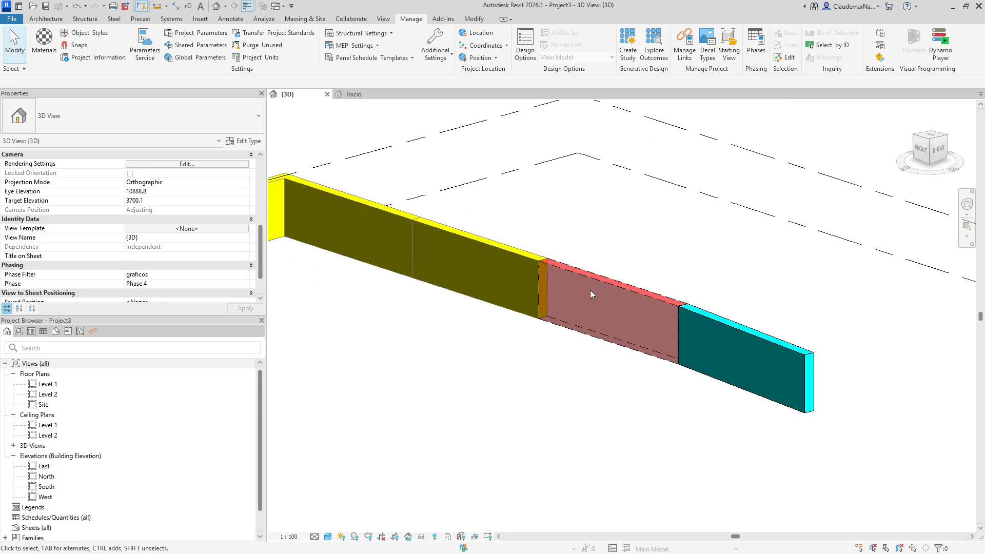
pyautogui.click(510, 256)
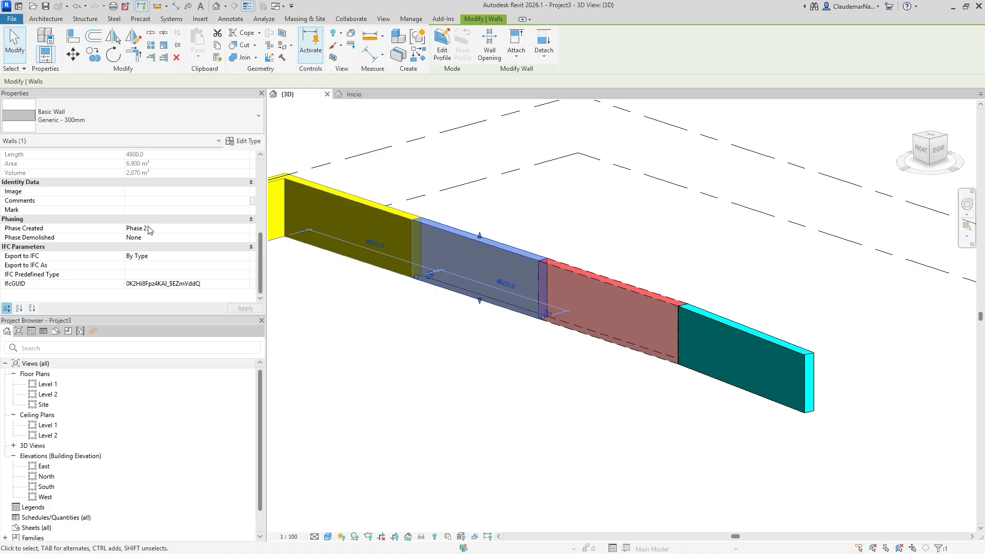
pyautogui.click(235, 237)
pyautogui.click(154, 256)
pyautogui.click(246, 309)
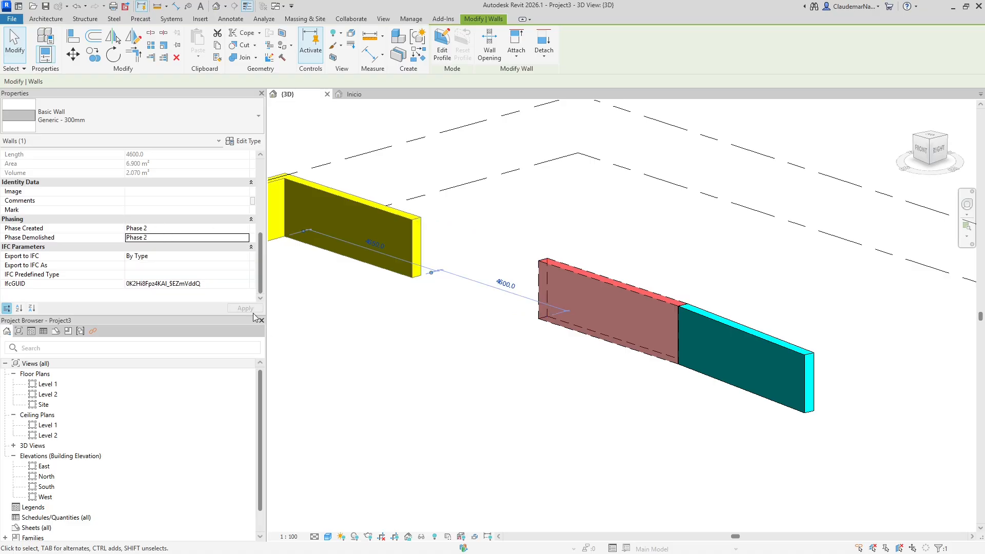
pyautogui.click(542, 389)
pyautogui.scroll(1, 758, 240)
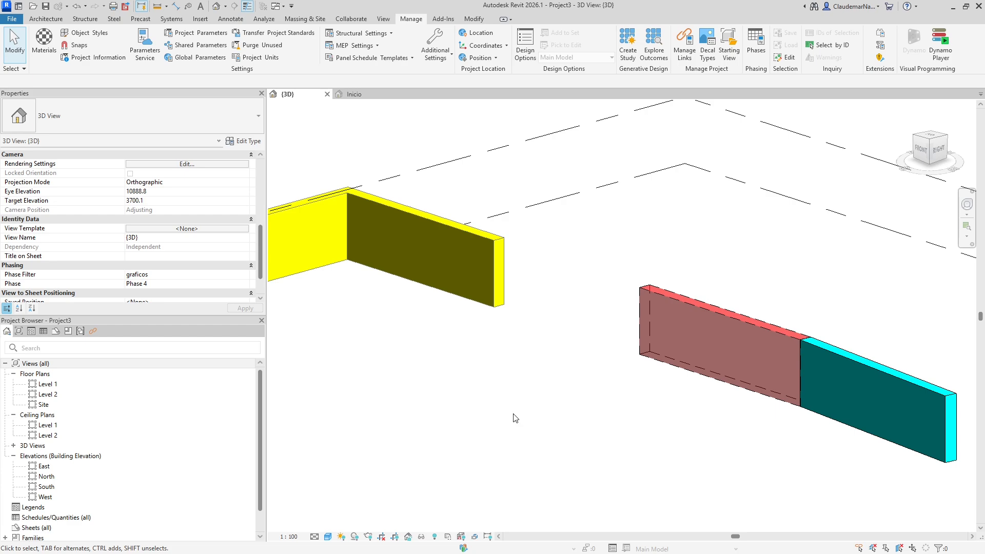
# - Set the 3D view's phase to Phase 2 and inspect how the wall created and demolished in that phase is displayed
pyautogui.scroll(-2, 225, 259)
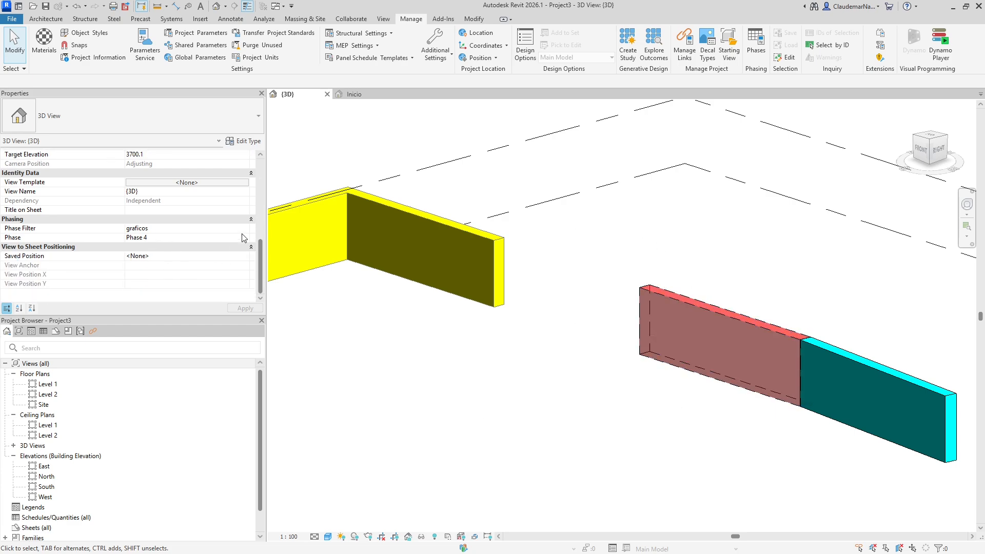
pyautogui.click(244, 238)
pyautogui.click(143, 262)
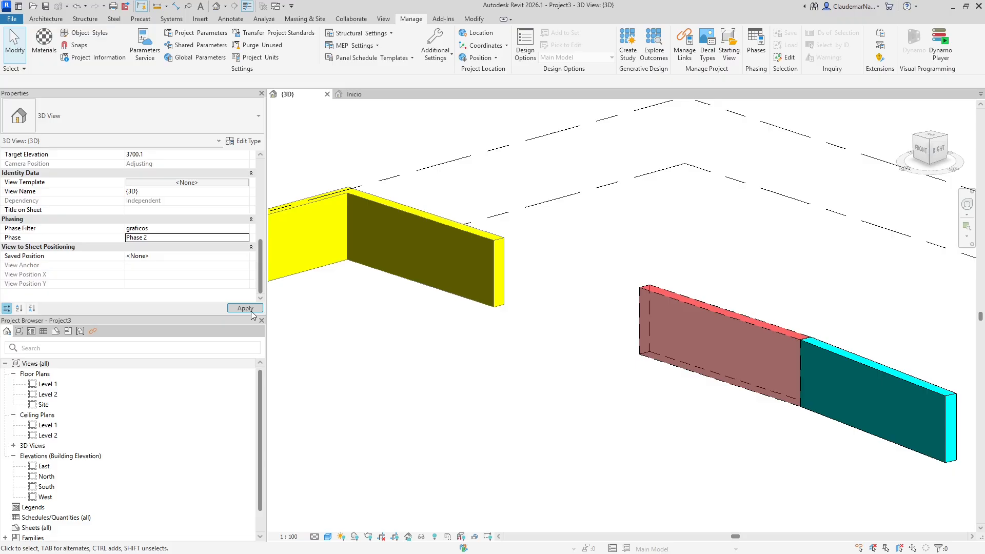
pyautogui.scroll(-1, 567, 333)
pyautogui.scroll(1, 563, 282)
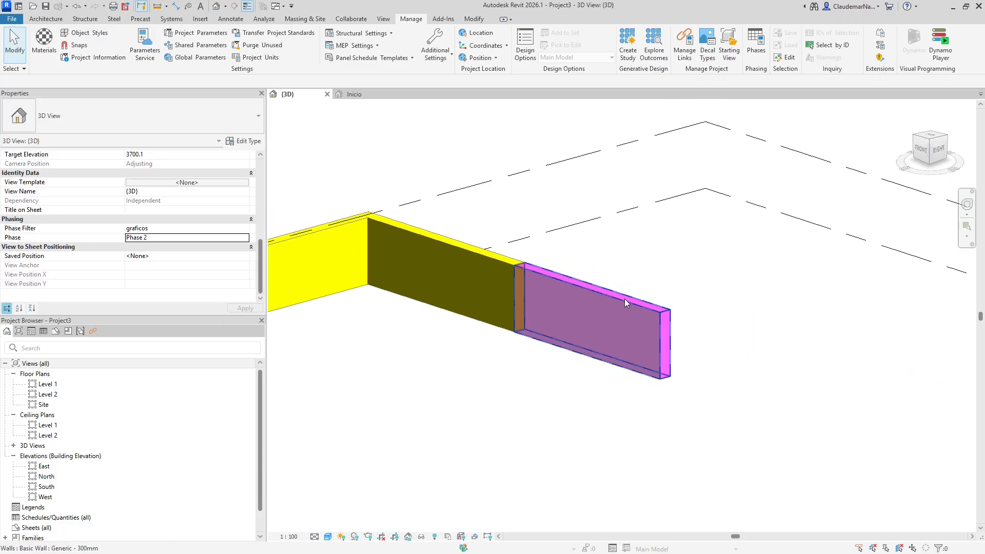
pyautogui.scroll(1, 624, 299)
pyautogui.moveTo(618, 323); pyautogui.dragTo(640, 324, button='middle')
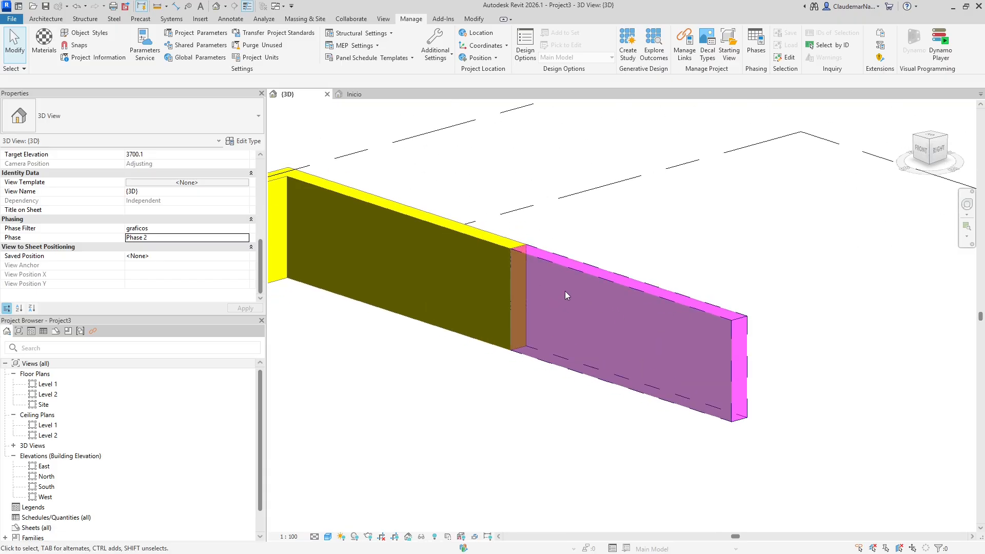
pyautogui.scroll(1, 583, 291)
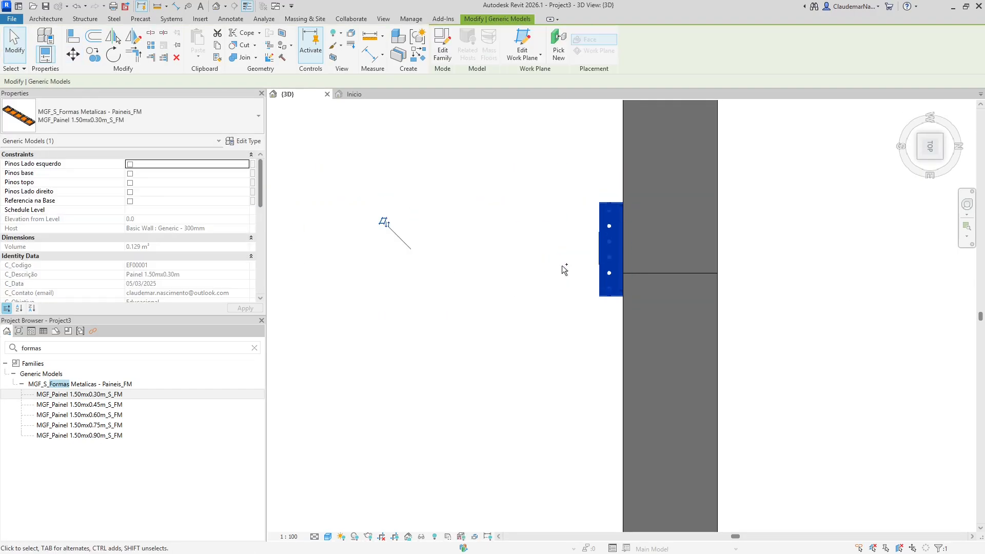
# - Mirror the 1.50mx0.30m formwork panel across the wall and move the panel pairs edge to edge along it
pyautogui.press('mm')
pyautogui.click(670, 287)
pyautogui.moveTo(519, 274); pyautogui.dragTo(750, 416)
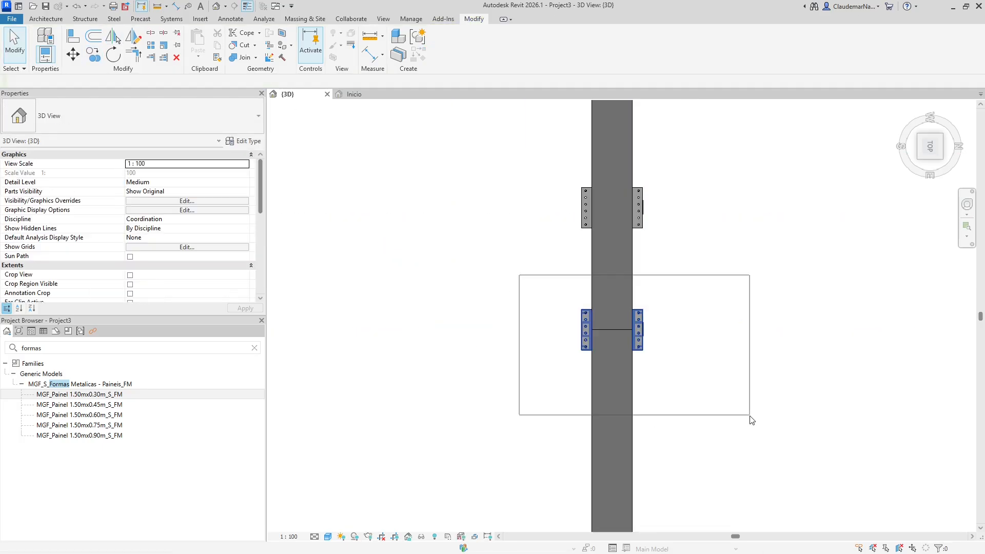
pyautogui.press('m')
pyautogui.moveTo(547, 374); pyautogui.dragTo(662, 505)
pyautogui.press('m')
pyautogui.press('v')
pyautogui.scroll(5, 570, 407)
pyautogui.click(613, 425)
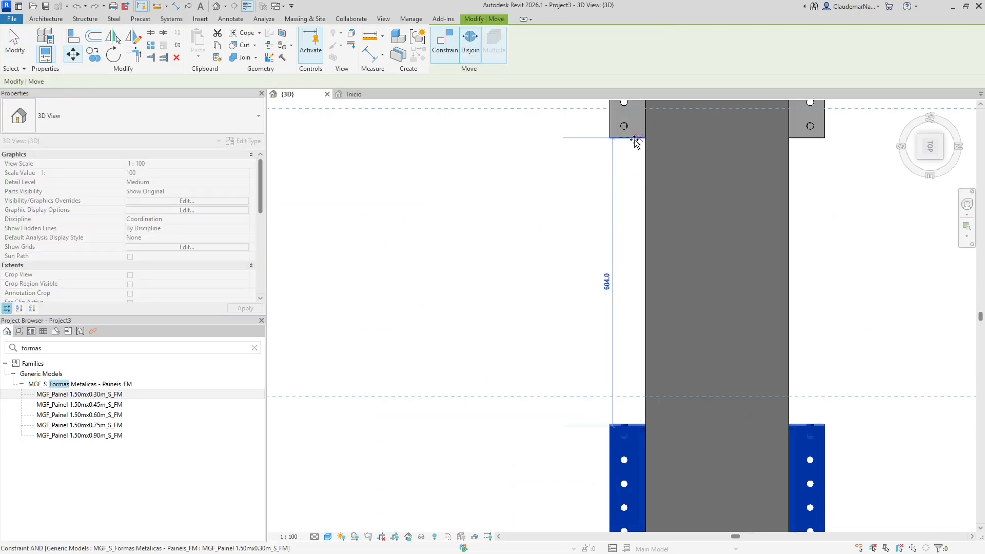
pyautogui.click(635, 142)
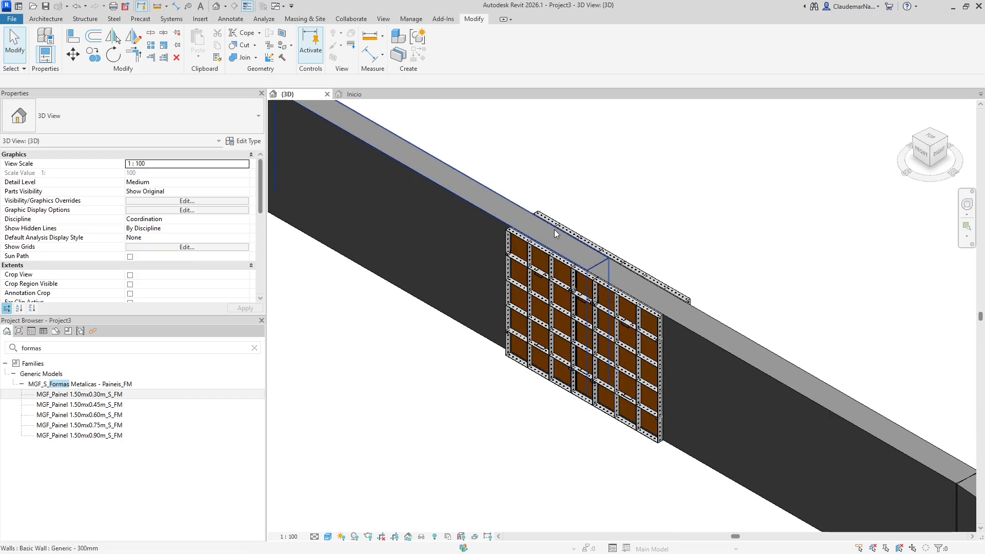
# - Check the phasing properties of the 0.90 m formwork panels, the 3D view and the wall segment behind them
pyautogui.click(538, 297)
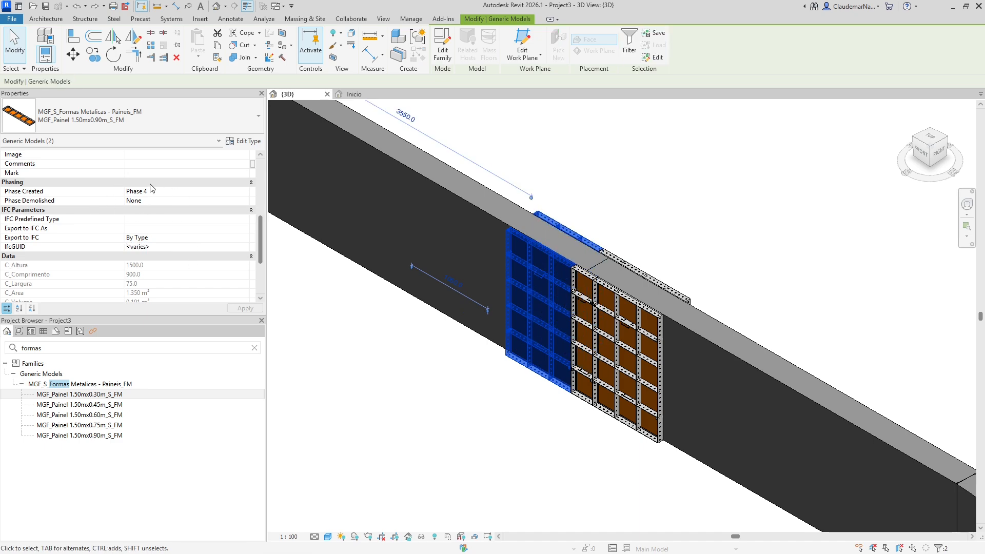
pyautogui.press('Escape')
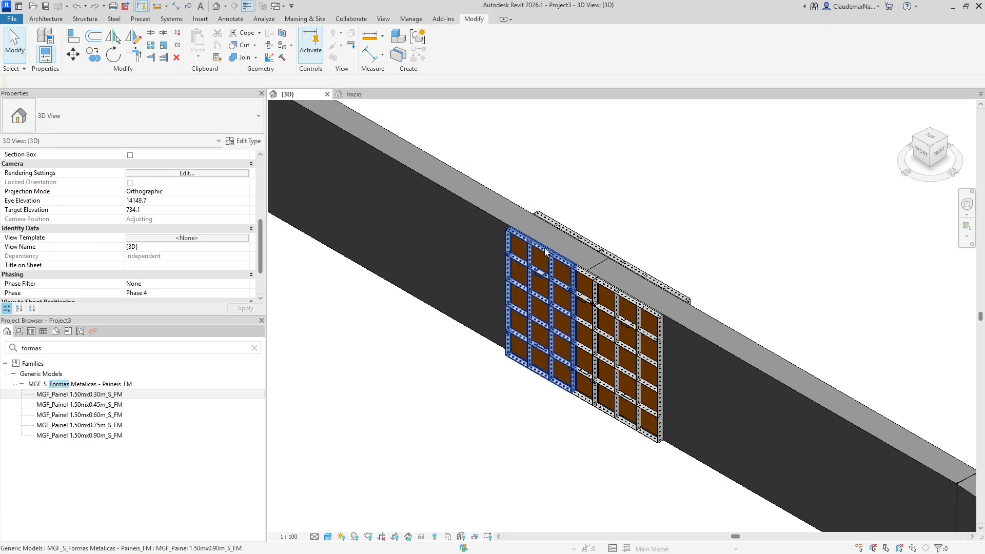
pyautogui.scroll(-3, 123, 246)
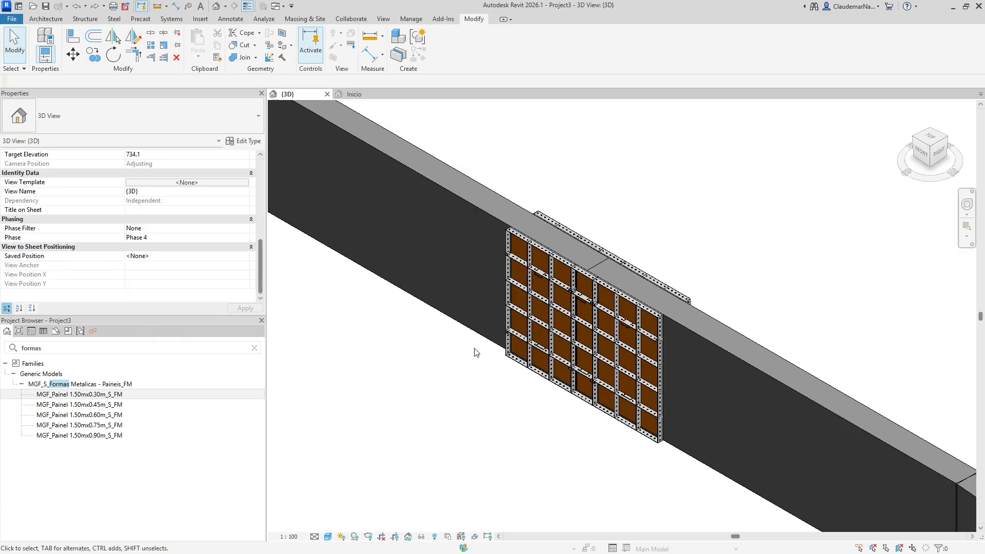
pyautogui.click(493, 223)
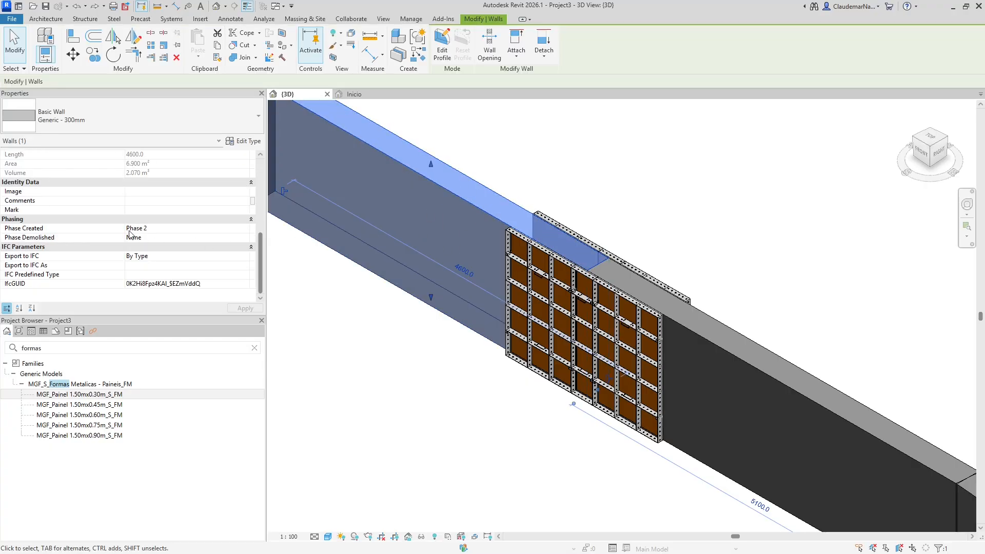
pyautogui.click(403, 393)
# - Set Phase Created to Phase 2 for the 0.90 m panels on the Phase 2 wall and the 0.30 m panels at the joint
pyautogui.click(539, 263)
pyautogui.keyDown('ctrl'); pyautogui.click(585, 292); pyautogui.keyUp('ctrl')
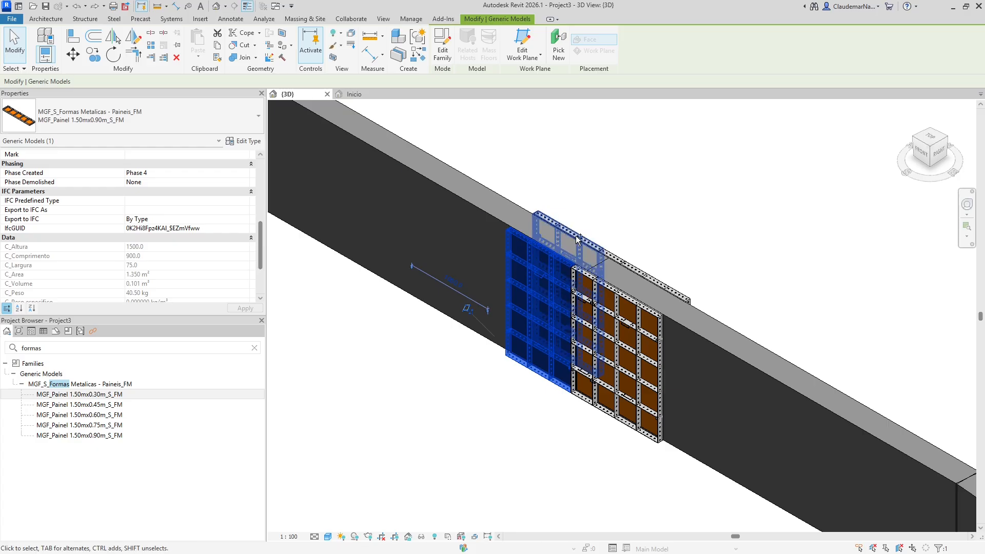
pyautogui.keyDown('ctrl'); pyautogui.click(618, 260); pyautogui.keyUp('ctrl')
pyautogui.keyDown('ctrl'); pyautogui.click(618, 260); pyautogui.keyUp('ctrl')
pyautogui.scroll(4, 589, 282)
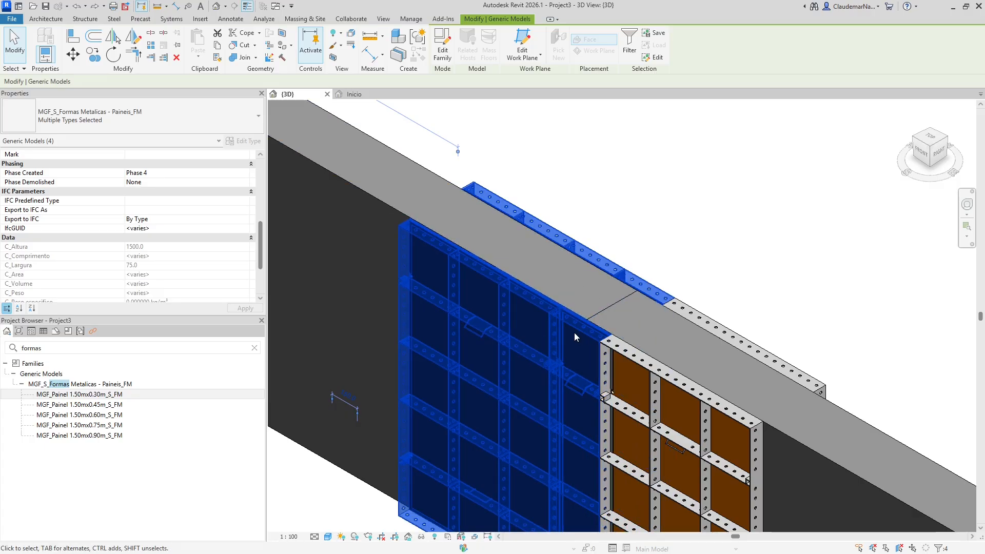
pyautogui.click(244, 174)
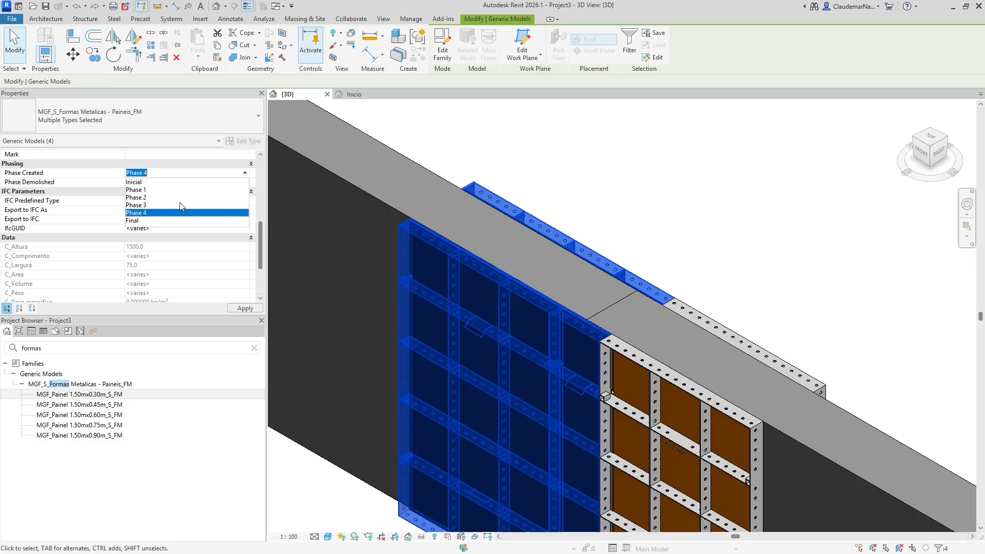
pyautogui.click(138, 198)
pyautogui.click(244, 308)
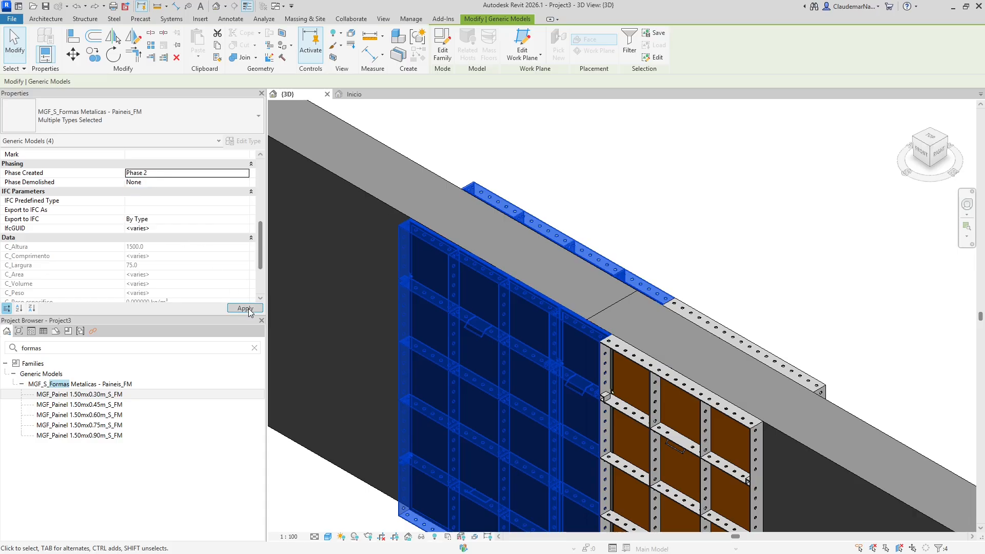
pyautogui.click(626, 215)
# - Set Phase Demolished to Phase 3 for the two 0.90 m panels on the Phase 2 wall segment
pyautogui.scroll(-2, 606, 230)
pyautogui.click(578, 243)
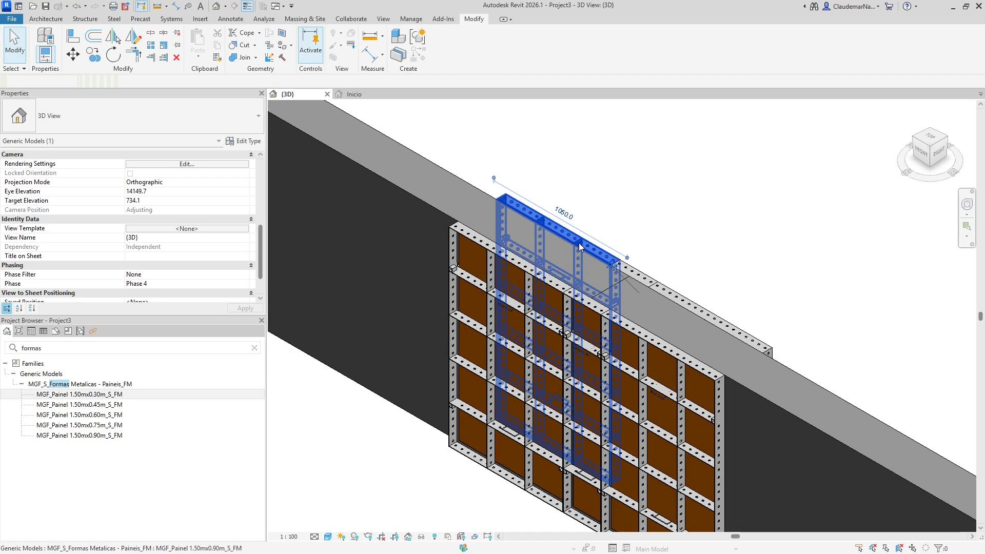
pyautogui.keyDown('ctrl'); pyautogui.click(522, 278); pyautogui.keyUp('ctrl')
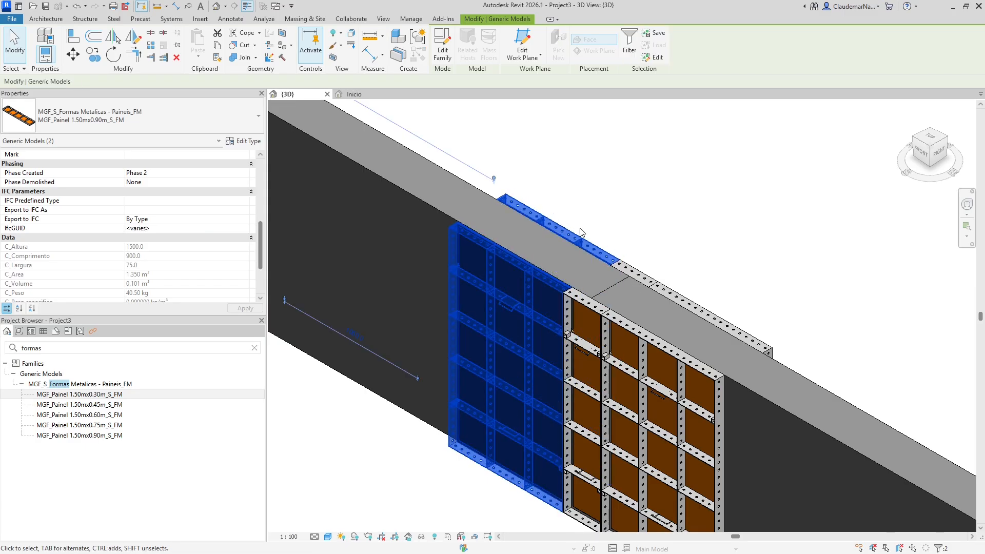
pyautogui.click(245, 183)
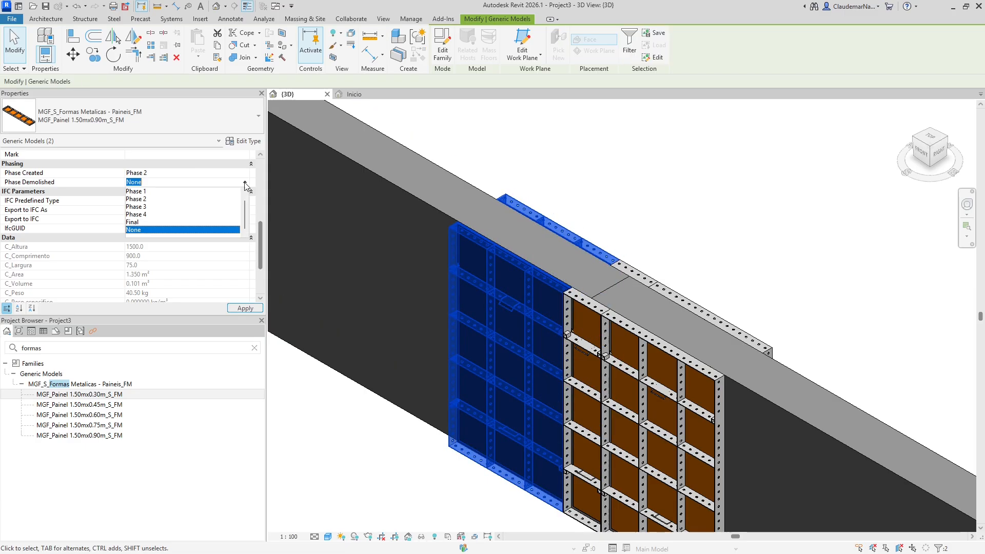
pyautogui.click(137, 207)
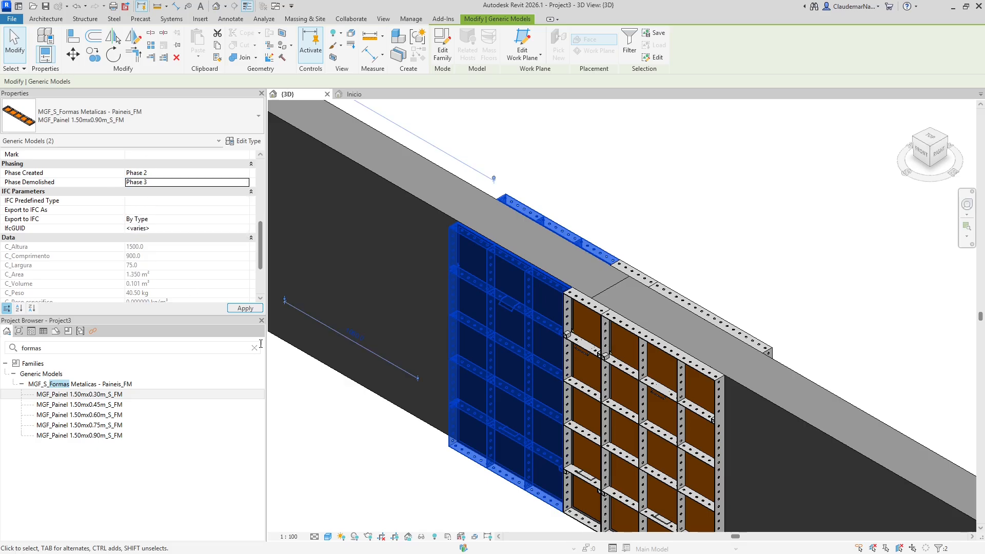
pyautogui.click(401, 480)
pyautogui.scroll(-4, 427, 379)
pyautogui.scroll(4, 515, 347)
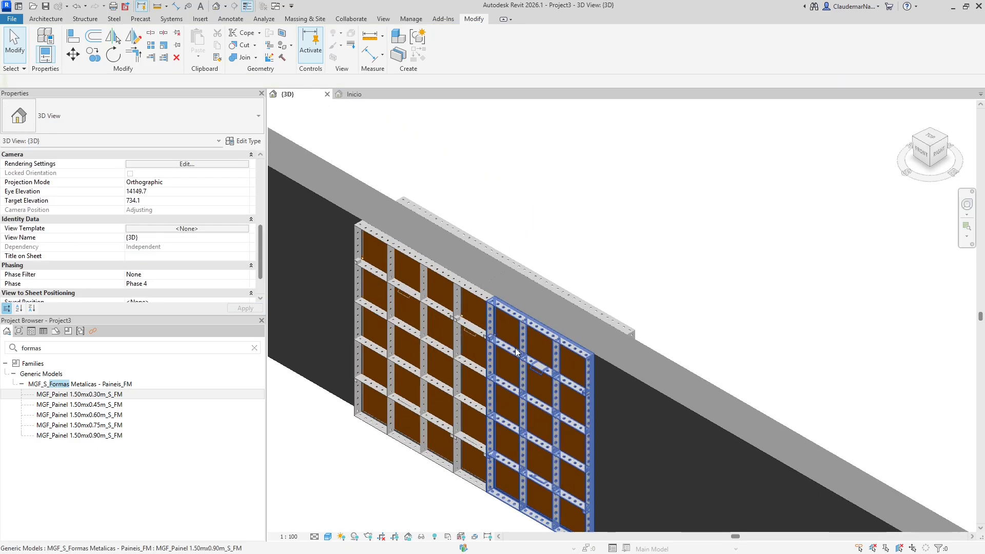
# - Set Phase Created to Phase 3 and Phase Demolished to Phase 4 for the two 0.90 m panels beyond the joint
pyautogui.click(508, 308)
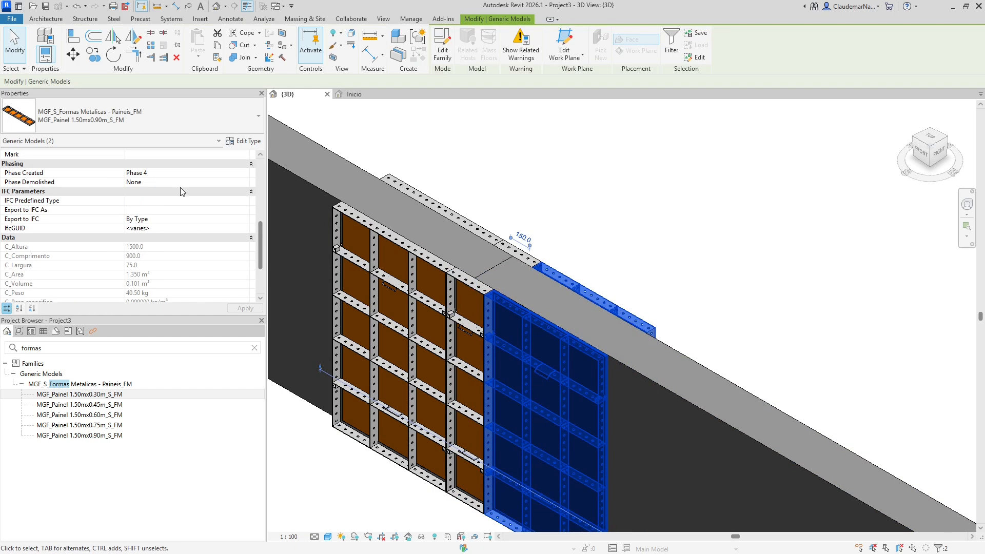
pyautogui.click(244, 174)
pyautogui.click(245, 173)
pyautogui.click(148, 206)
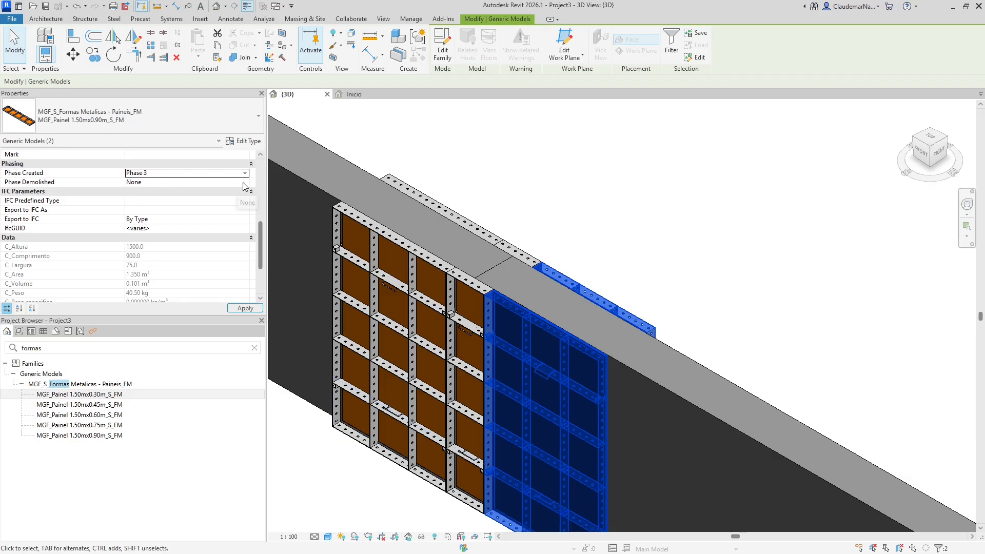
pyautogui.click(243, 182)
pyautogui.click(245, 182)
pyautogui.click(144, 215)
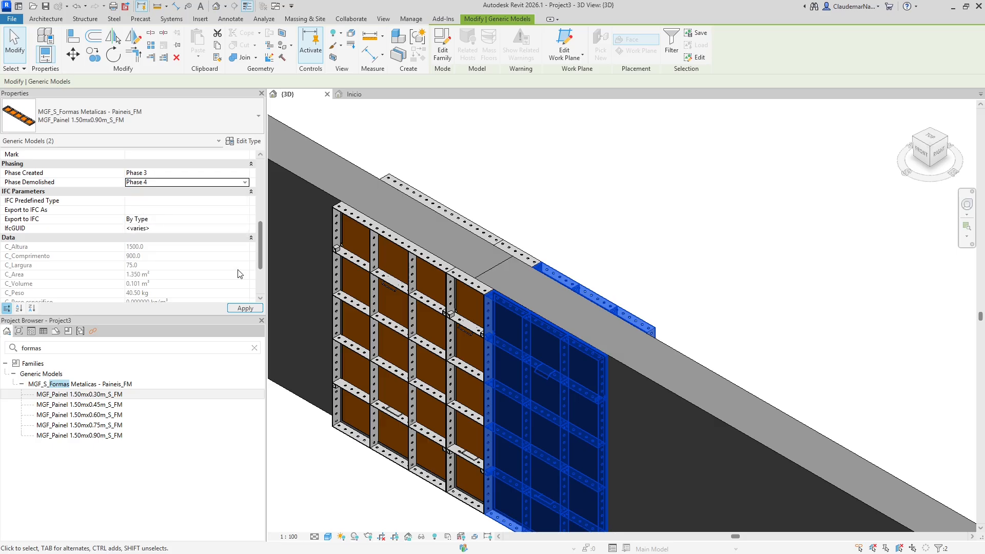
pyautogui.click(245, 308)
pyautogui.click(635, 225)
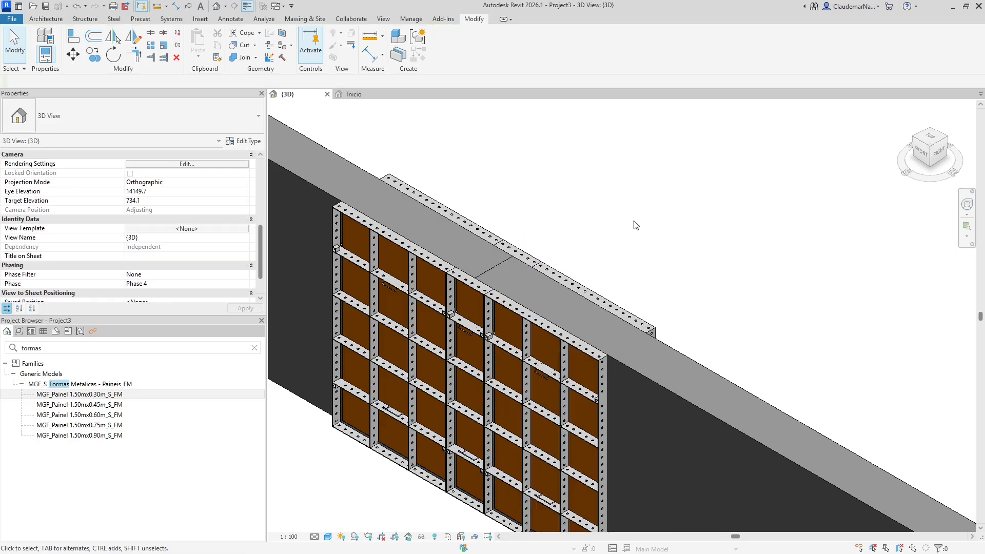
# - Set Phase Demolished to Phase 4 for the two 0.30 m panels at the wall joint, and clear the selection
pyautogui.click(482, 277)
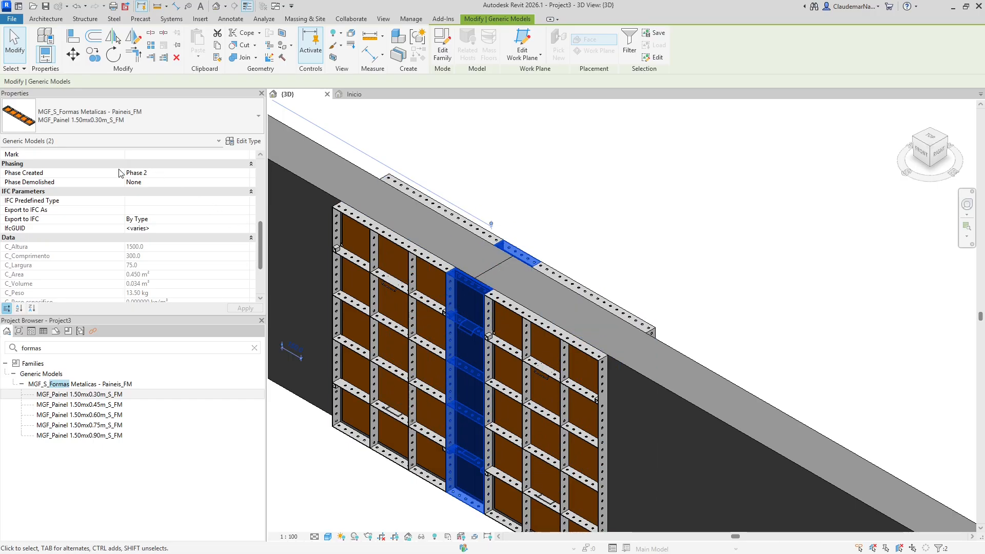
pyautogui.click(247, 182)
pyautogui.click(136, 218)
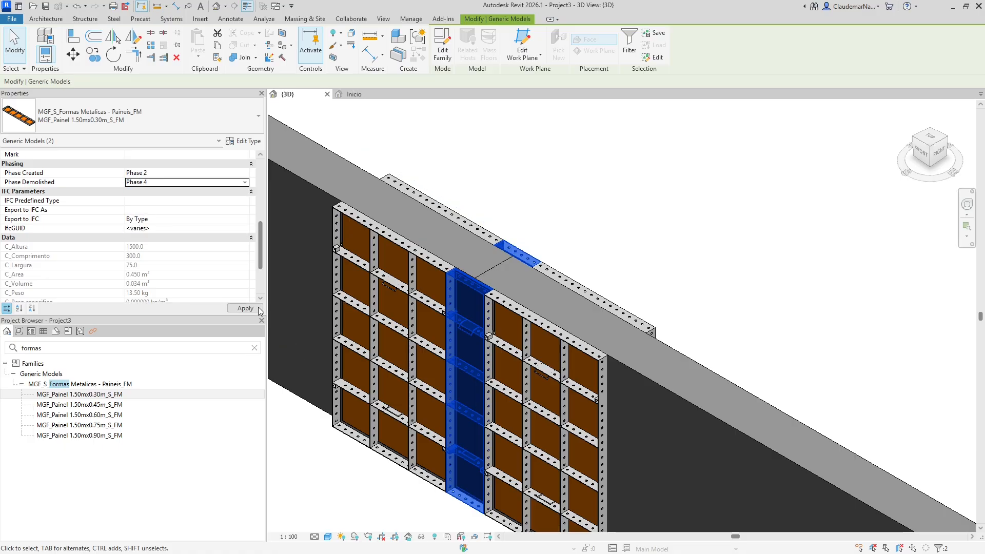
pyautogui.click(240, 308)
pyautogui.press('Escape')
pyautogui.scroll(-6, 516, 340)
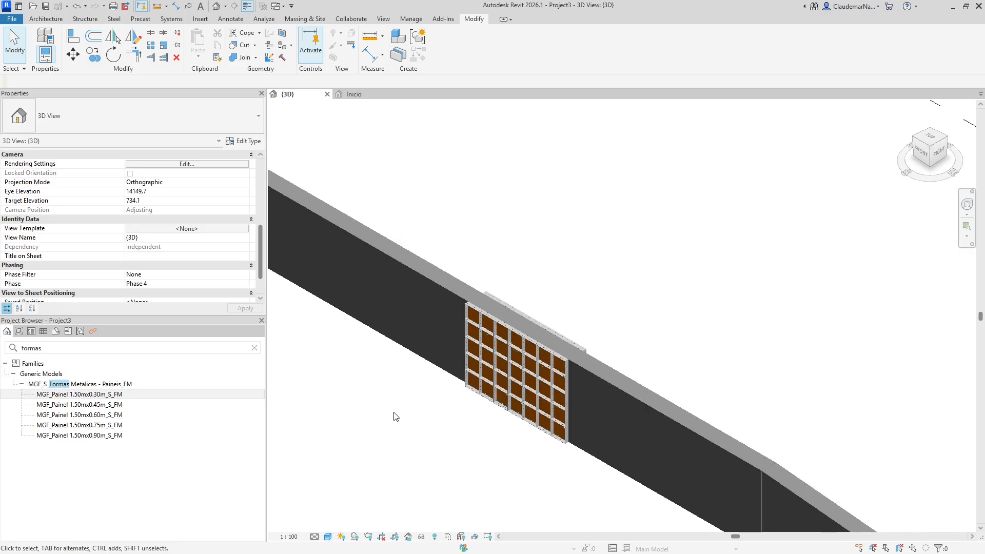
# - Set the 3D view's phase filter to Atual+anterior and its phase to Phase 2, and inspect the coloured walls and panels
pyautogui.scroll(-3, 402, 387)
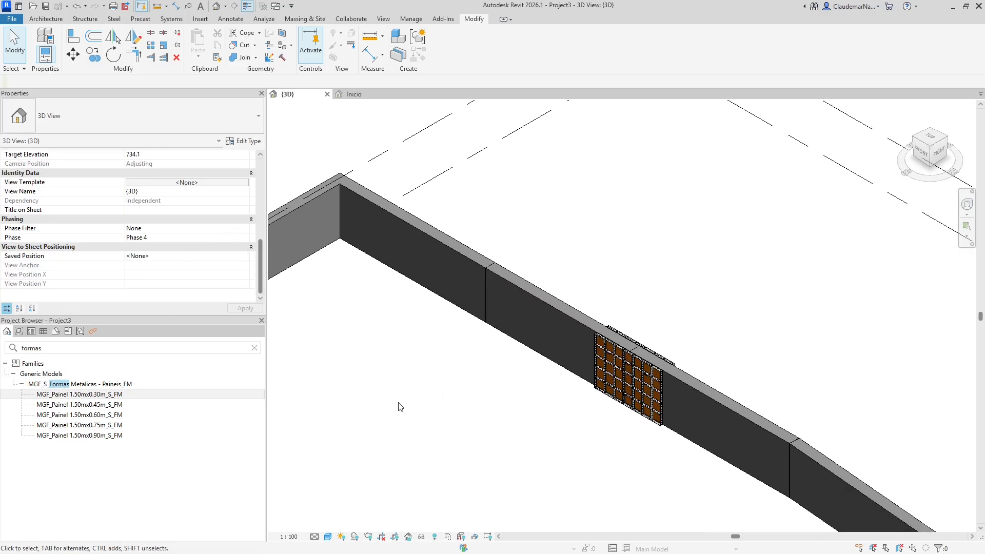
pyautogui.click(221, 228)
pyautogui.click(143, 253)
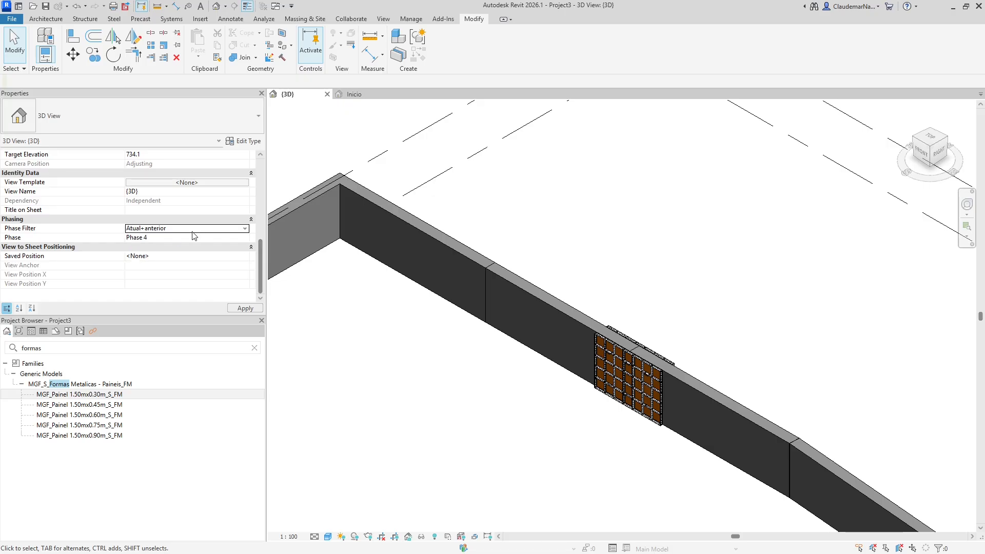
pyautogui.click(245, 239)
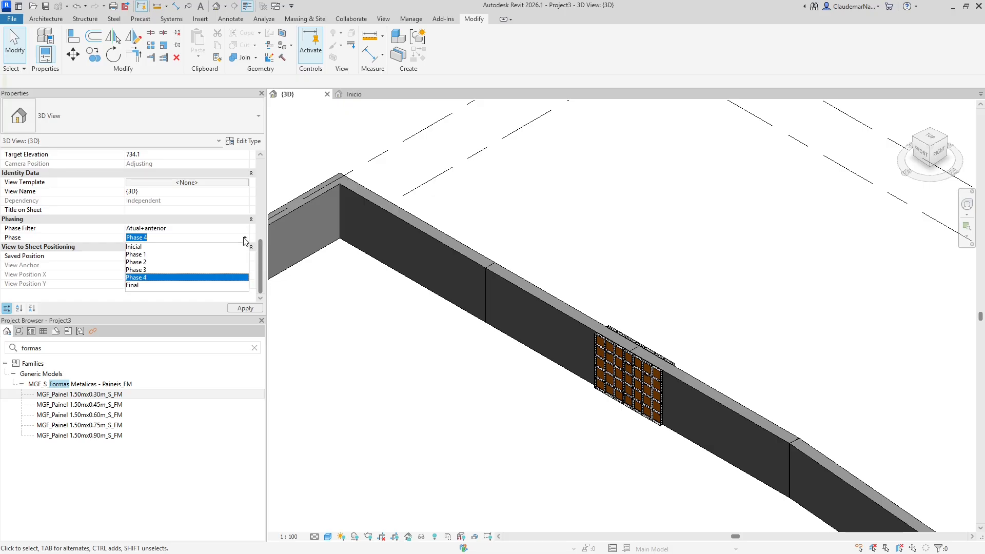
pyautogui.click(136, 262)
pyautogui.click(245, 308)
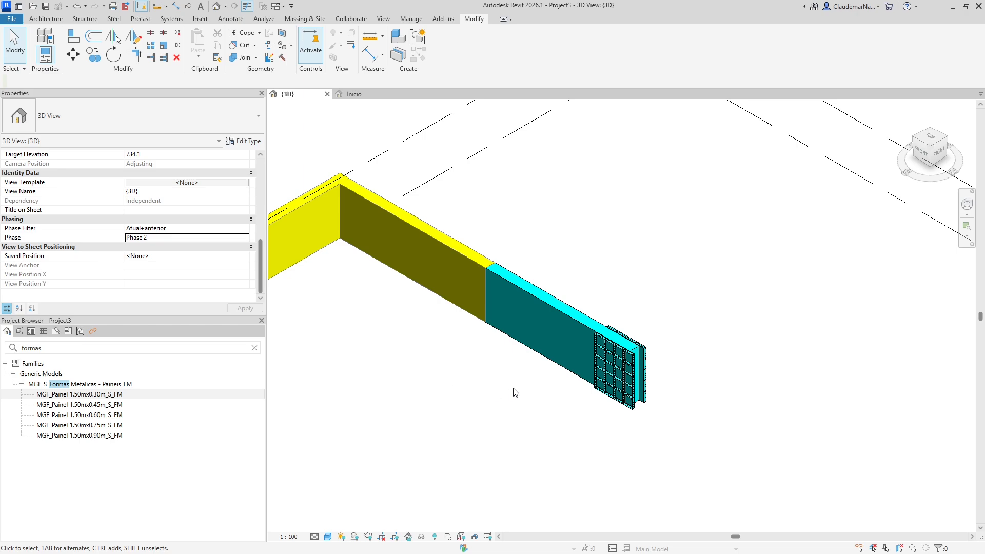
pyautogui.scroll(2, 630, 359)
pyautogui.scroll(2, 630, 359)
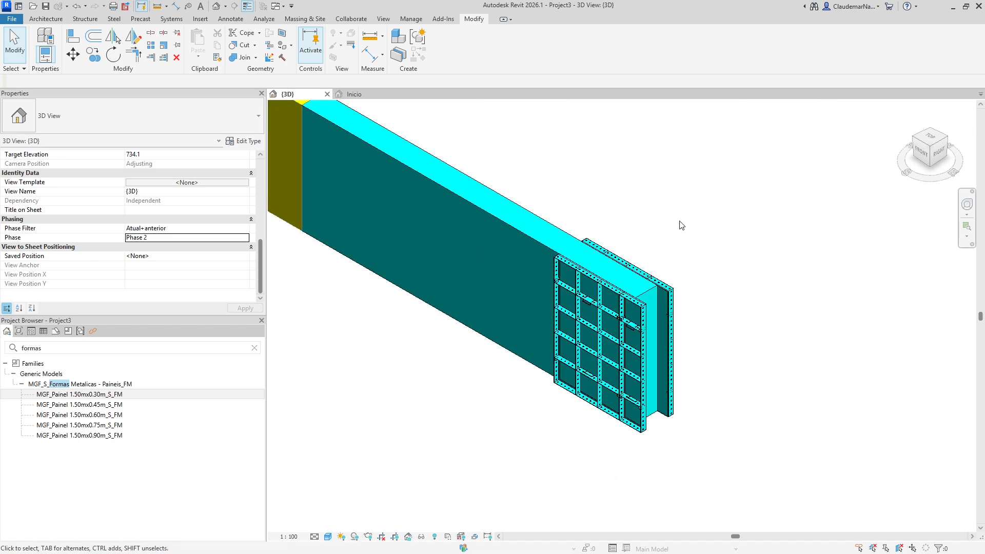
pyautogui.scroll(-1, 500, 355)
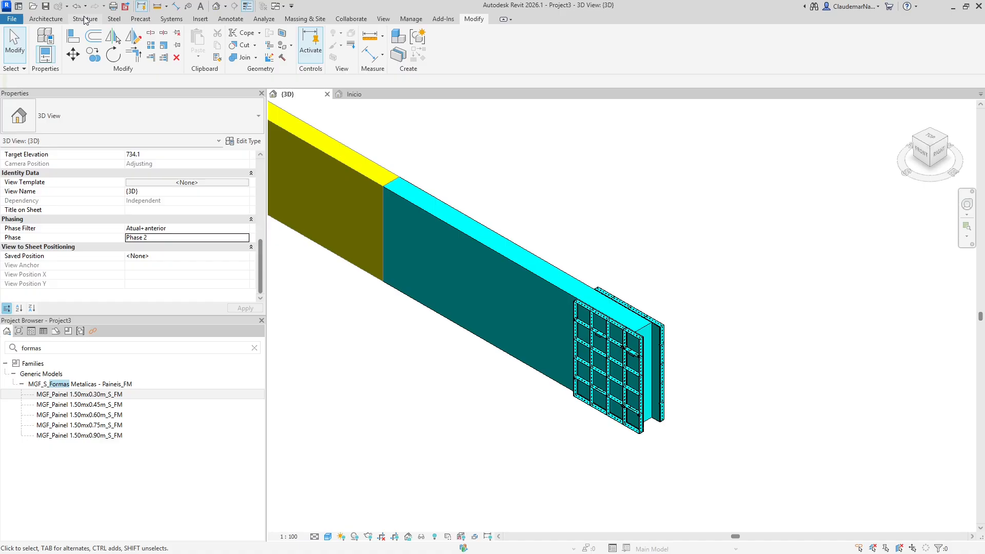
# - In the phasing graphic overrides, clear the projection/surface pattern override for the Existing status
pyautogui.click(409, 19)
pyautogui.click(755, 46)
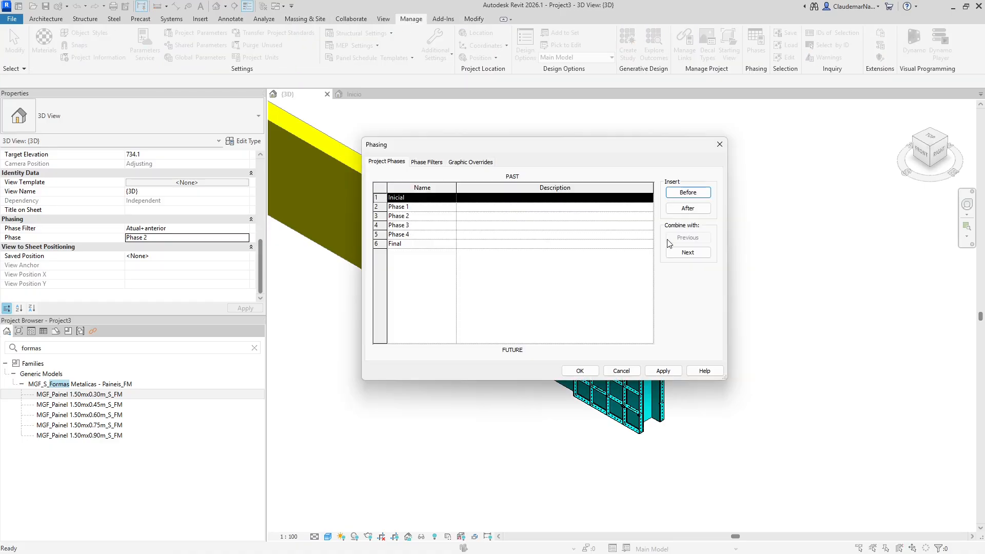
pyautogui.click(469, 162)
pyautogui.click(492, 200)
pyautogui.click(489, 199)
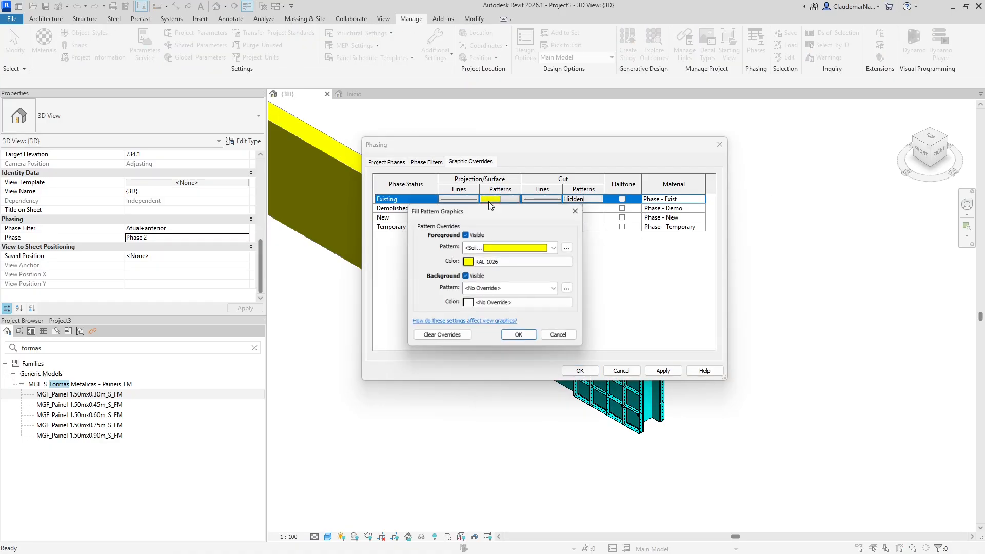
pyautogui.click(443, 335)
pyautogui.click(519, 334)
# - Clear the projection/surface pattern overrides for the Demolished, New and Temporary statuses, and accept the phasing settings
pyautogui.click(487, 209)
pyautogui.click(487, 208)
pyautogui.click(442, 334)
pyautogui.click(518, 334)
pyautogui.click(488, 227)
pyautogui.click(488, 227)
pyautogui.click(443, 336)
pyautogui.click(516, 336)
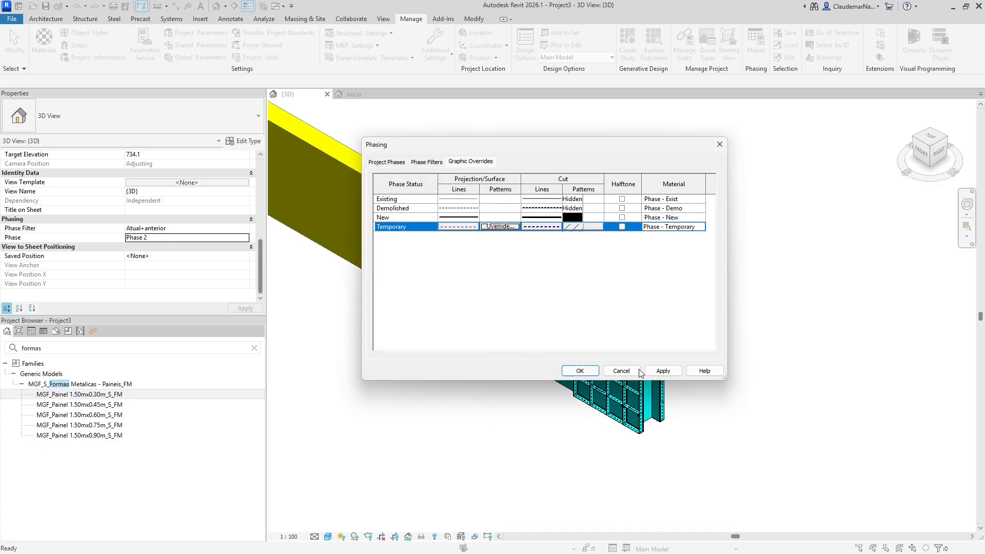
pyautogui.click(580, 371)
# - Set the 3D view's phase to Phase 3
pyautogui.scroll(5, 695, 435)
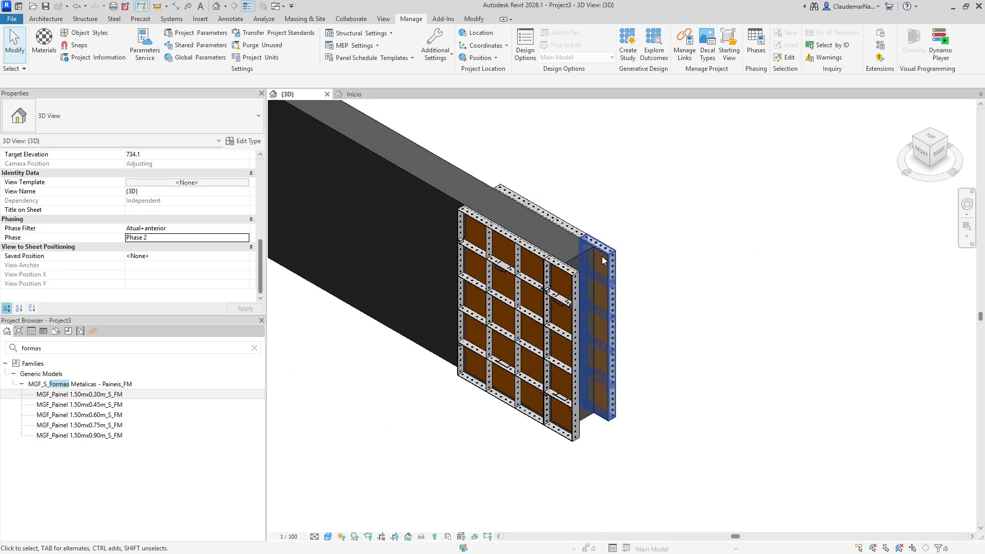
pyautogui.click(244, 239)
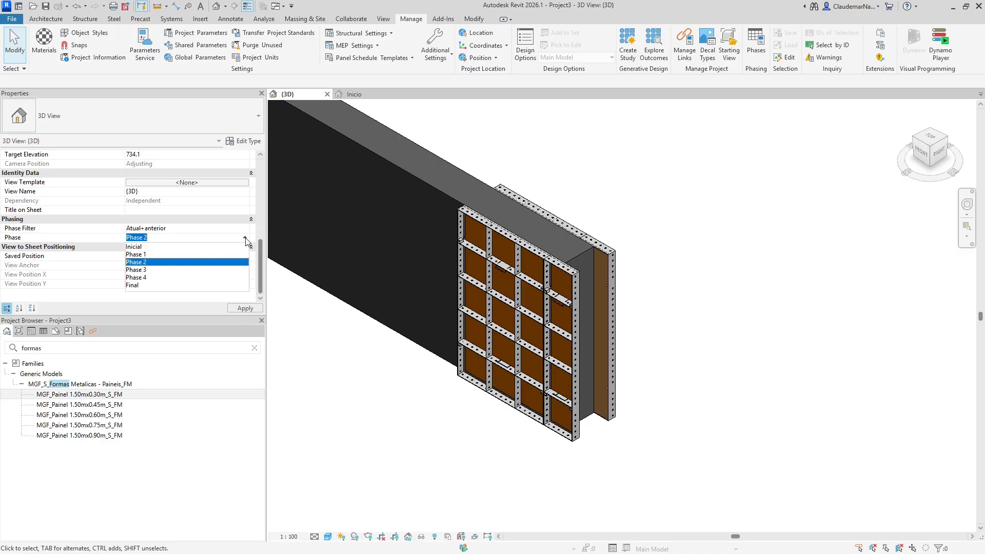
pyautogui.click(134, 270)
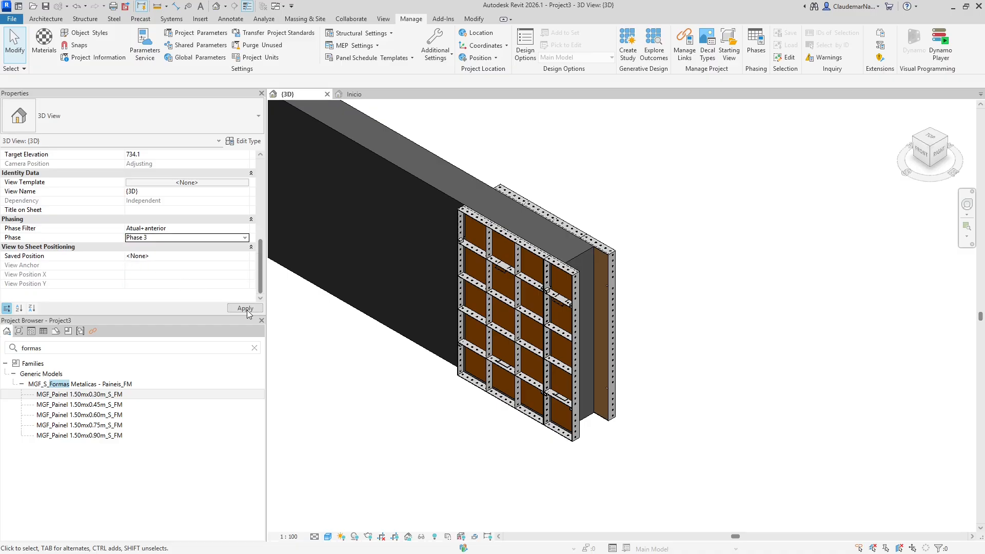
pyautogui.click(247, 309)
# - Examine the 0.30 m panels at the wall joint and the neighbouring 0.90 m panels as displayed in Phase 3
pyautogui.scroll(2, 580, 246)
pyautogui.click(601, 235)
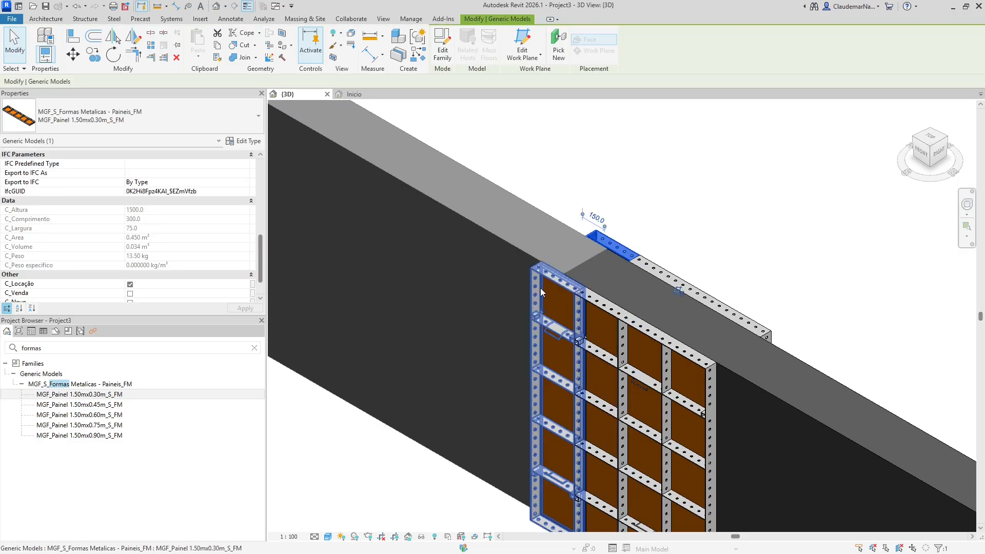
pyautogui.press('Escape')
pyautogui.click(552, 279)
pyautogui.click(611, 216)
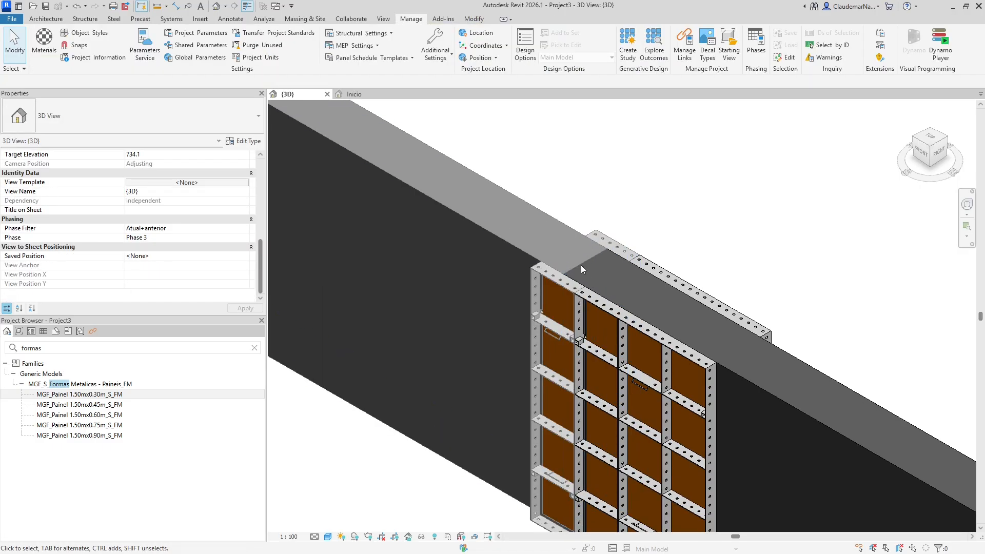
pyautogui.scroll(-2, 564, 241)
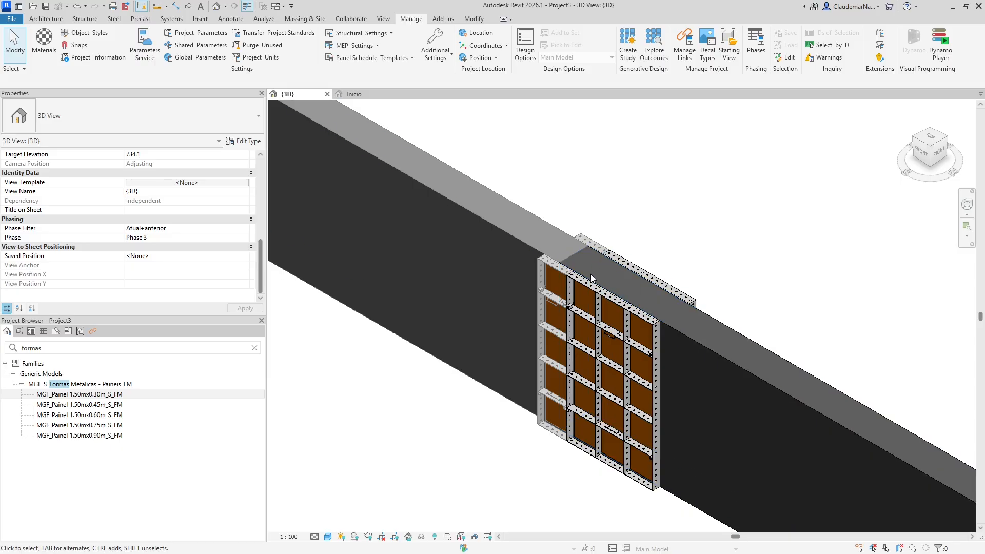
pyautogui.scroll(-3, 590, 277)
pyautogui.scroll(2, 589, 269)
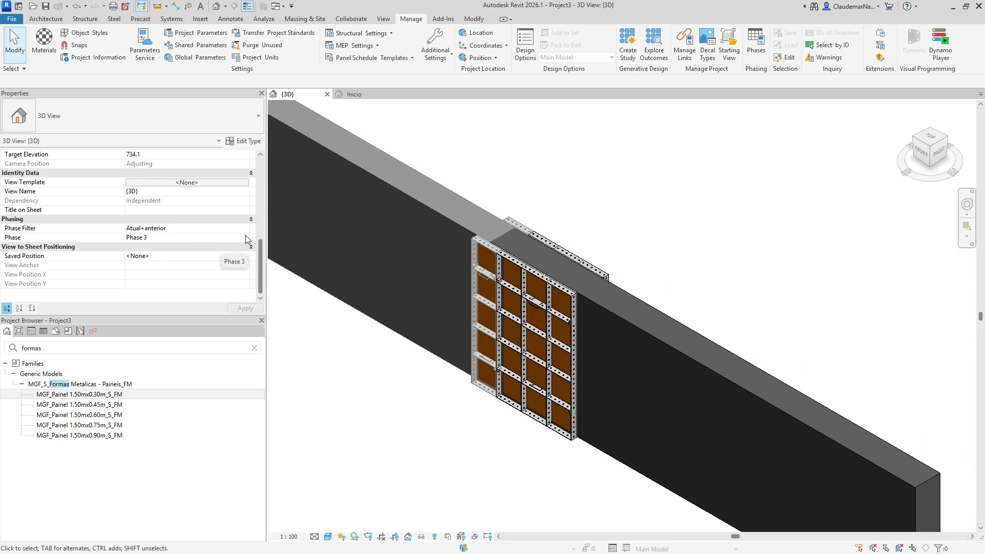
# - Set the 3D view's phase to Phase 4 and bring the whole run of walls into view
pyautogui.click(246, 238)
pyautogui.click(153, 277)
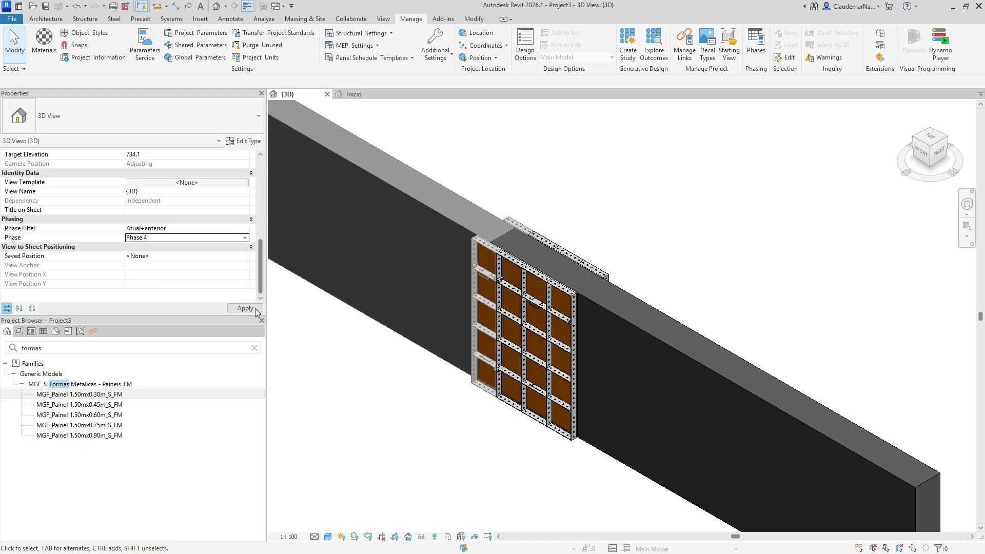
pyautogui.scroll(-2, 554, 239)
pyautogui.scroll(-3, 554, 239)
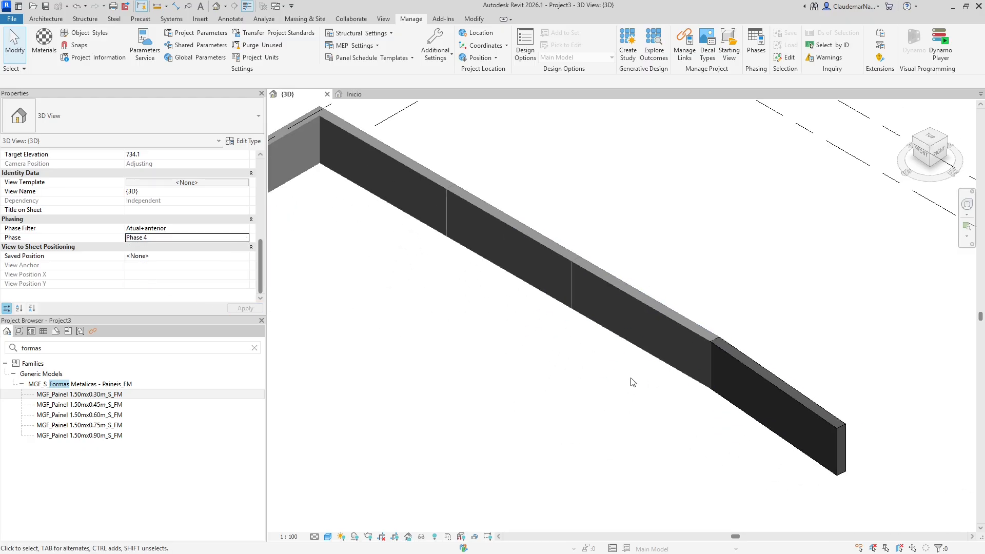
pyautogui.scroll(-2, 537, 343)
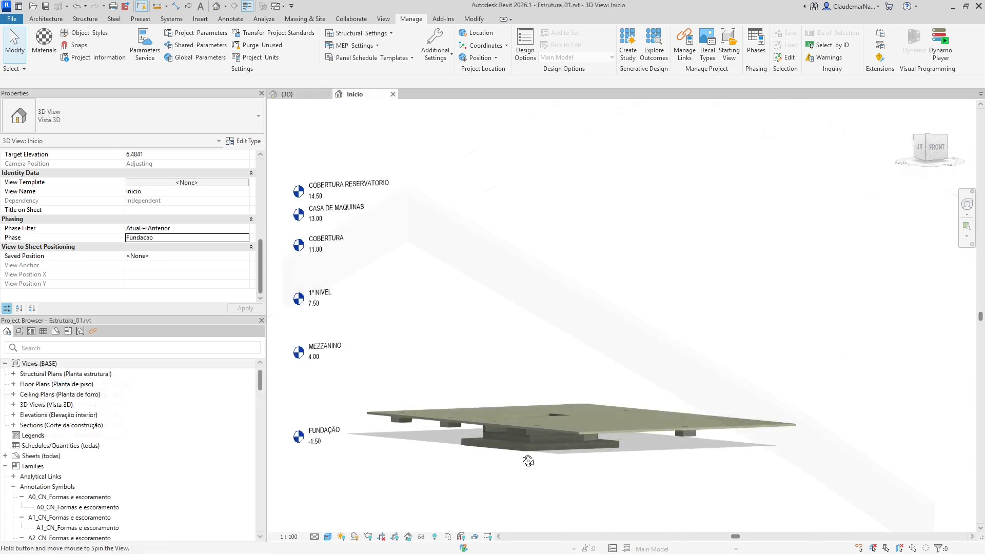
# - In the Inicio view of Estrutura_01, orbit the foundation model and check the phasing properties of the 15 cm floor slab
pyautogui.keyDown('shift'); pyautogui.moveTo(528, 462); pyautogui.dragTo(487, 495, button='middle'); pyautogui.keyUp('shift')
pyautogui.click(569, 460)
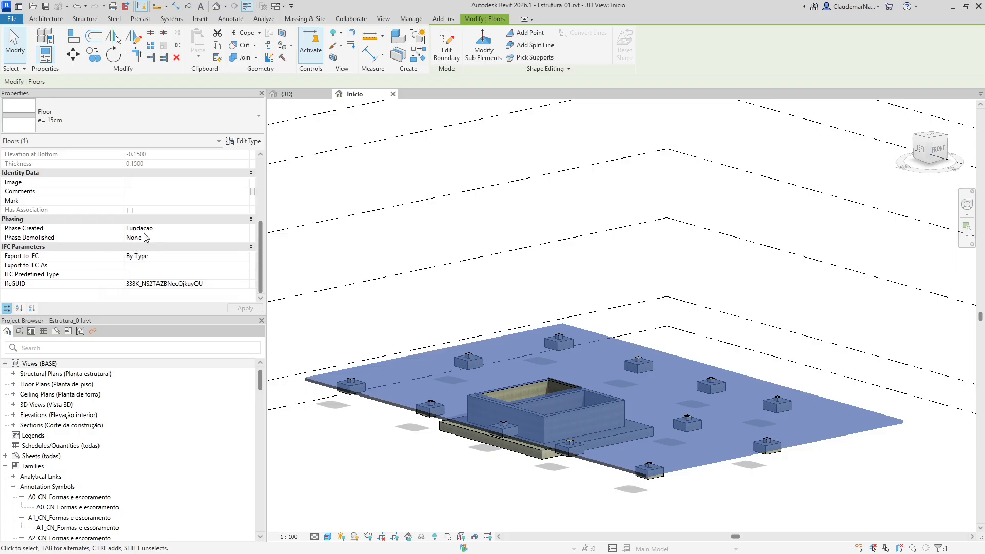
pyautogui.click(415, 467)
pyautogui.scroll(-3, 222, 226)
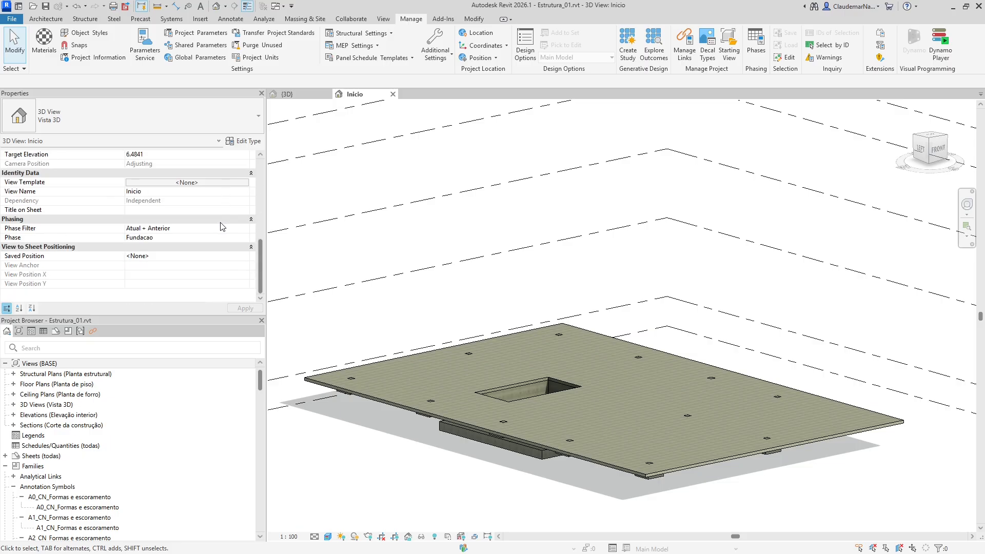
# - Set the Inicio view's phase to Phase 1
pyautogui.click(220, 238)
pyautogui.click(245, 238)
pyautogui.click(141, 256)
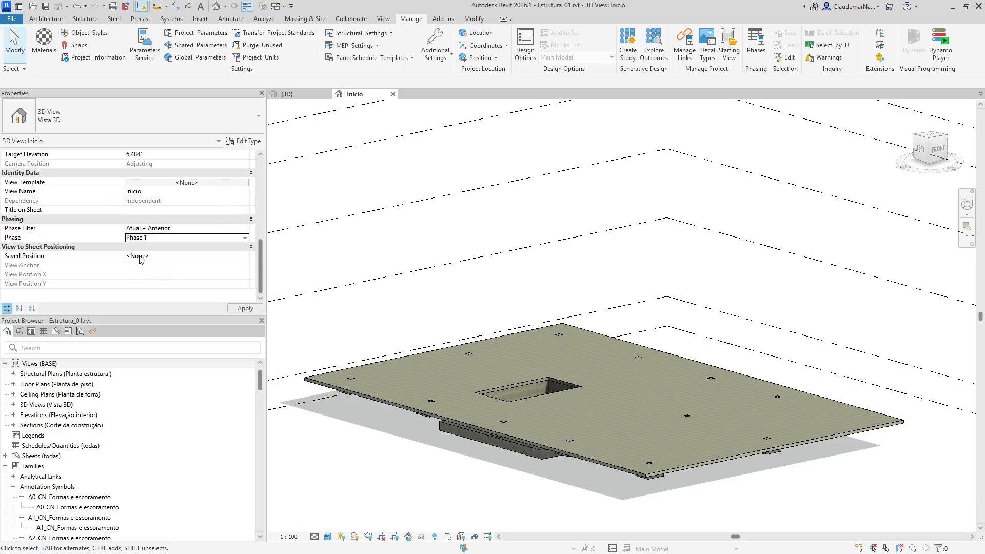
pyautogui.click(245, 308)
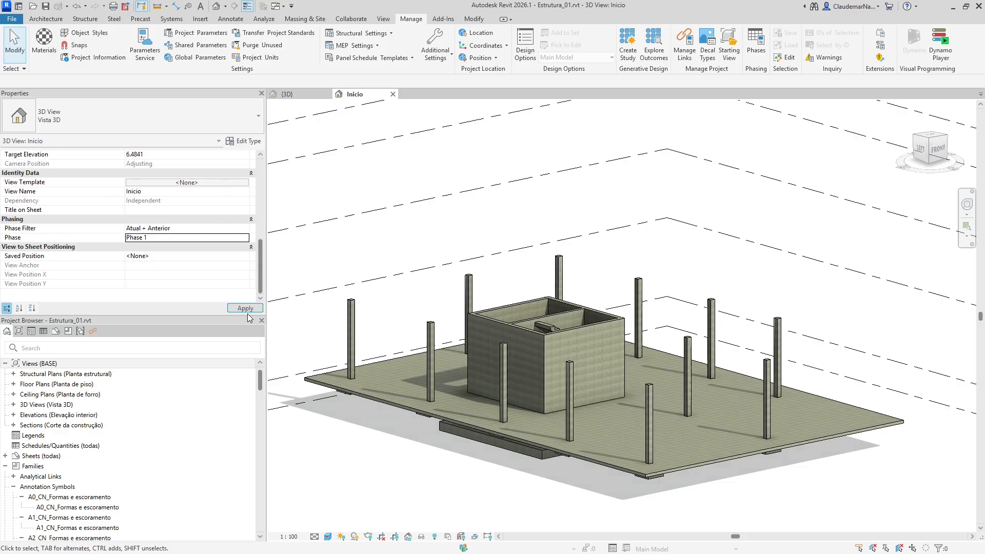
# - Display the building in Phase 2 and then in Phase 3 in the Inicio view
pyautogui.click(246, 238)
pyautogui.click(139, 262)
pyautogui.press('Return')
pyautogui.click(246, 238)
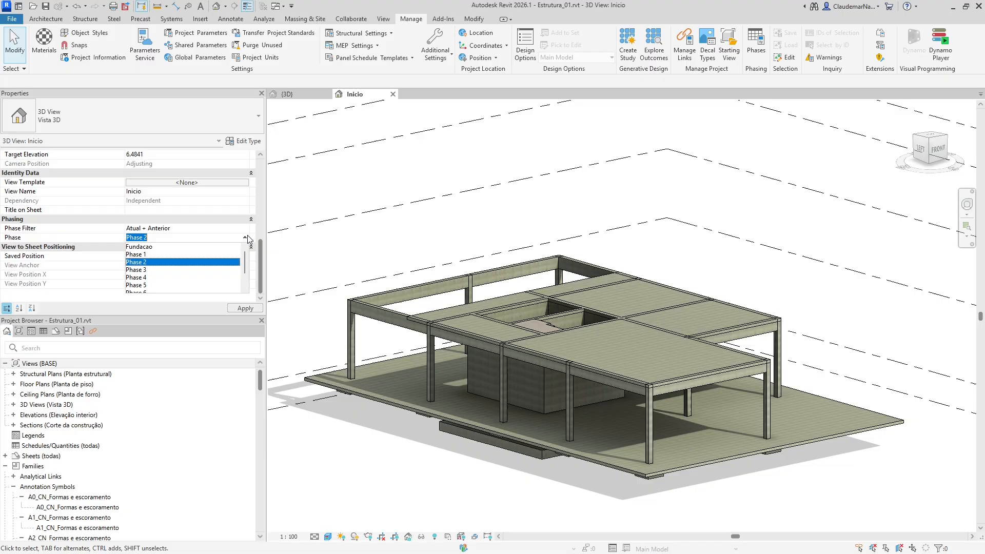
pyautogui.click(175, 270)
pyautogui.press('Return')
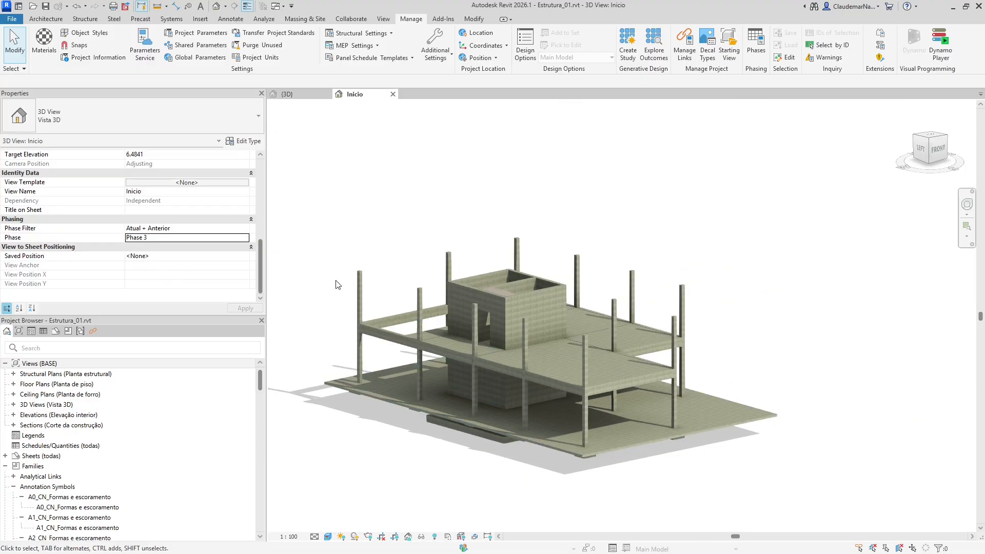
# - Advance the Inicio view's phase to Phase 4 and then to Phase 5
pyautogui.click(246, 238)
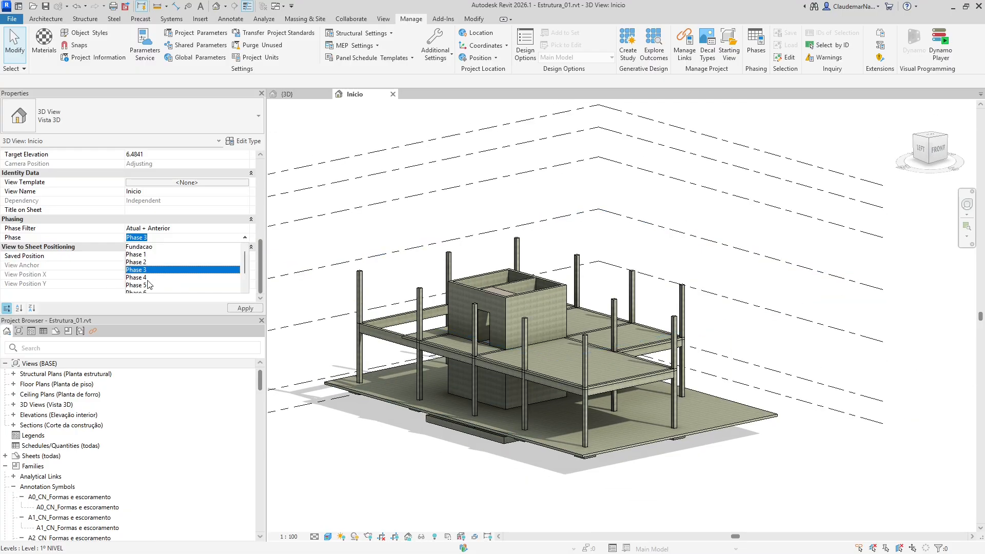
pyautogui.click(147, 279)
pyautogui.click(246, 237)
pyautogui.click(167, 285)
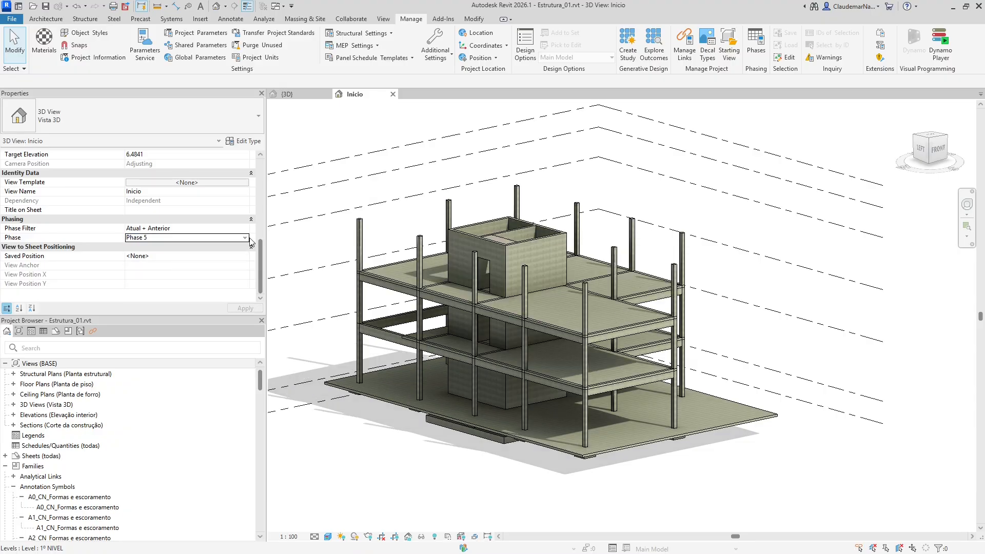
# - Advance the Inicio view's phase to Phase 6 and then to Phase 7
pyautogui.click(246, 237)
pyautogui.click(154, 285)
pyautogui.click(246, 237)
pyautogui.click(153, 291)
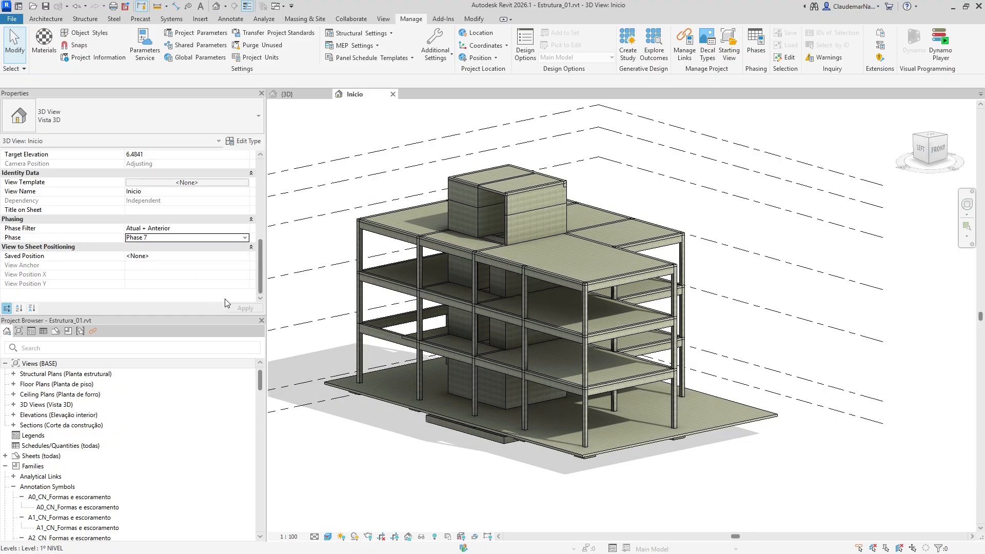